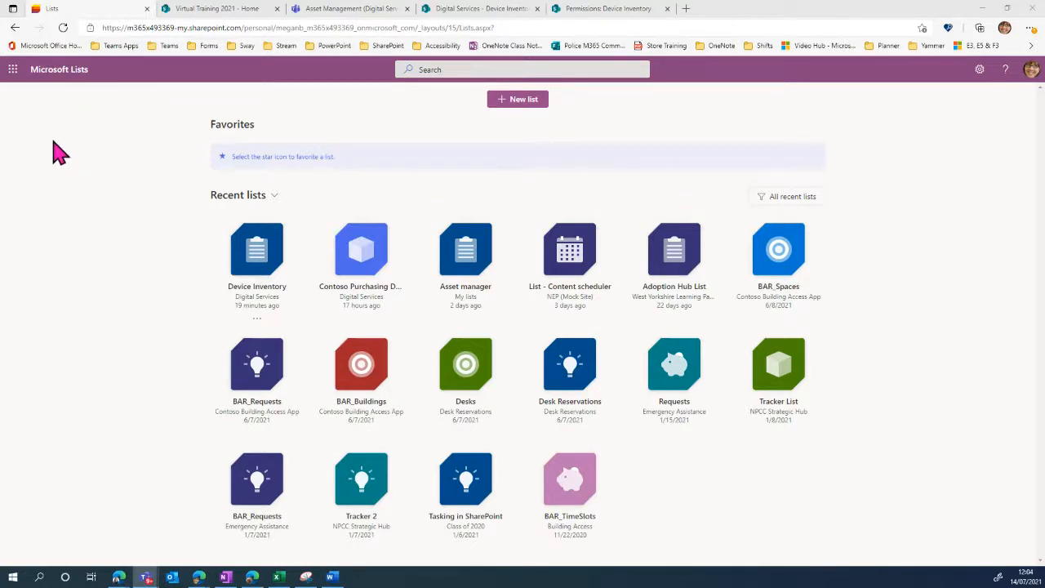
# Look at the Lists entry among the Office 365 apps and the new-content options on the Virtual Training 2021 SharePoint site.
pyautogui.click(13, 70)
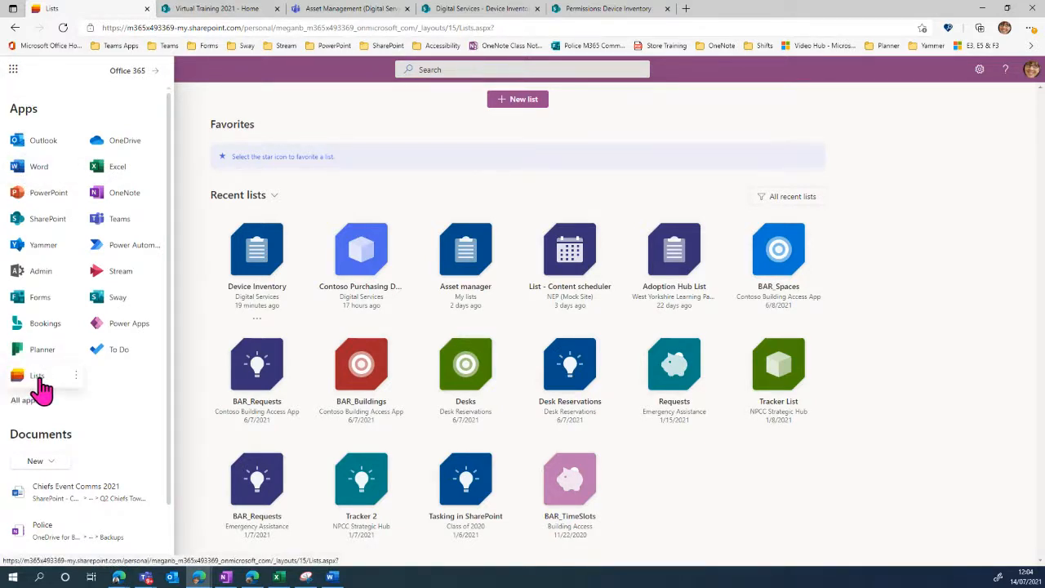
pyautogui.click(226, 88)
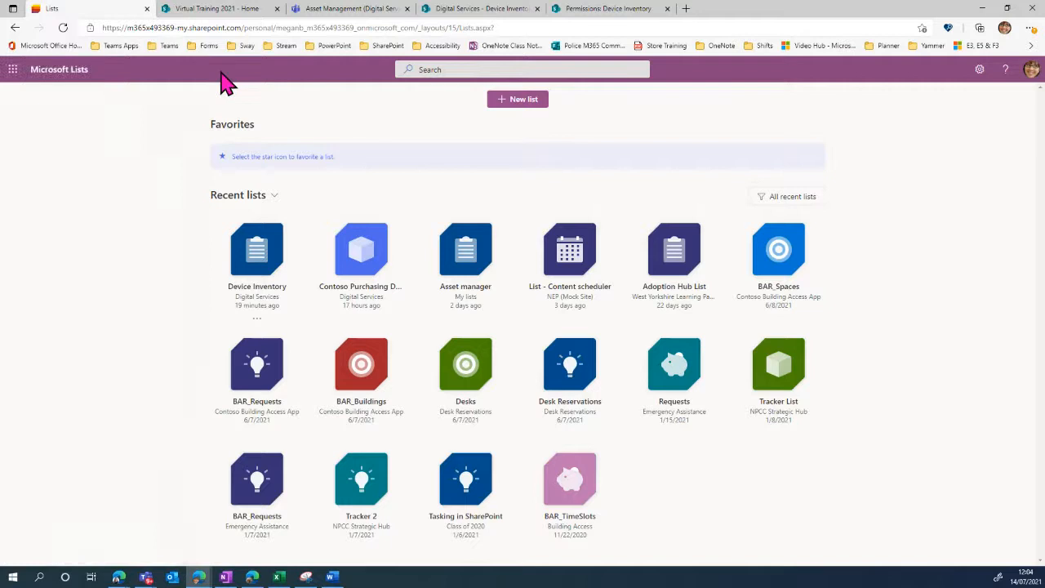
pyautogui.click(216, 10)
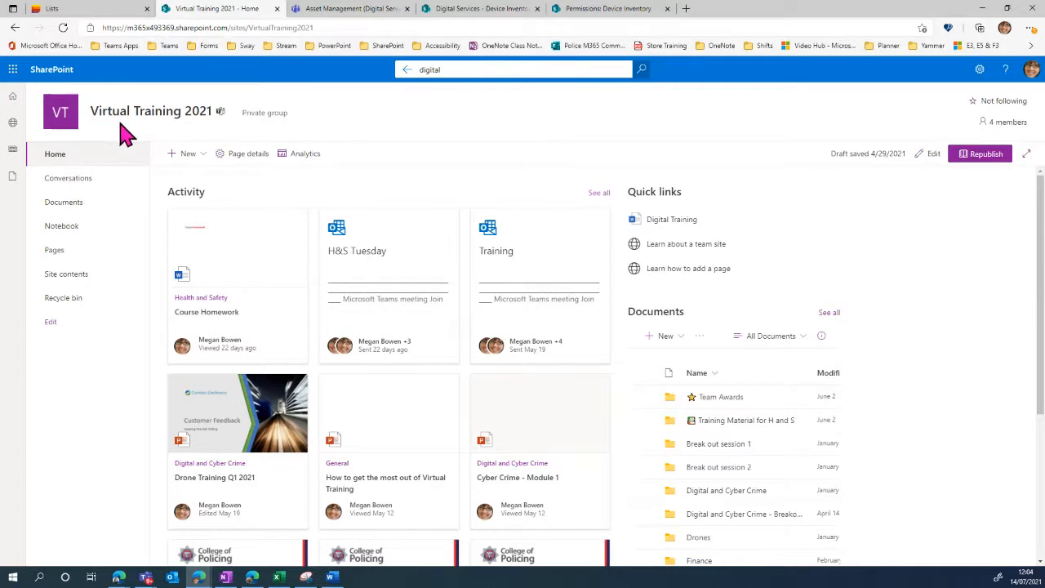
pyautogui.click(203, 159)
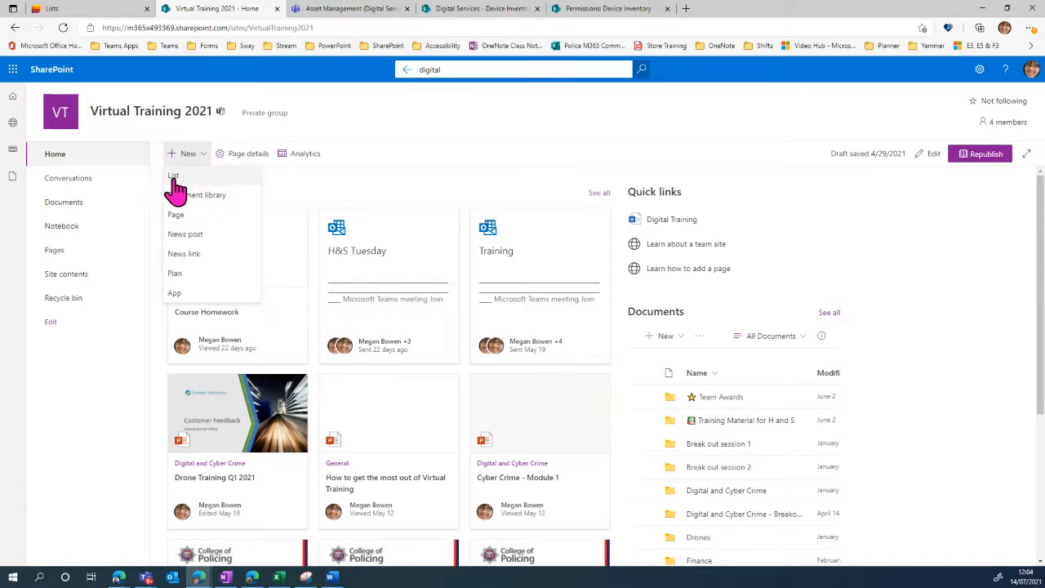
# Switch to Microsoft Teams and add a Lists tab to the Asset Management channel of the Digital Services team.
pyautogui.click(327, 9)
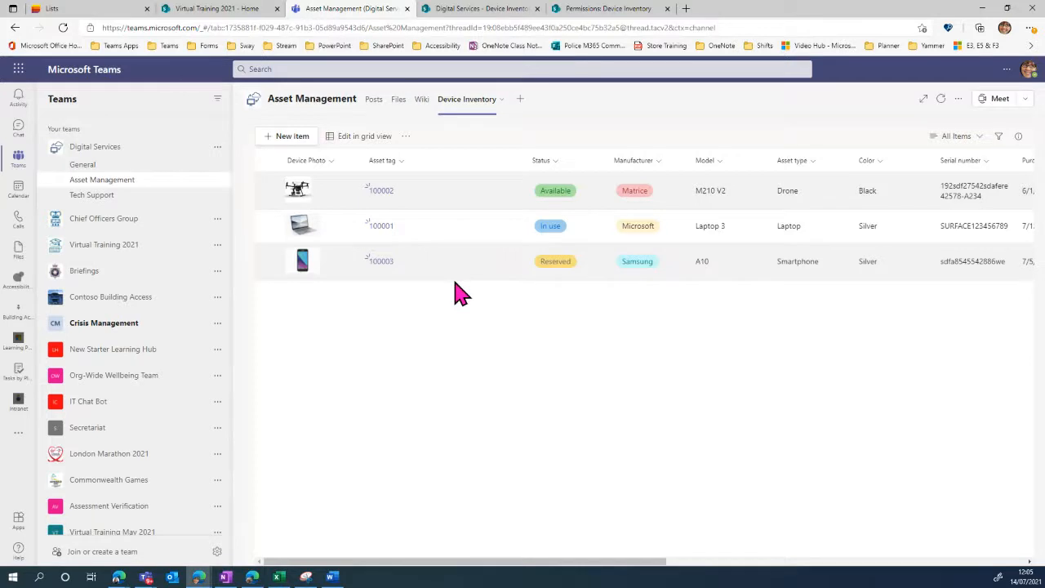
pyautogui.click(521, 101)
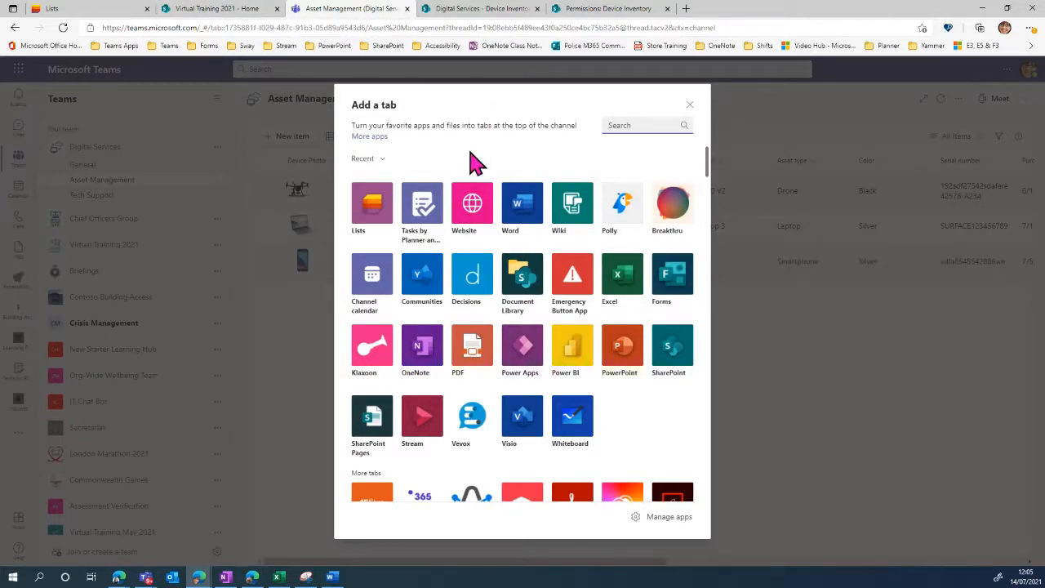
pyautogui.click(375, 214)
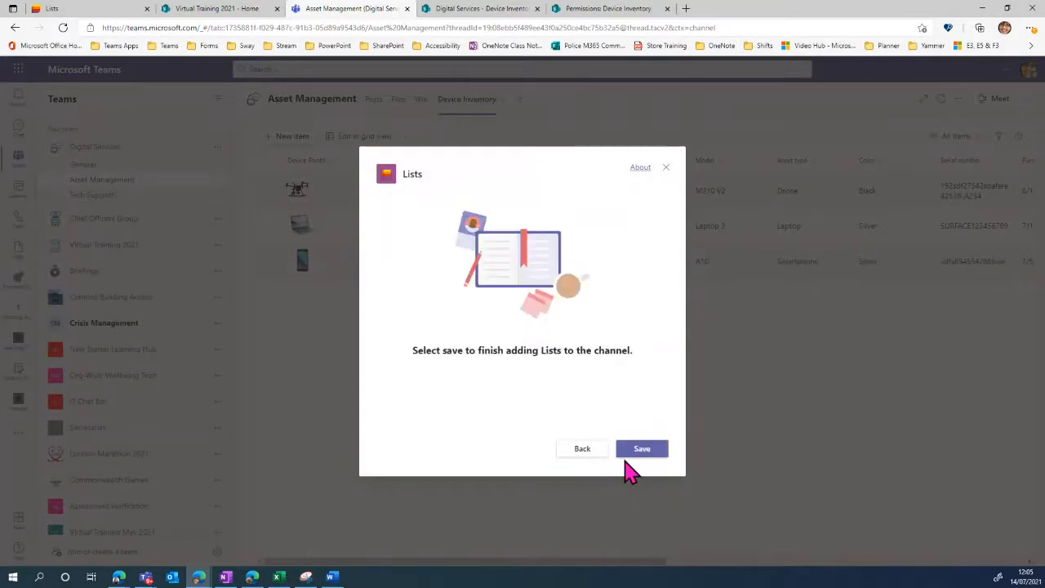
pyautogui.click(637, 454)
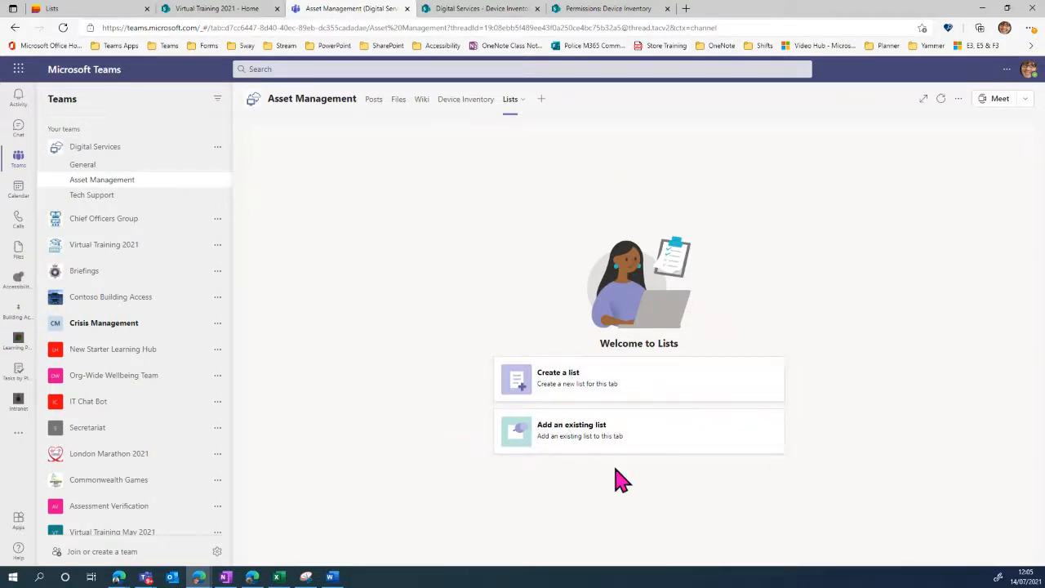
# Review the options for adding an existing list to the Lists tab and preview the Asset manager template for a new list.
pyautogui.click(569, 451)
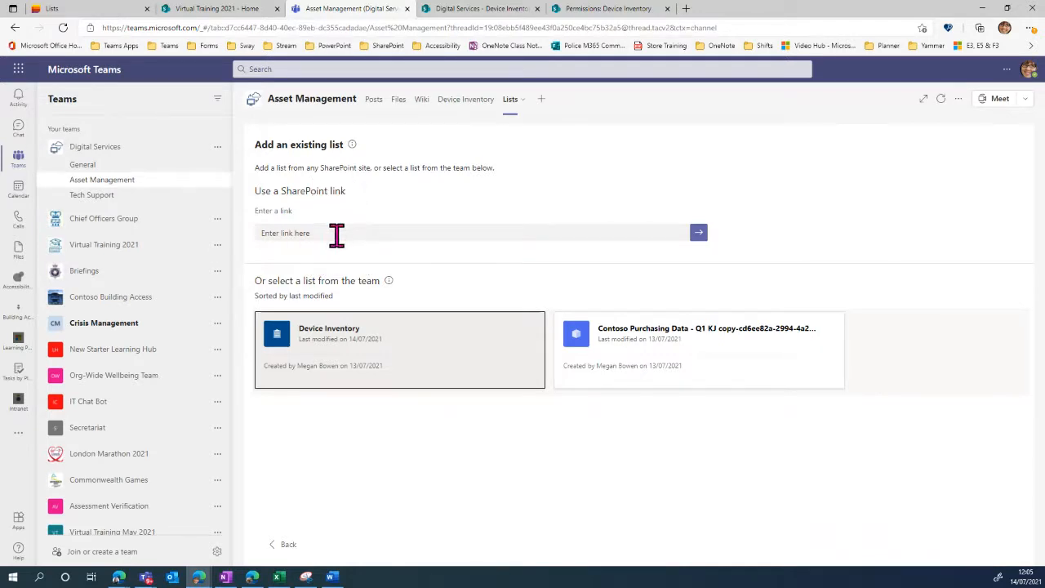
pyautogui.click(468, 102)
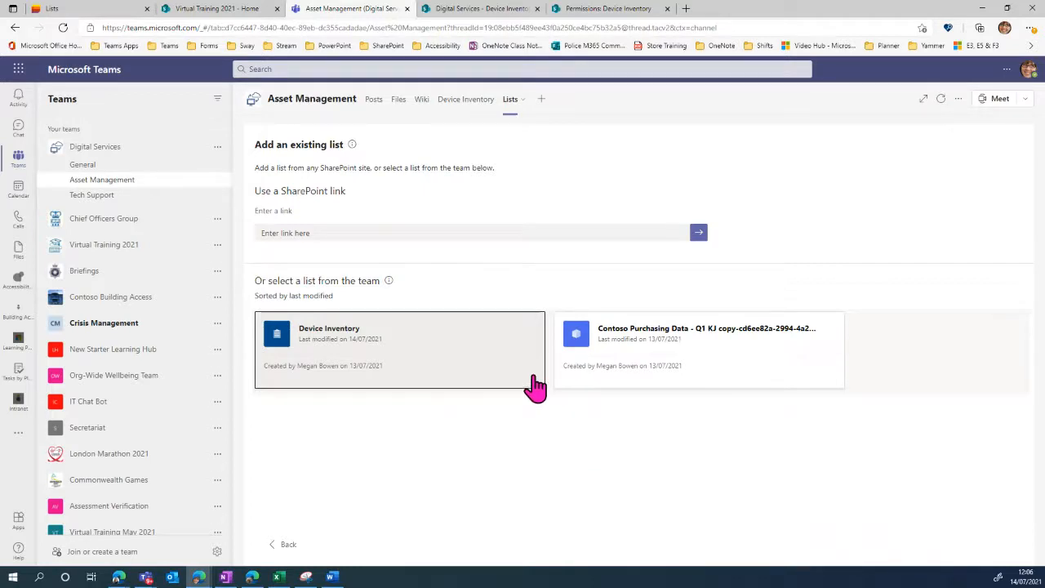
pyautogui.click(285, 546)
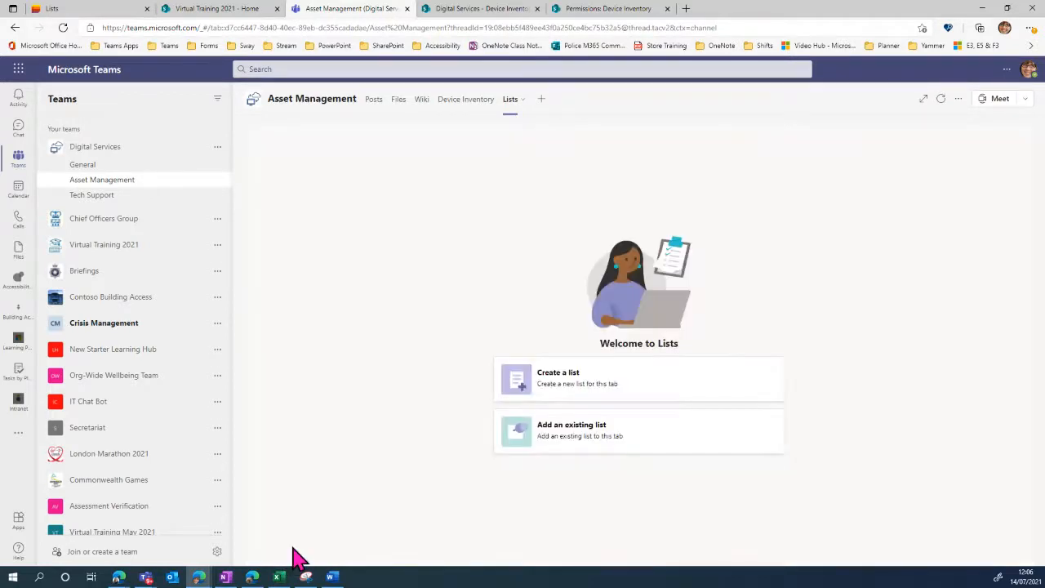
pyautogui.click(548, 395)
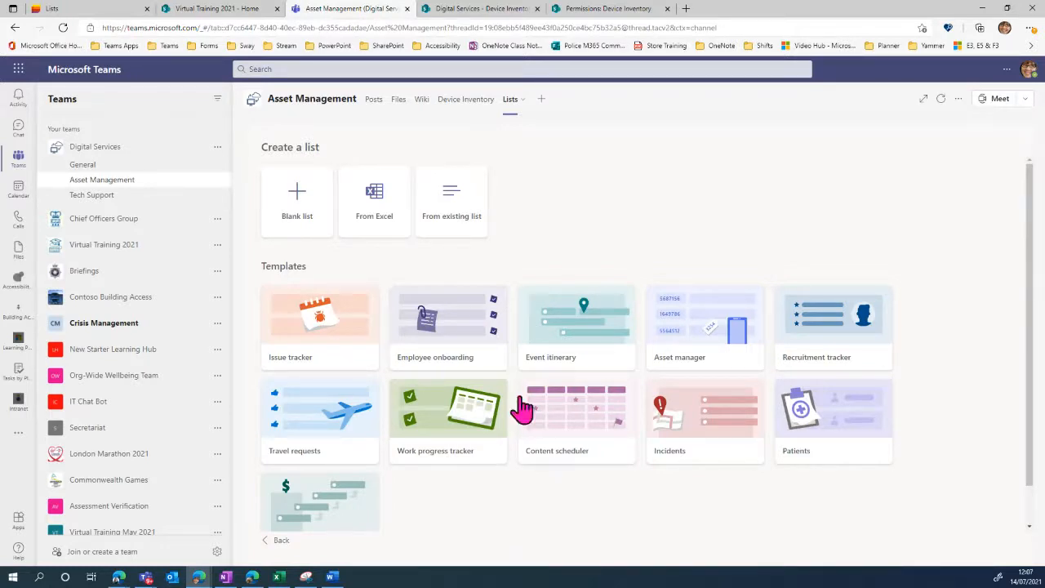
pyautogui.click(667, 367)
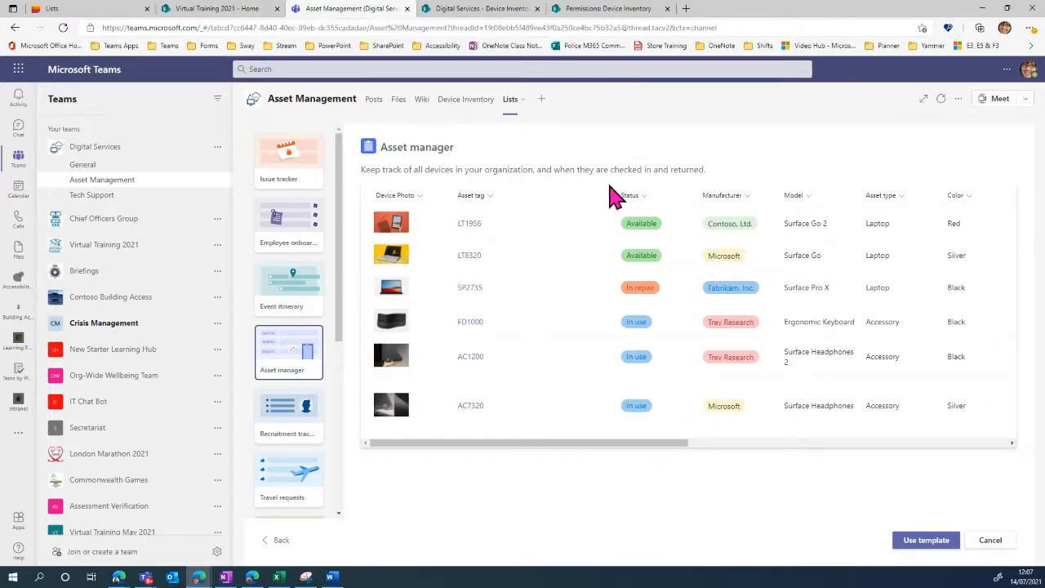
# Set the currency format of the Purchase price column in the Device Inventory list to £123,456.00 (United Kingdom) and save it.
pyautogui.click(462, 105)
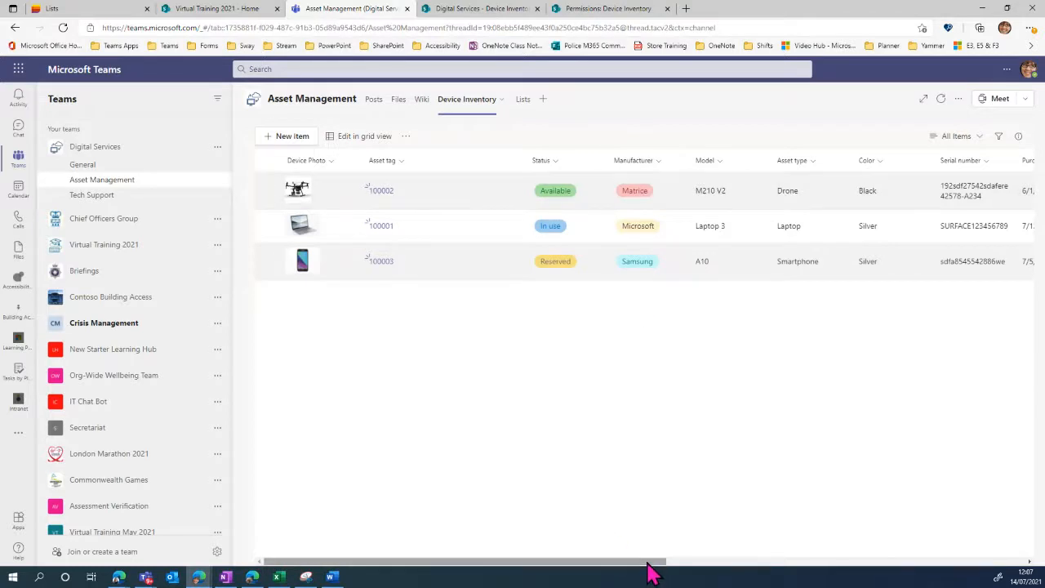
pyautogui.moveTo(657, 563); pyautogui.dragTo(840, 563)
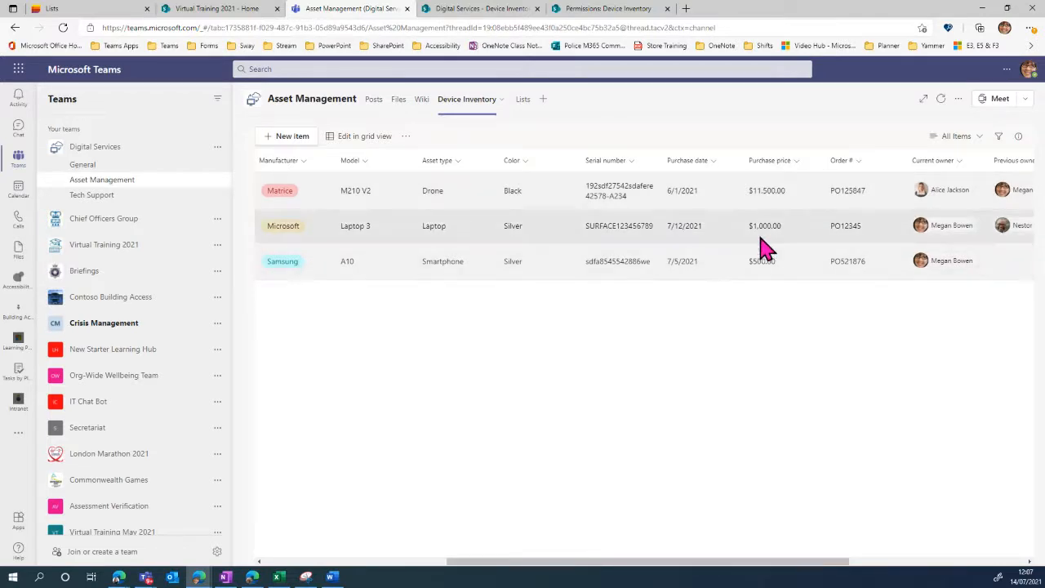
pyautogui.click(796, 161)
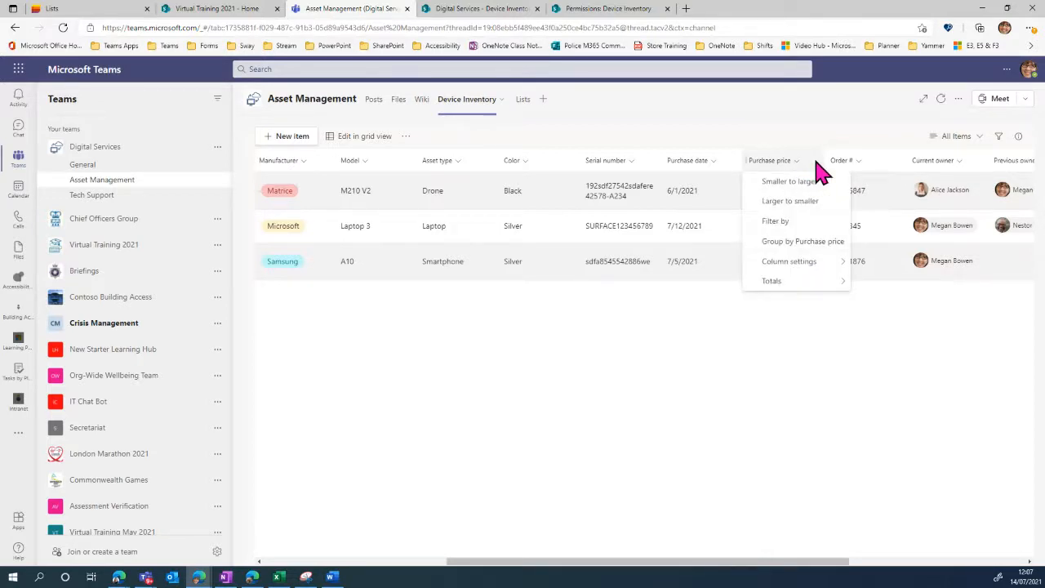
pyautogui.moveTo(799, 263)
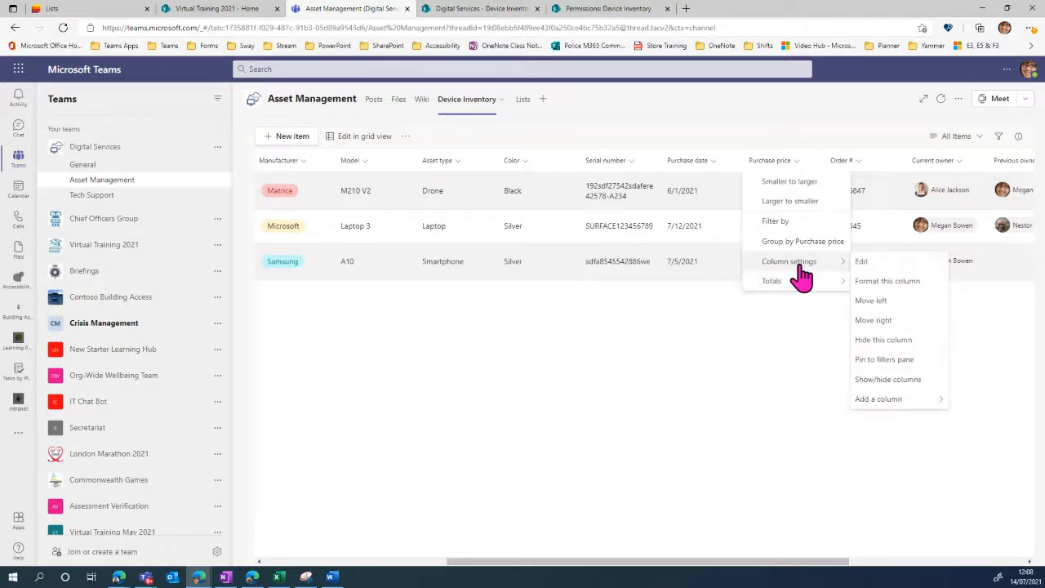
pyautogui.click(873, 263)
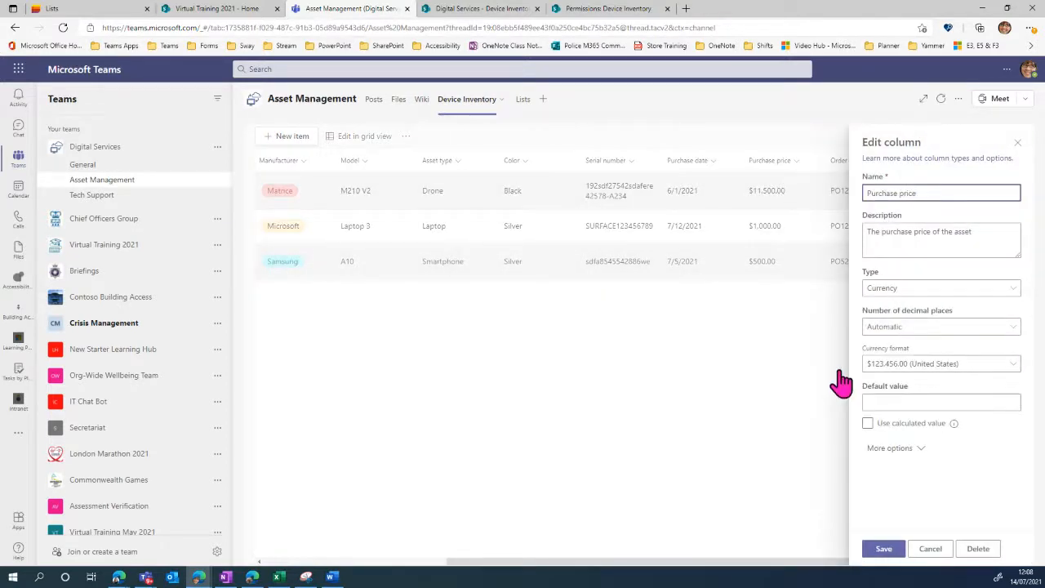
pyautogui.click(890, 373)
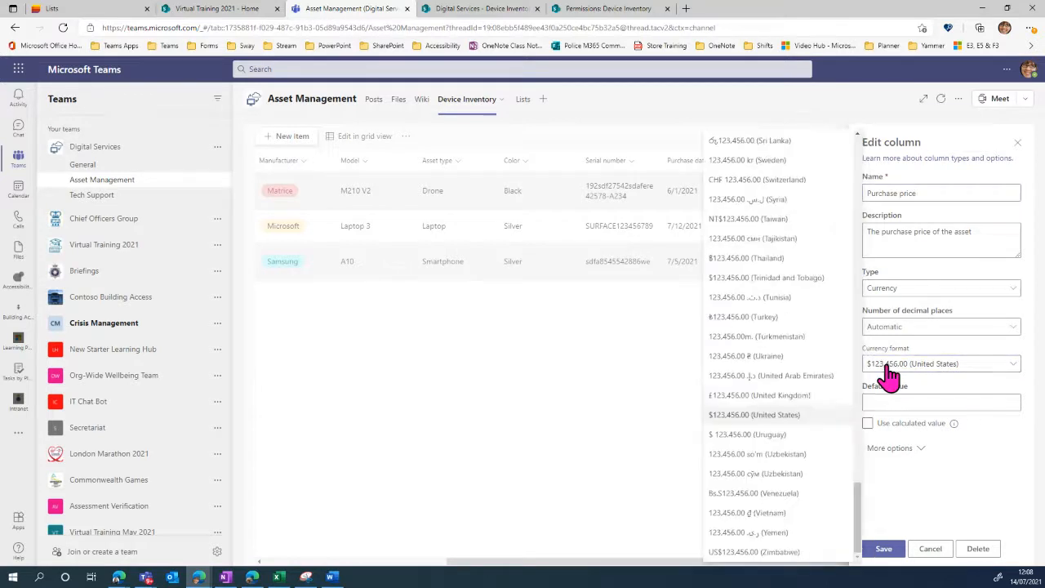
pyautogui.click(746, 410)
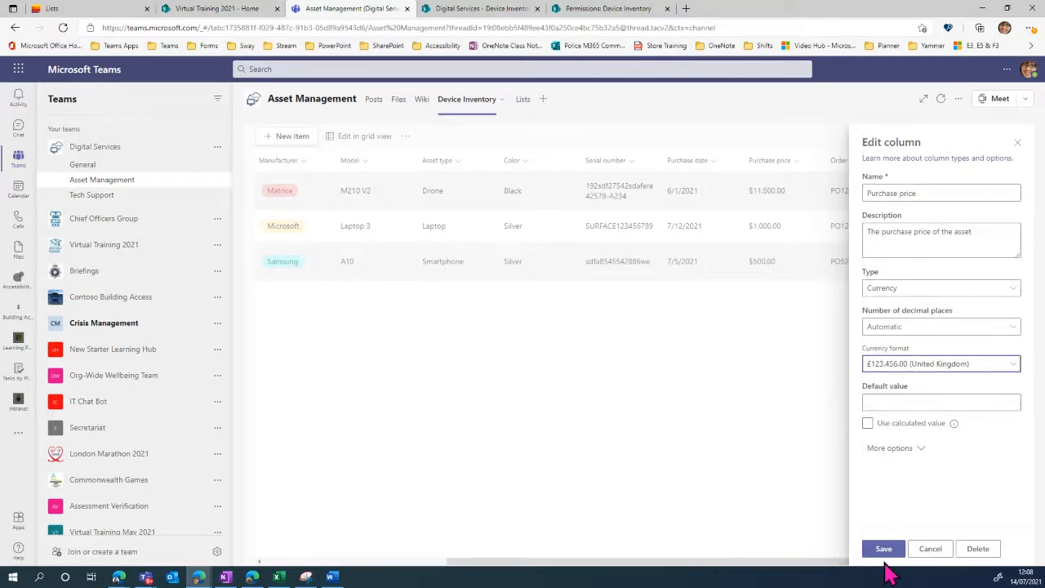
pyautogui.click(883, 560)
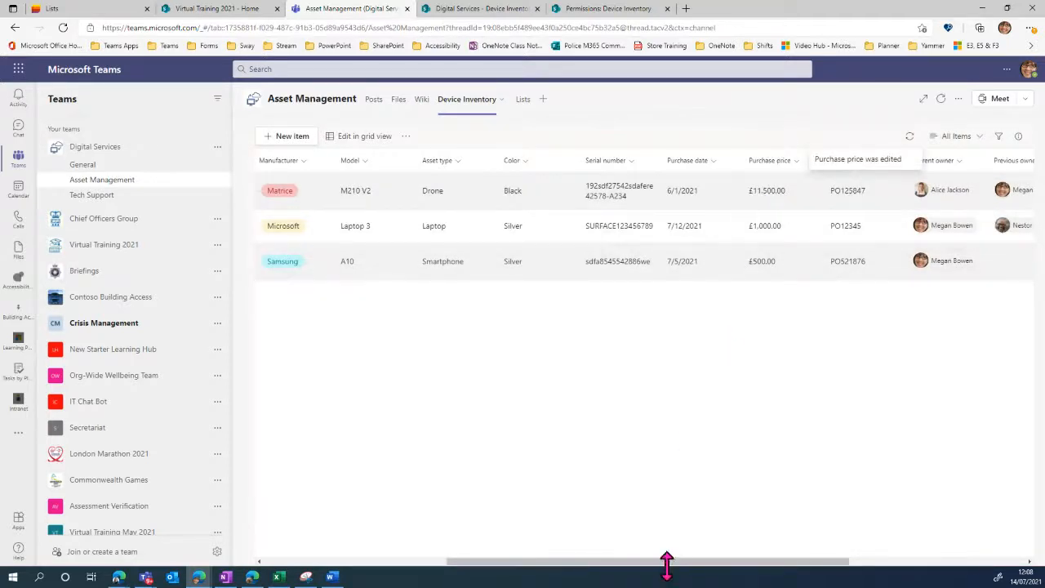
# Try to add a Keyboard choice to the Asset type column, review its additional options and save the column.
pyautogui.moveTo(666, 564); pyautogui.dragTo(563, 551)
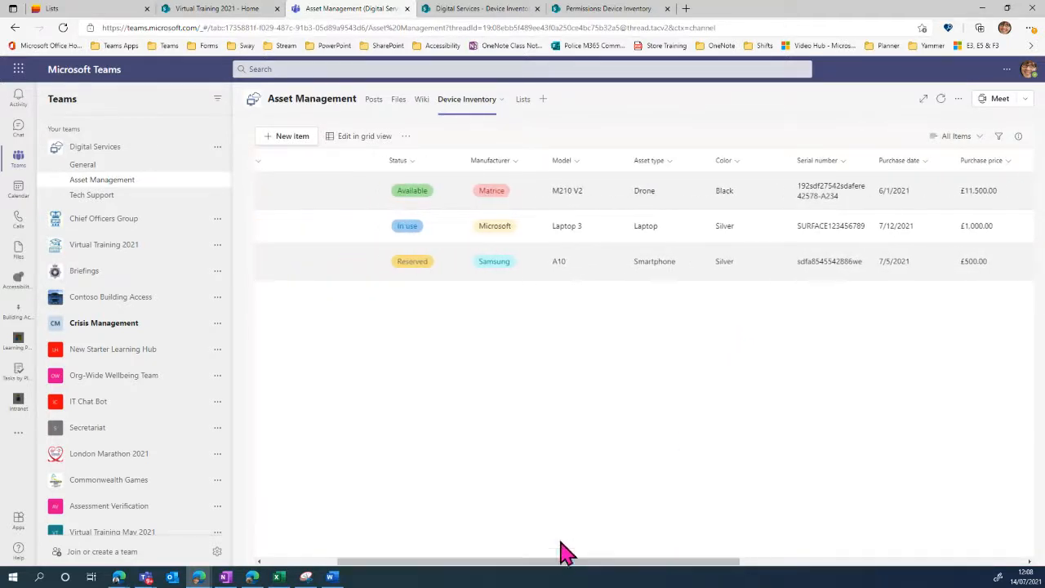
pyautogui.click(682, 162)
pyautogui.moveTo(684, 263)
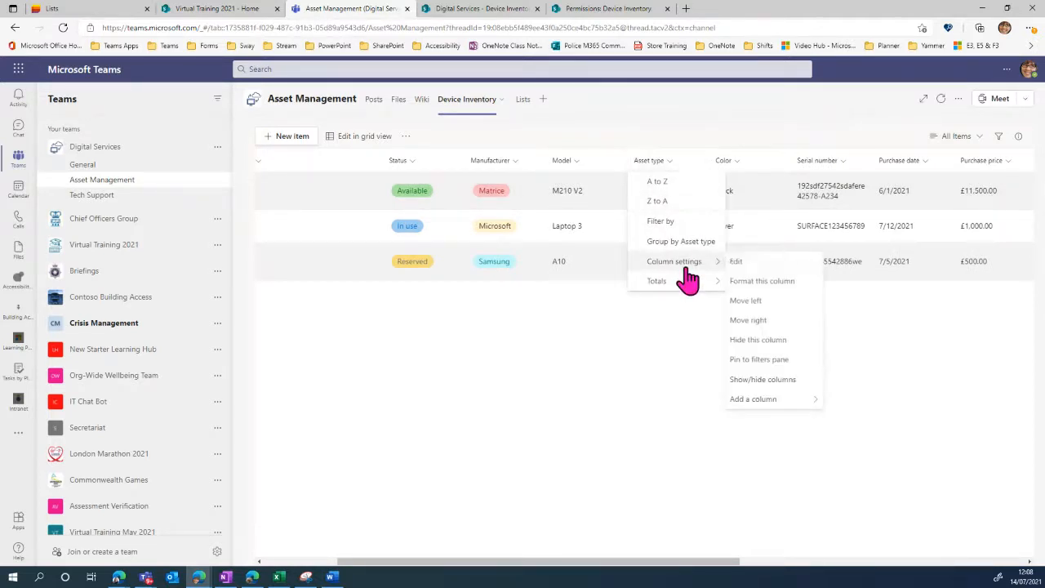
pyautogui.click(744, 263)
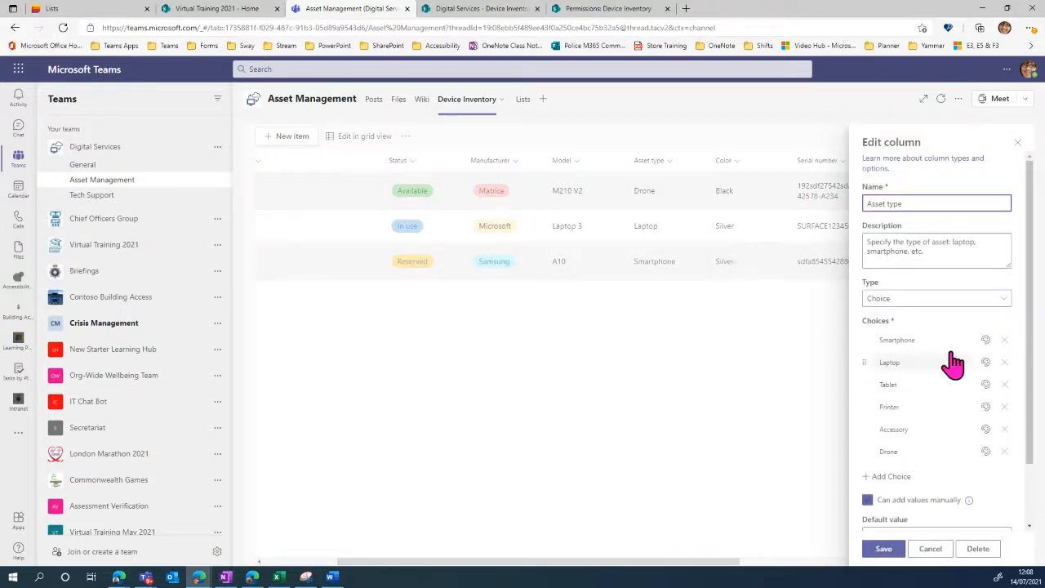
pyautogui.click(890, 476)
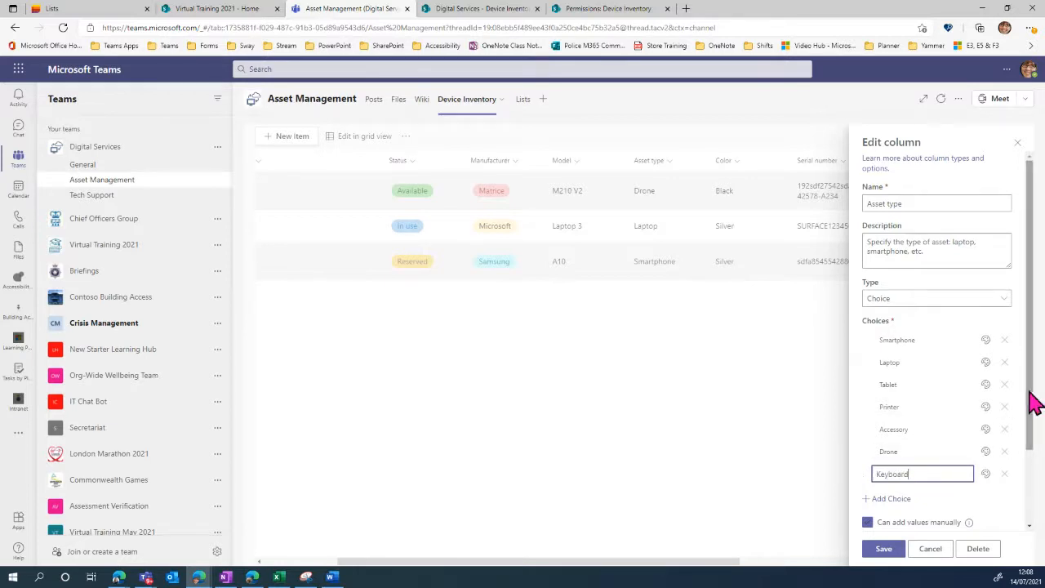
pyautogui.moveTo(1033, 408); pyautogui.dragTo(1035, 510)
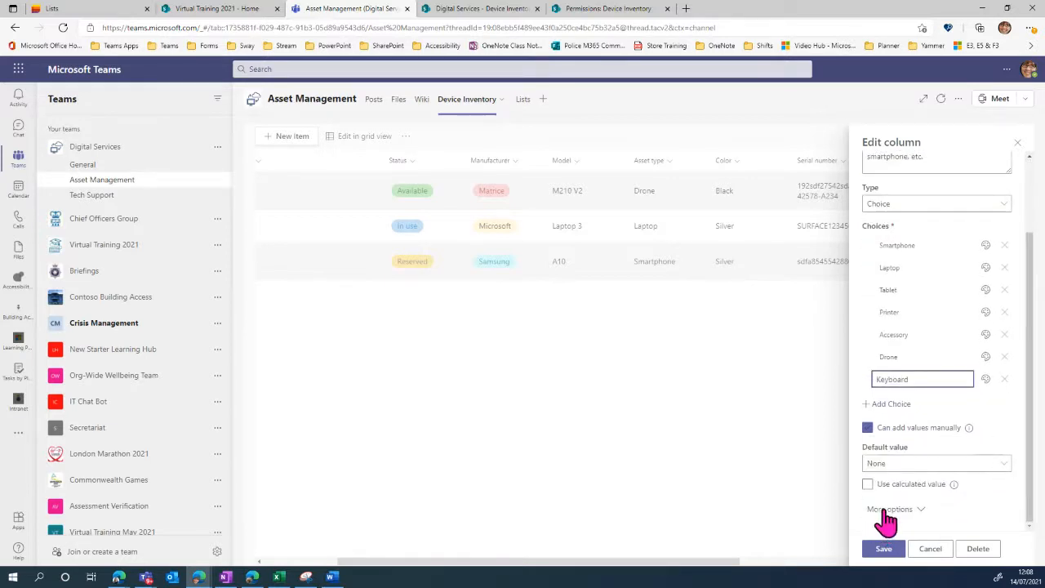
pyautogui.click(896, 513)
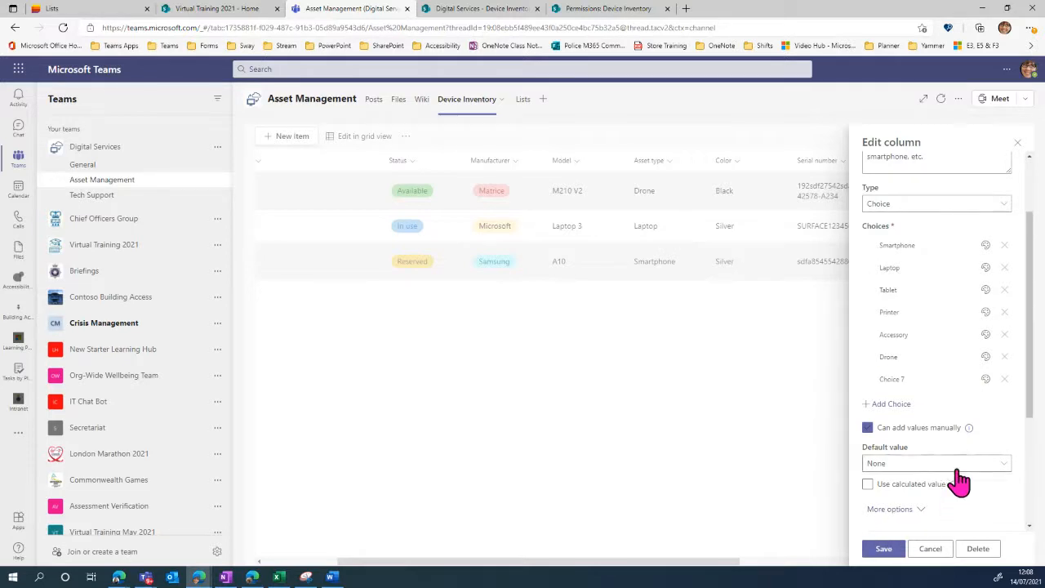
pyautogui.scroll(-3, 963, 480)
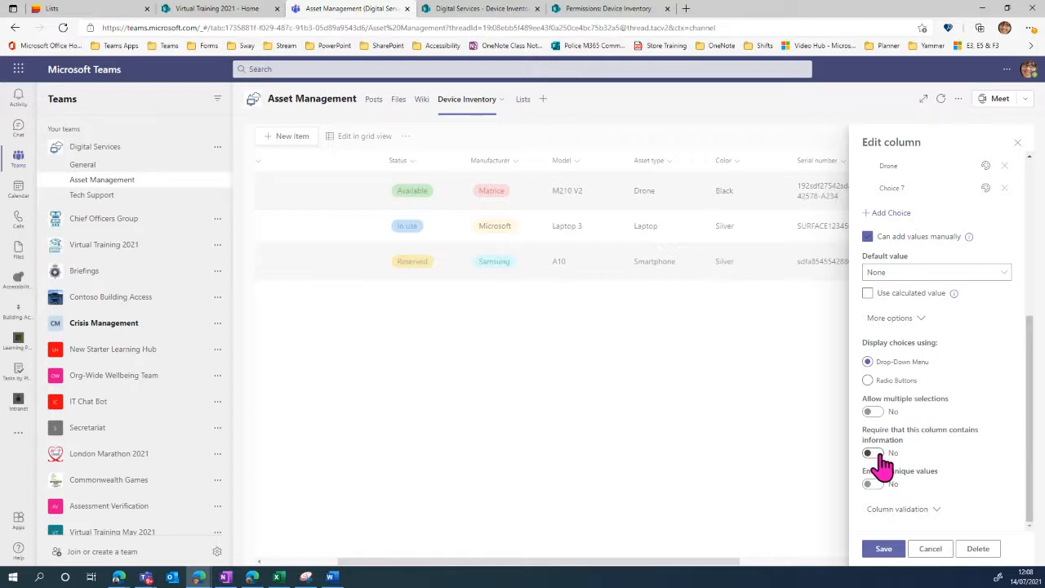
pyautogui.click(871, 549)
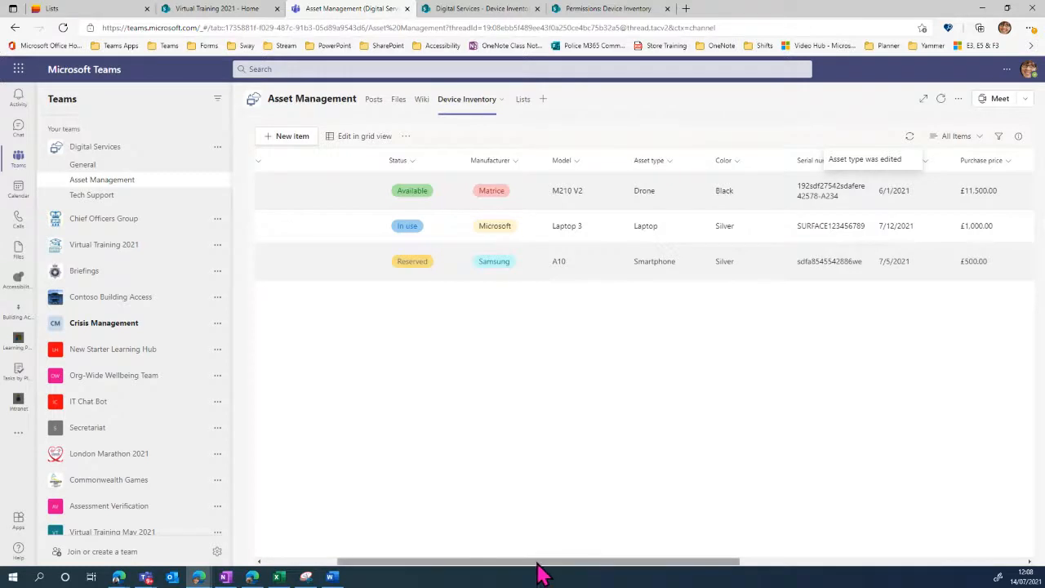
# Start a new item in the Device Inventory list and add Keyboard.jpg as its device photo.
pyautogui.moveTo(541, 572); pyautogui.dragTo(425, 569)
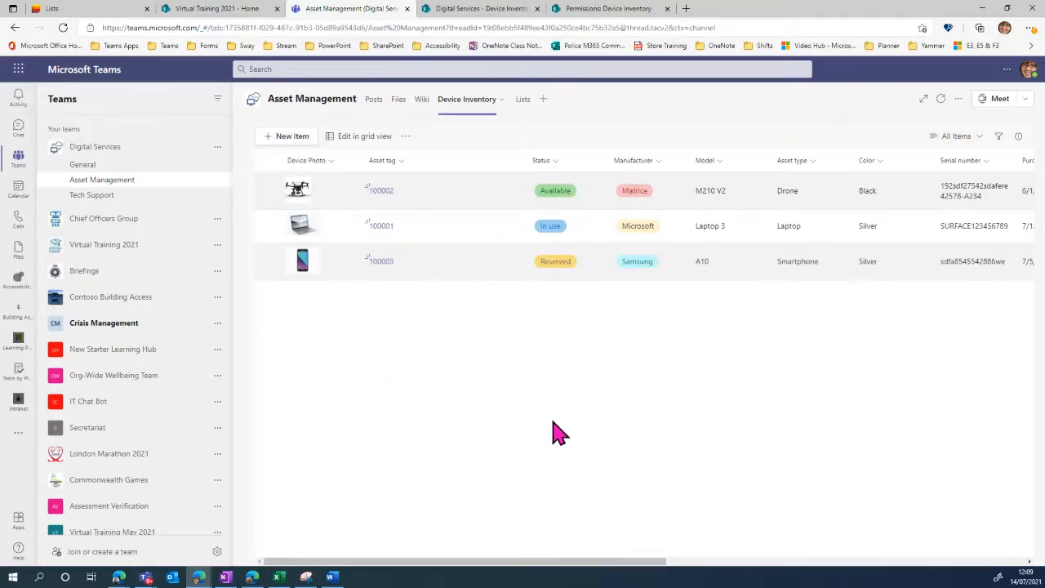
pyautogui.click(290, 139)
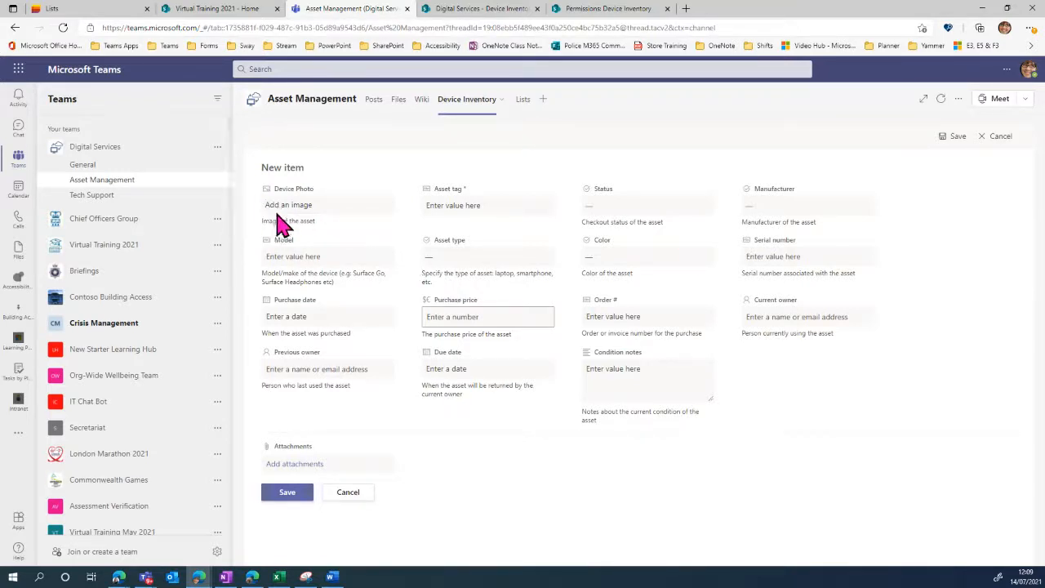
pyautogui.click(302, 205)
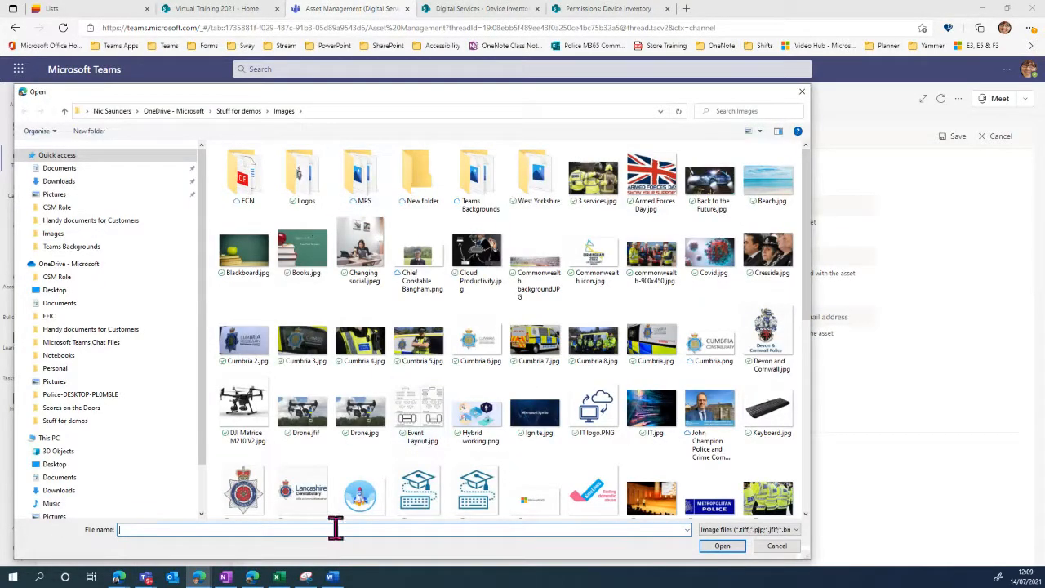
pyautogui.write('key')
pyautogui.click(147, 540)
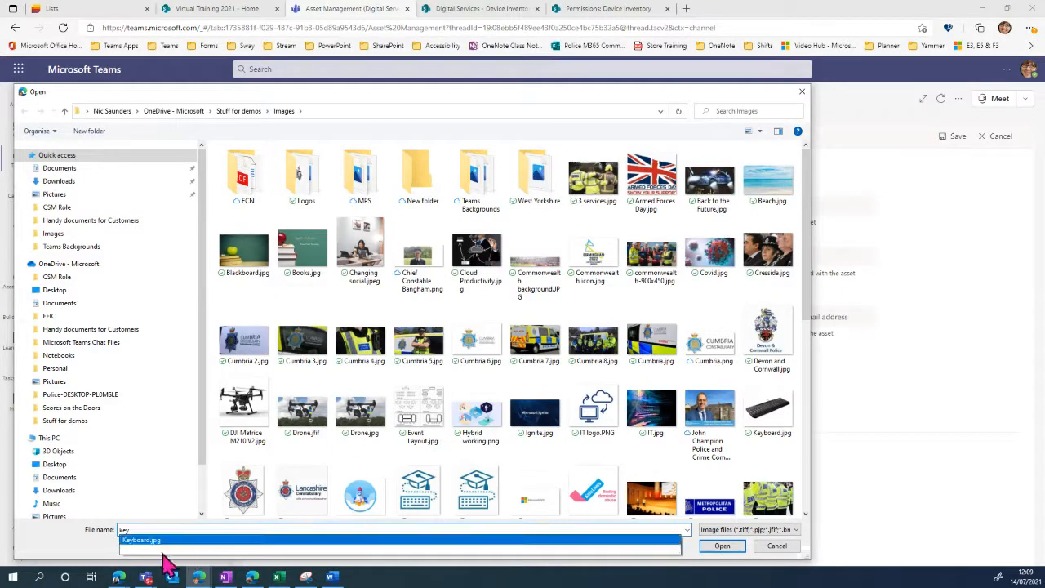
pyautogui.click(711, 548)
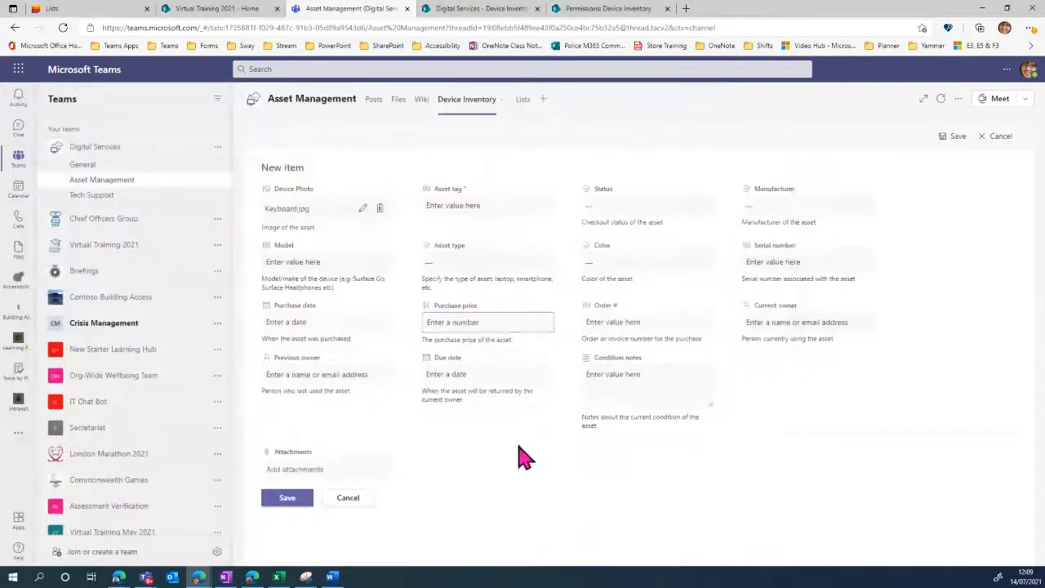
# Fill in the new item with model Wired, purchase date 7/12/2021, asset tag 5454354fgsgsg and purchase price 5.00.
pyautogui.click(333, 261)
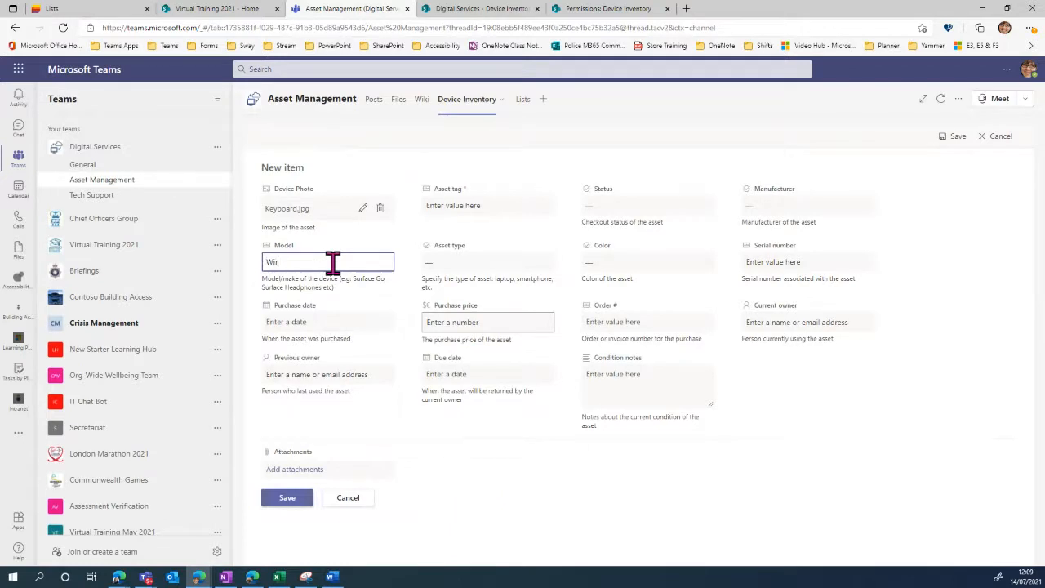
pyautogui.click(296, 323)
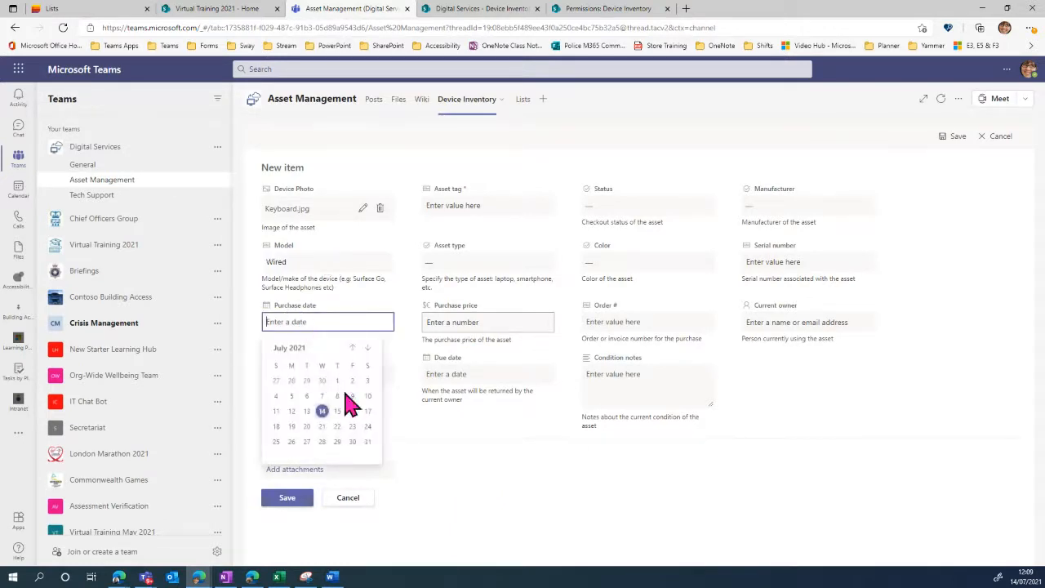
pyautogui.click(292, 412)
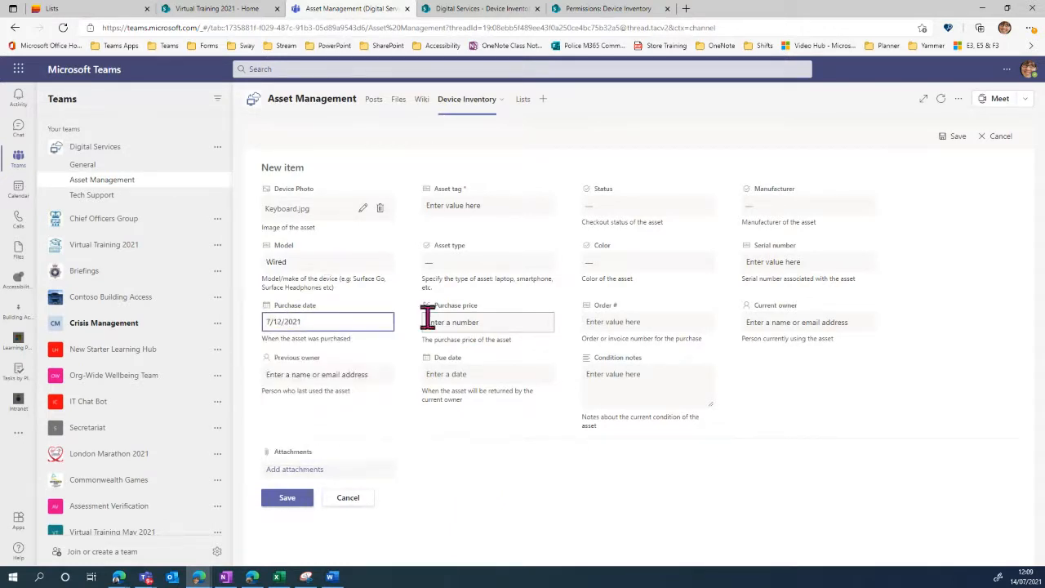
pyautogui.click(472, 205)
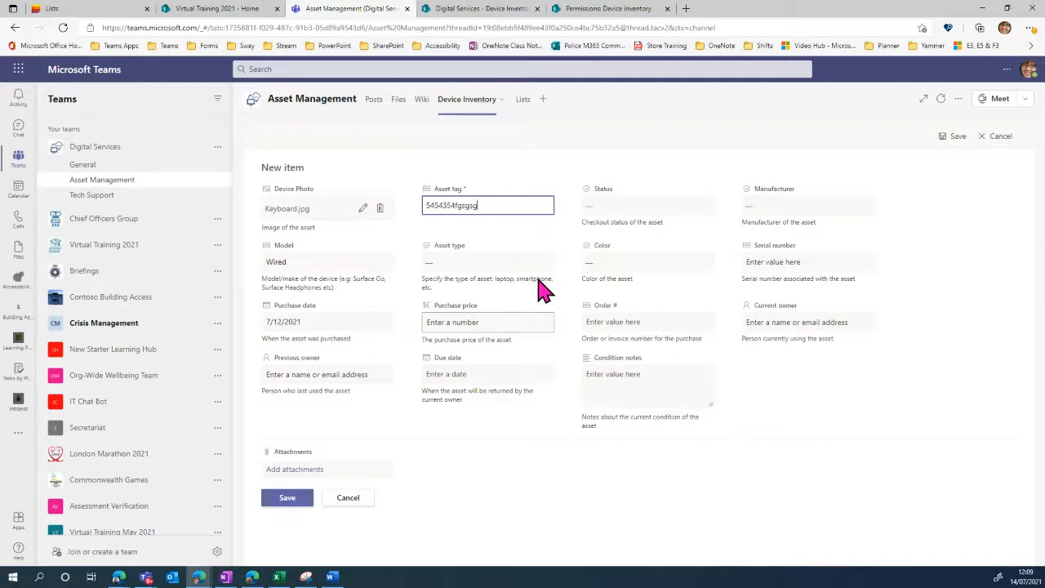
pyautogui.click(462, 324)
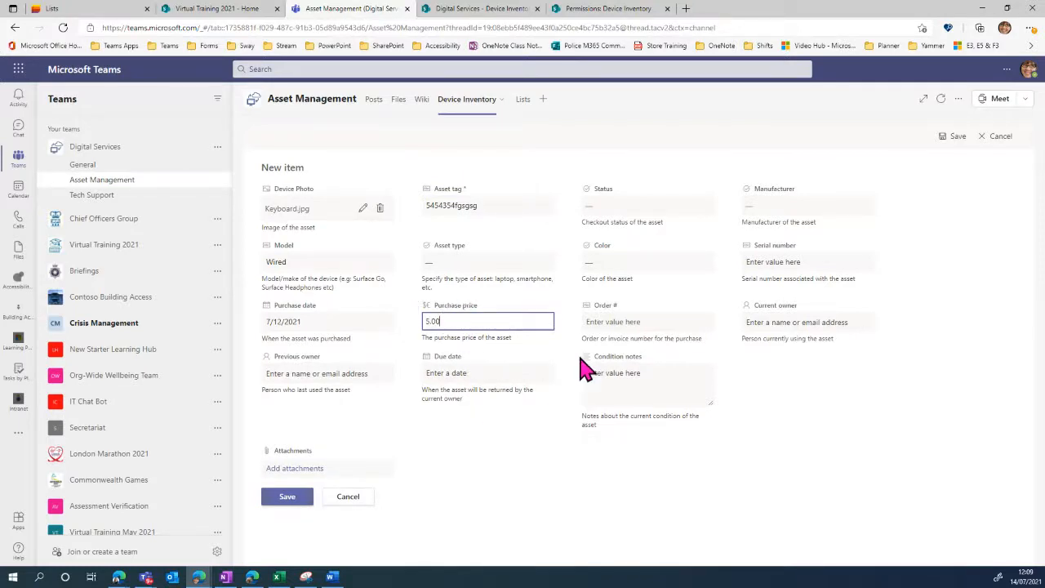
# Set the new item's status to Available and its color to Black.
pyautogui.click(616, 208)
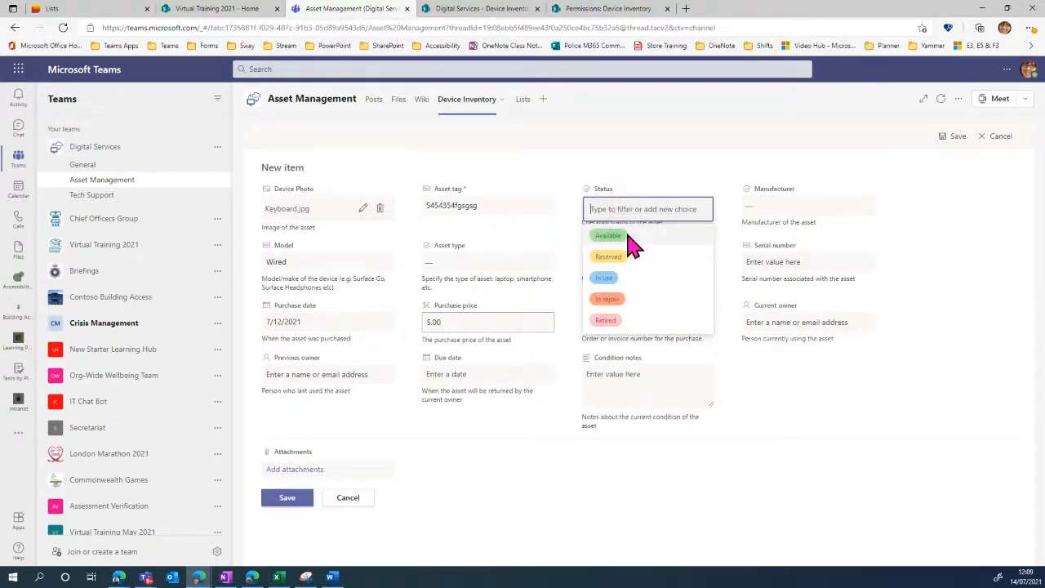
pyautogui.click(611, 236)
pyautogui.click(631, 262)
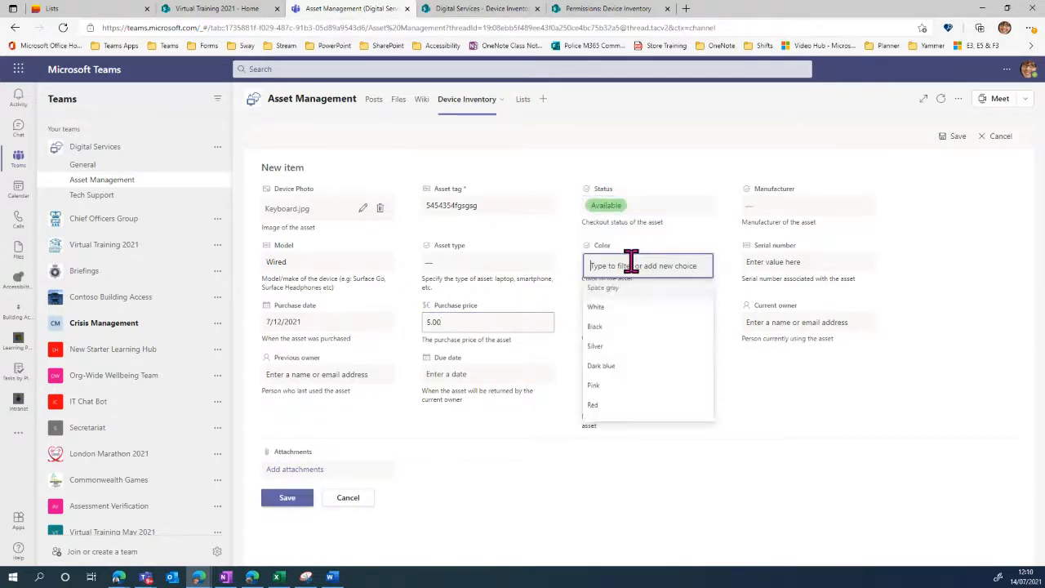
pyautogui.click(617, 328)
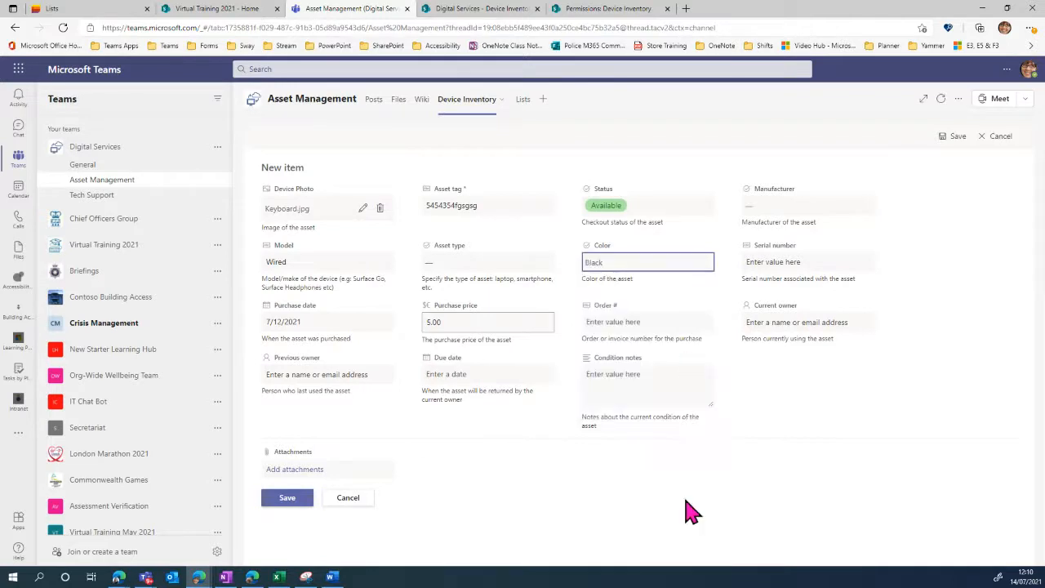
# Enter the order number, assign a colleague as current owner and save the new keyboard item.
pyautogui.click(629, 321)
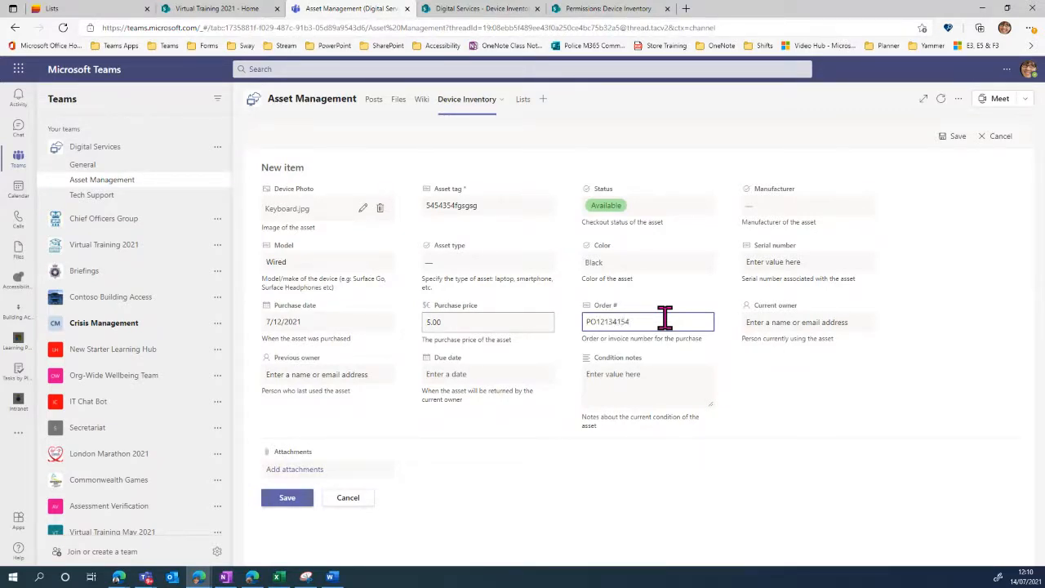
pyautogui.click(775, 320)
pyautogui.write('nes')
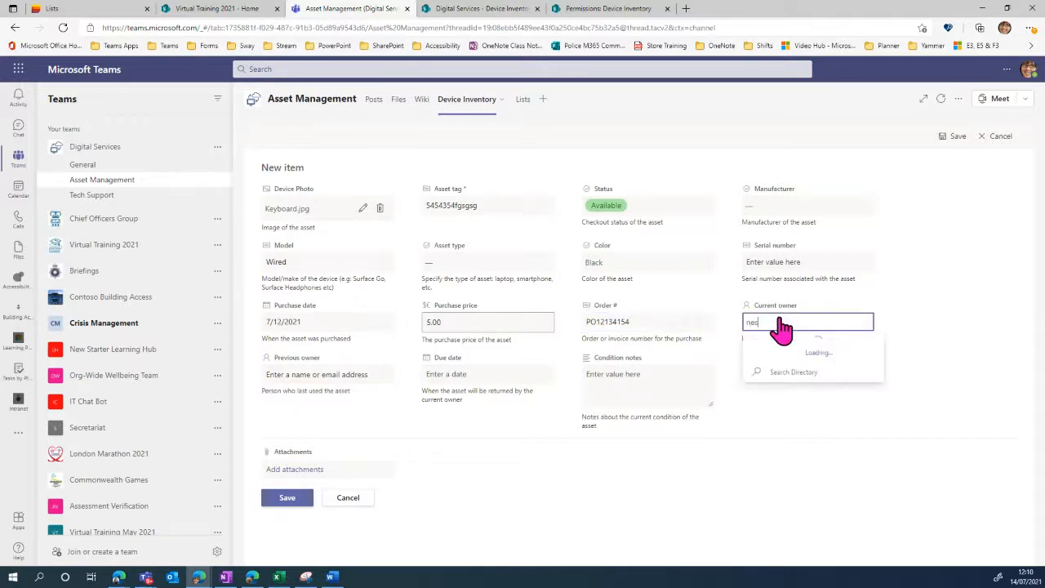
pyautogui.click(792, 353)
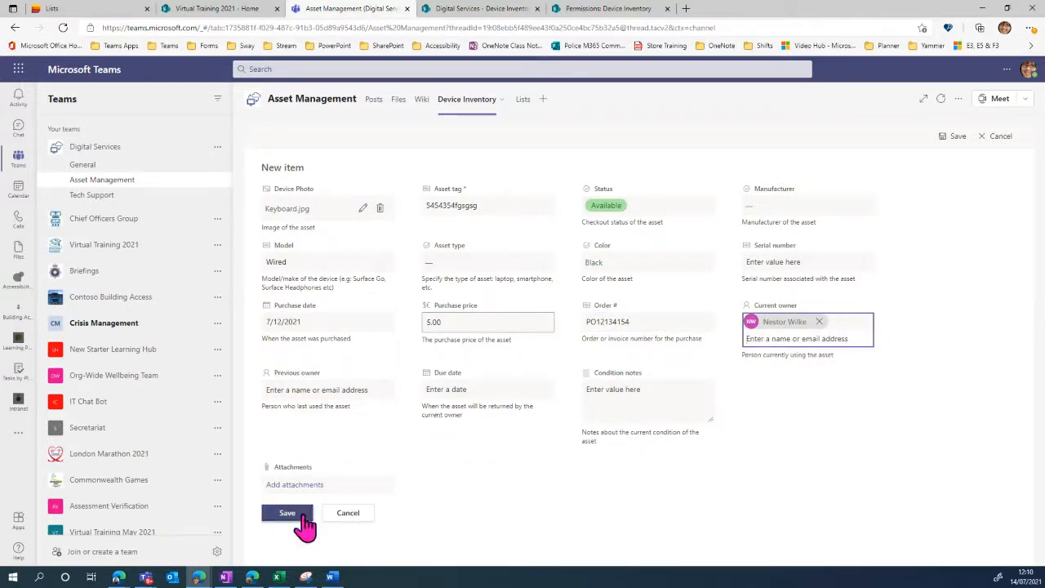
pyautogui.click(294, 517)
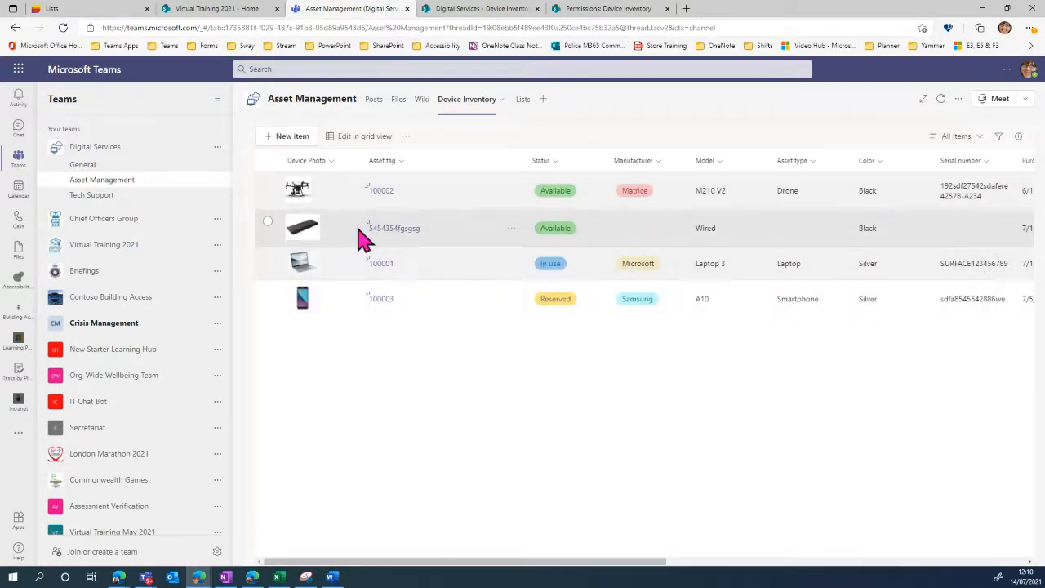
# Sort the Device Inventory list by Asset tag in ascending order and open the keyboard item's details.
pyautogui.click(399, 161)
pyautogui.click(392, 181)
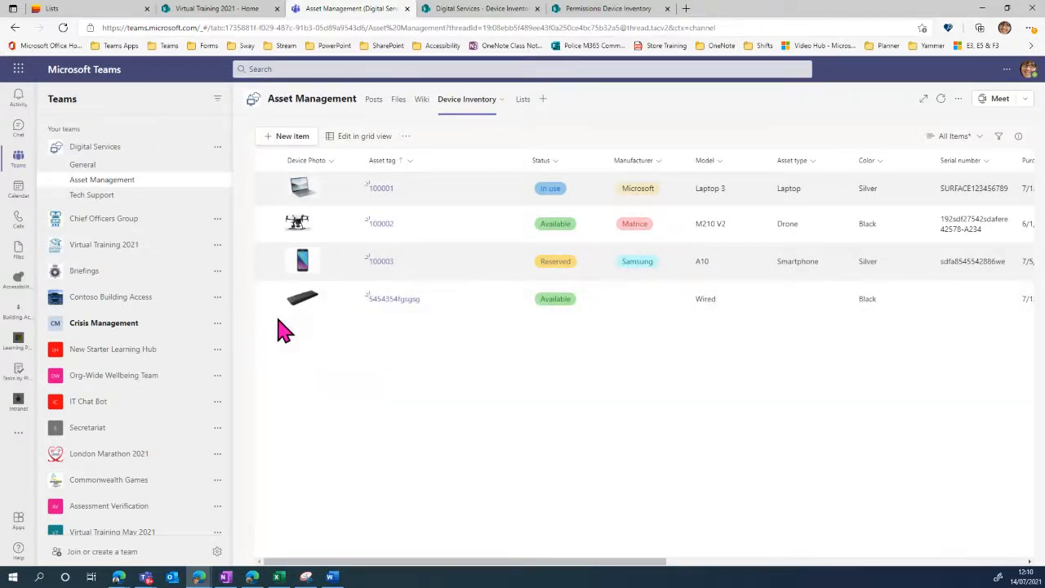
pyautogui.click(382, 302)
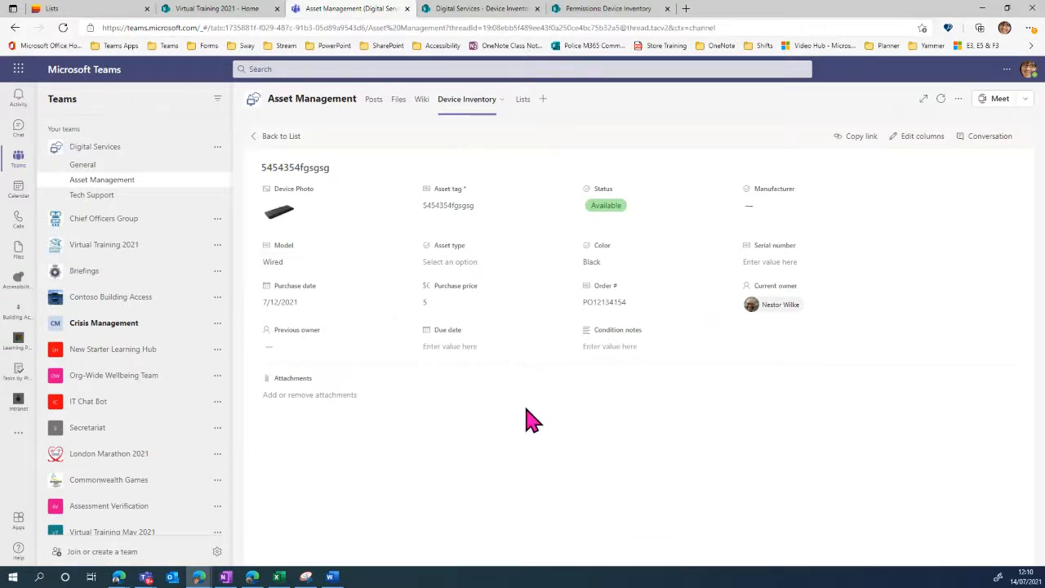
# Start a conversation on the keyboard item, mention its current owner and send "do you still have this keyboard".
pyautogui.click(978, 139)
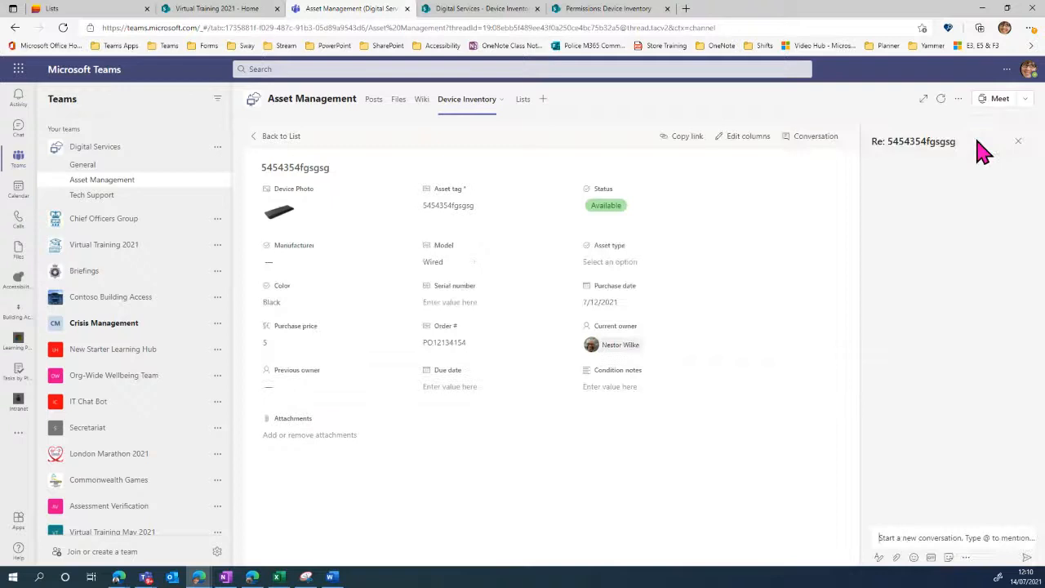
pyautogui.click(957, 539)
pyautogui.write('@nest')
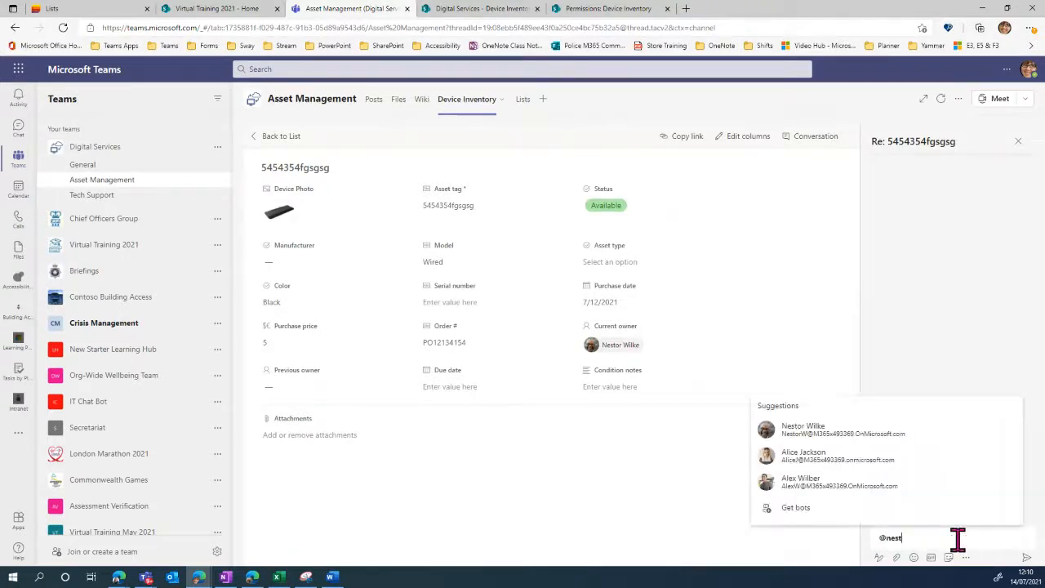
pyautogui.click(800, 508)
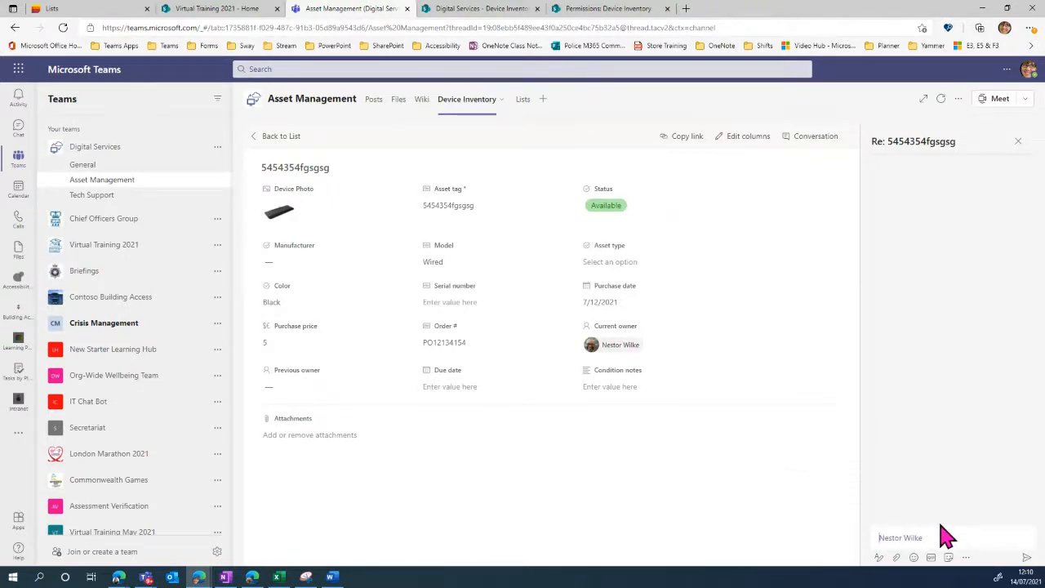
pyautogui.click(940, 539)
pyautogui.click(1025, 560)
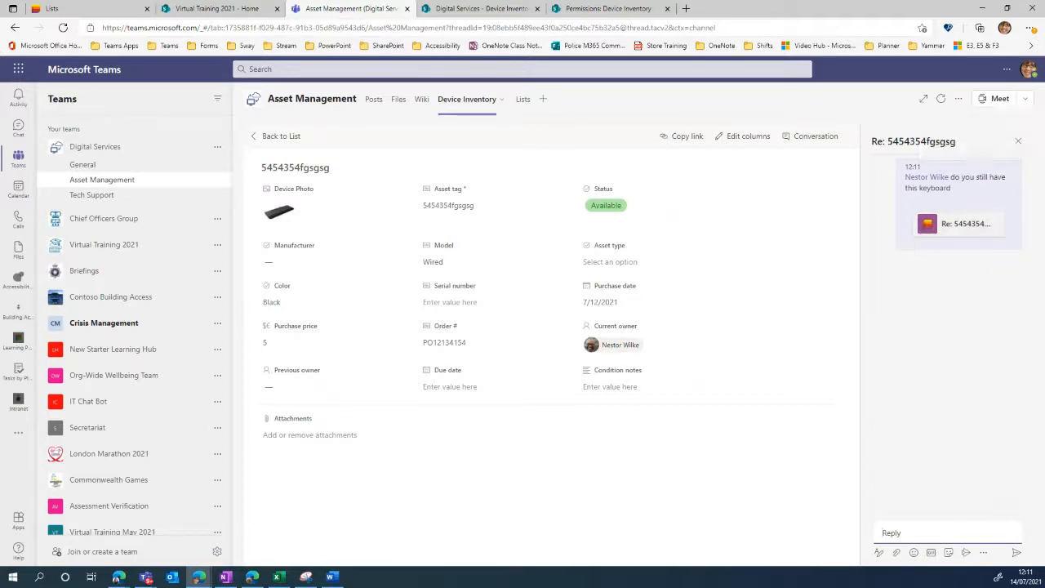
# Switch to the Teams window signed in as the mentioned colleague and check the activity notifications for the message.
pyautogui.moveTo(1044, 111); pyautogui.dragTo(562, 121)
pyautogui.click(692, 123)
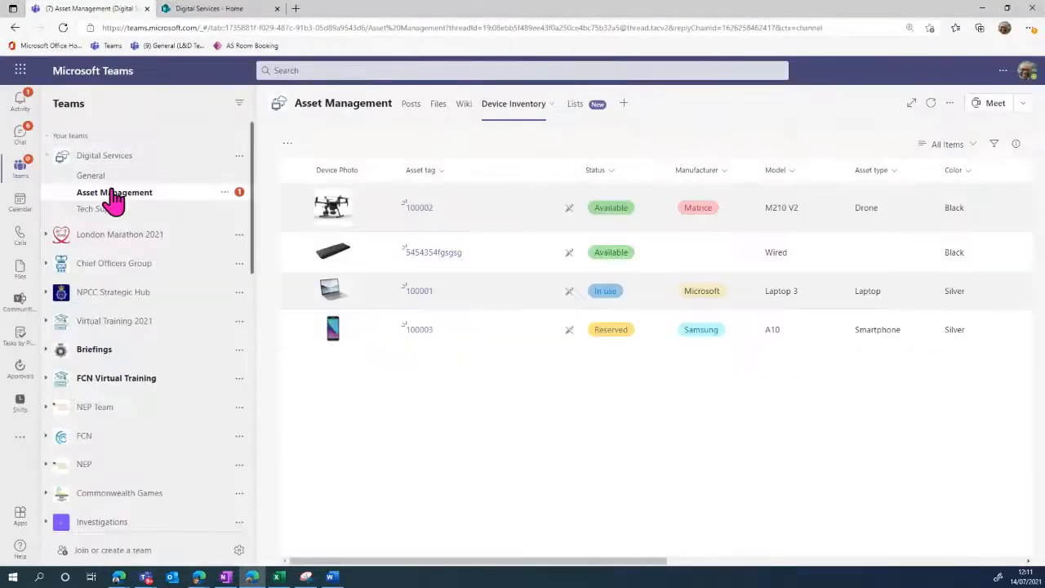
pyautogui.click(20, 114)
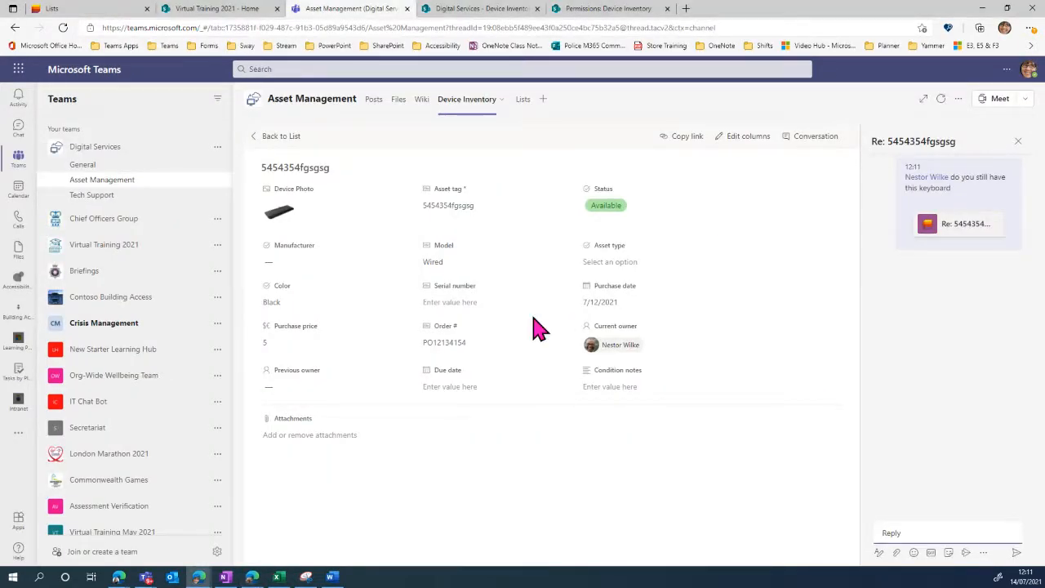
# Return from the keyboard item to the list, switch to grid view and add a blank row beneath the existing items.
pyautogui.click(284, 137)
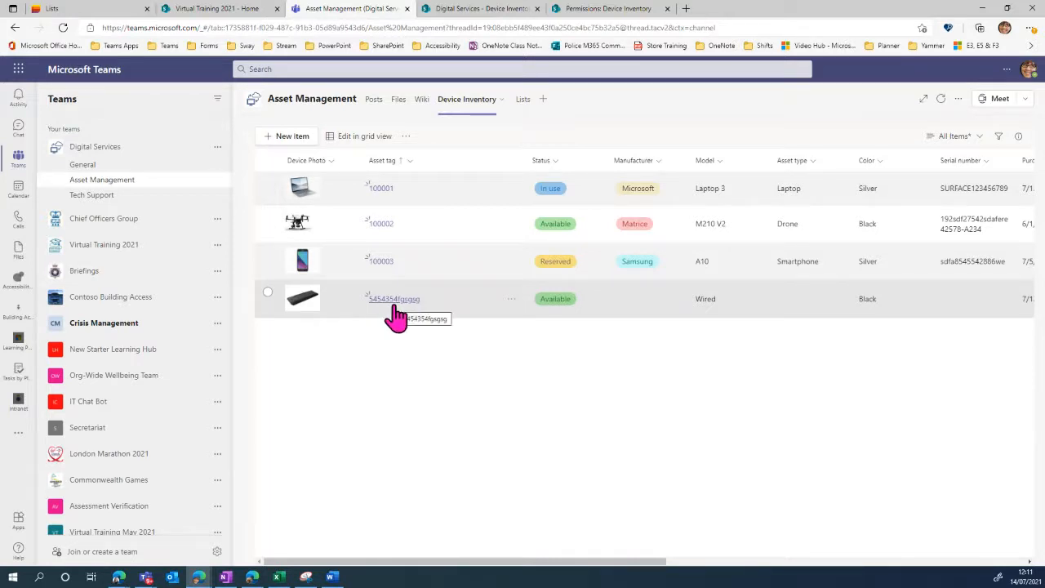
pyautogui.click(350, 140)
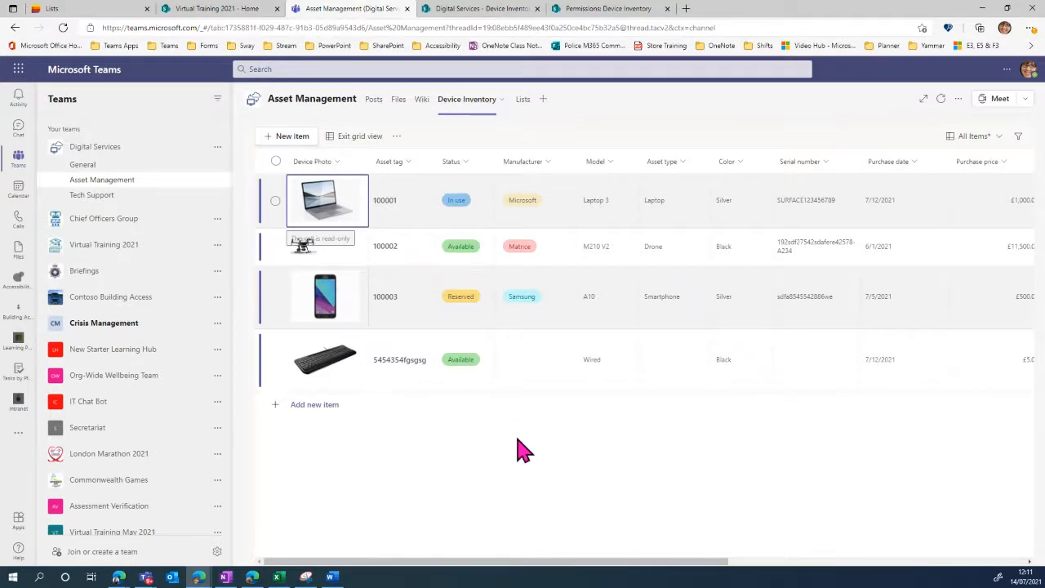
pyautogui.click(353, 140)
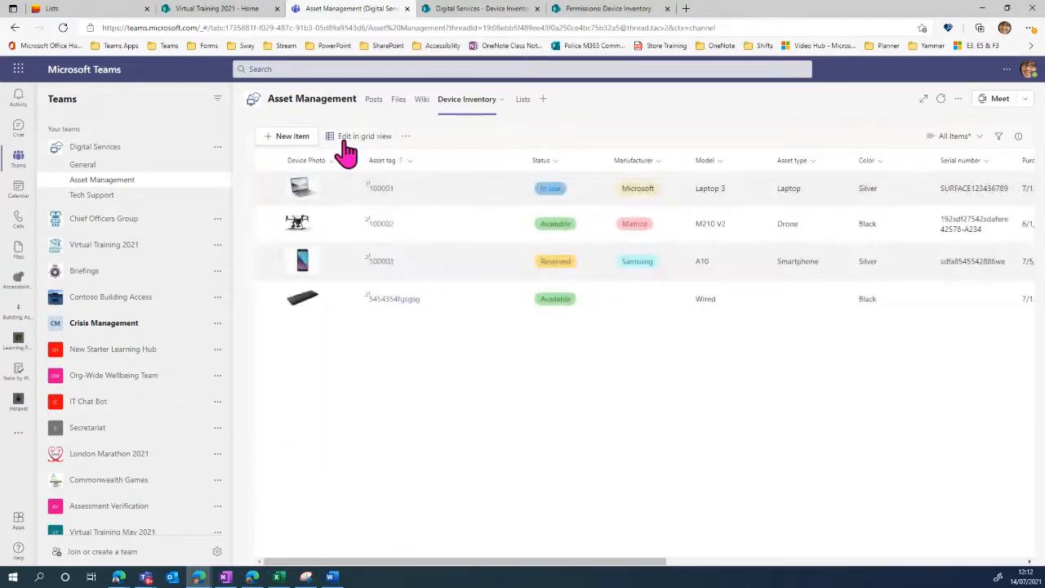
pyautogui.click(353, 139)
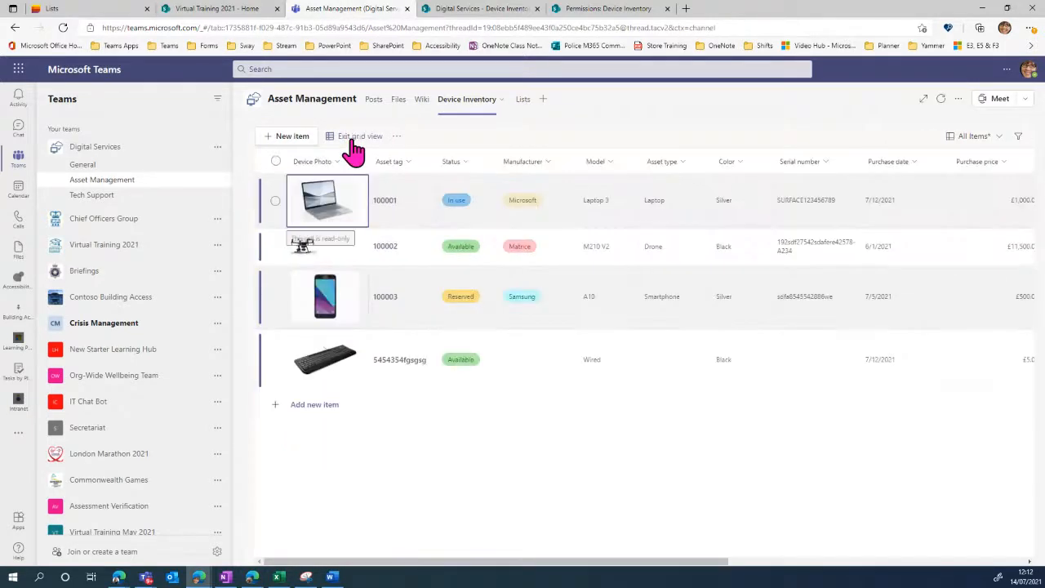
pyautogui.click(312, 411)
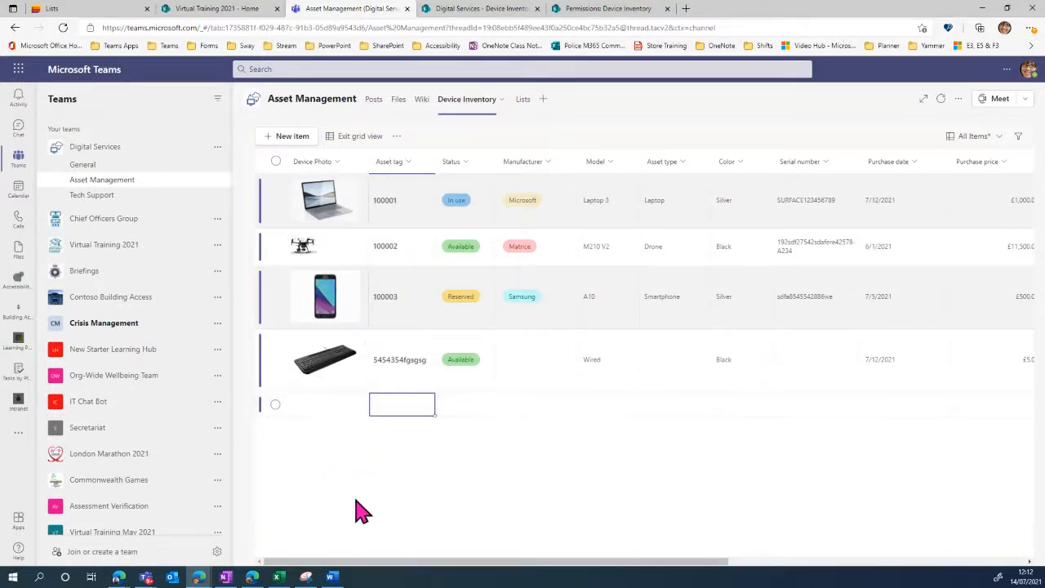
pyautogui.click(374, 411)
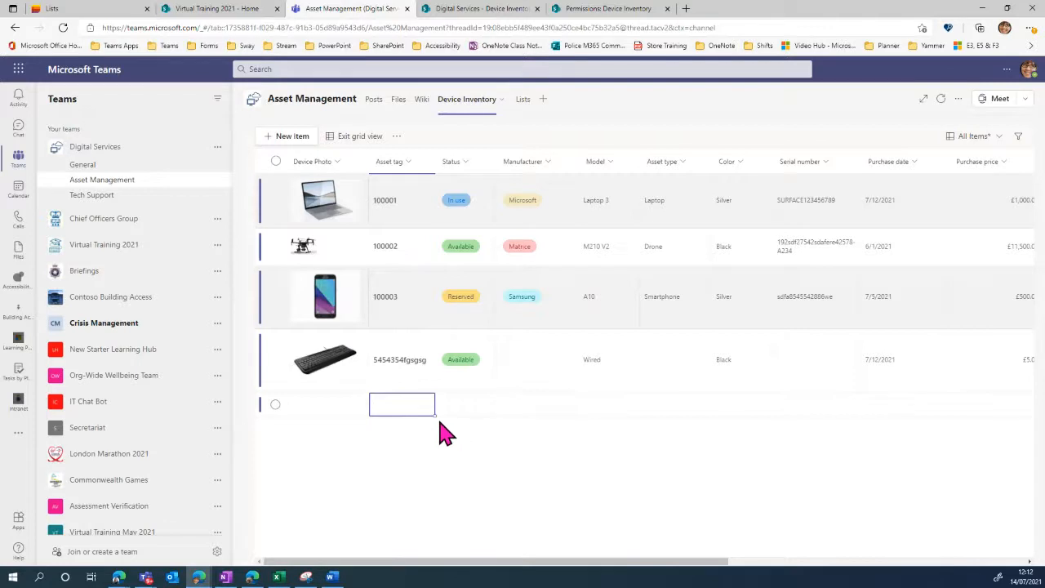
# Switch to Excel and copy the three asset rows from Title to Condition notes in Lists demo - Asset Management.xlsx.
pyautogui.hotkey('alt', 'Tab')
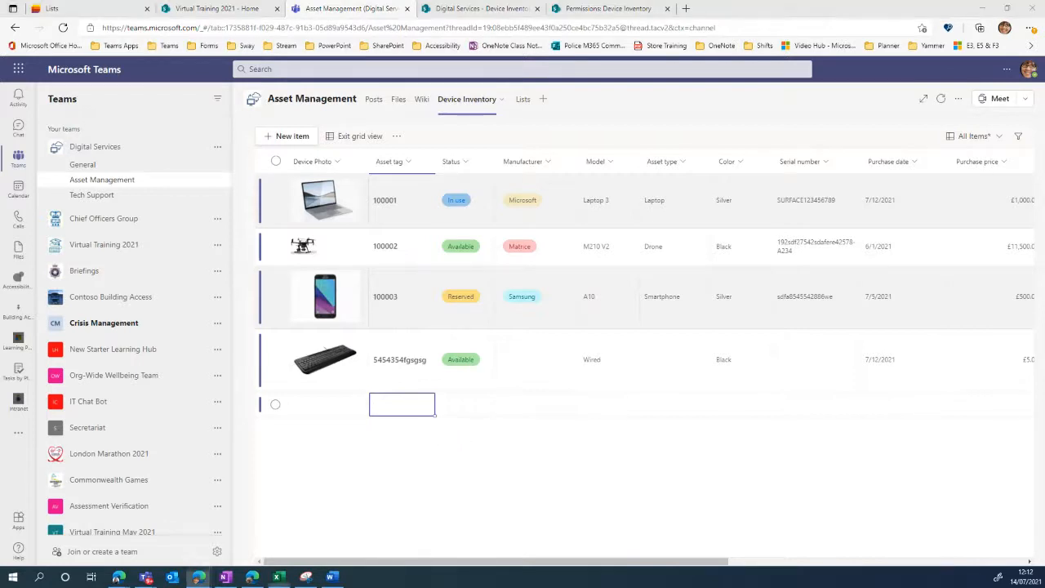
pyautogui.moveTo(821, 86); pyautogui.dragTo(443, 81)
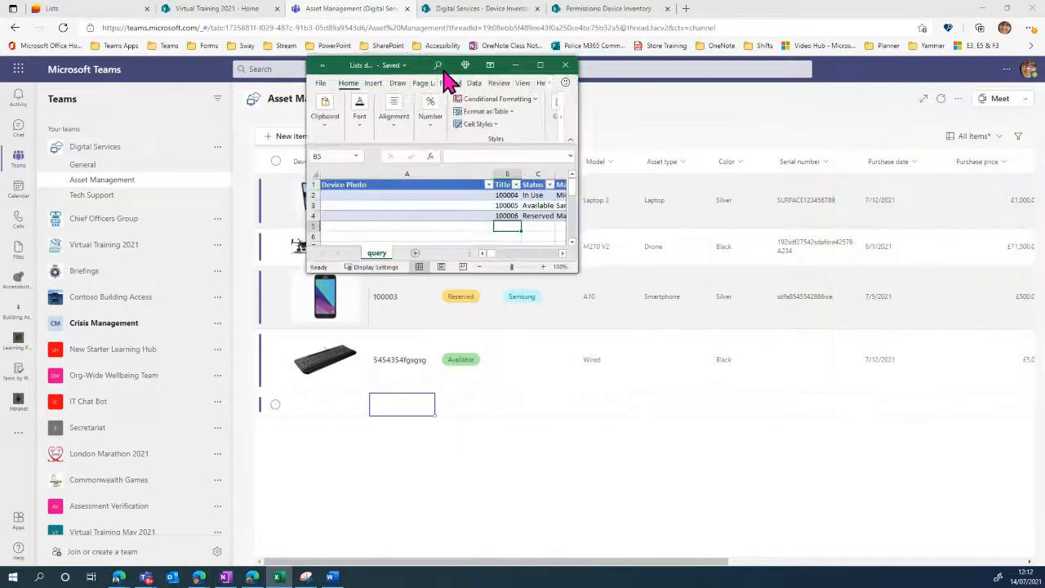
pyautogui.click(535, 66)
pyautogui.click(324, 262)
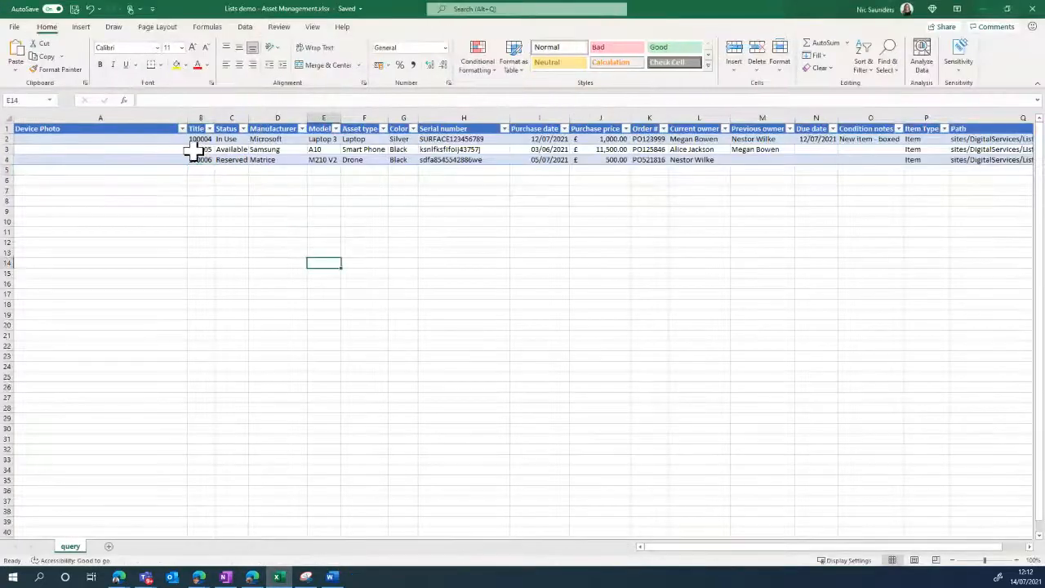
pyautogui.moveTo(199, 142); pyautogui.dragTo(861, 170)
pyautogui.hotkey('ctrl', 'c')
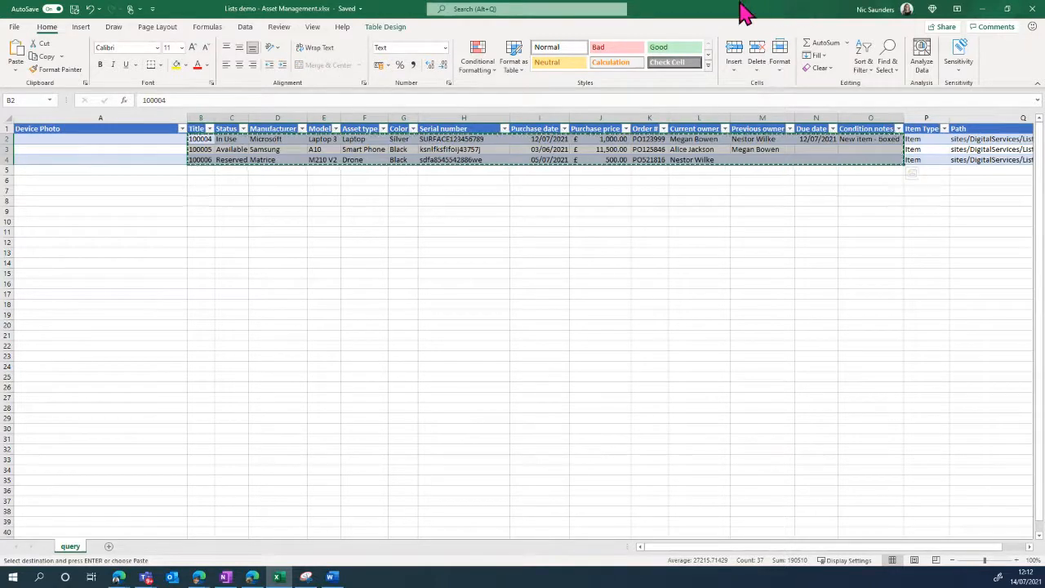
pyautogui.moveTo(743, 10); pyautogui.dragTo(1043, 90)
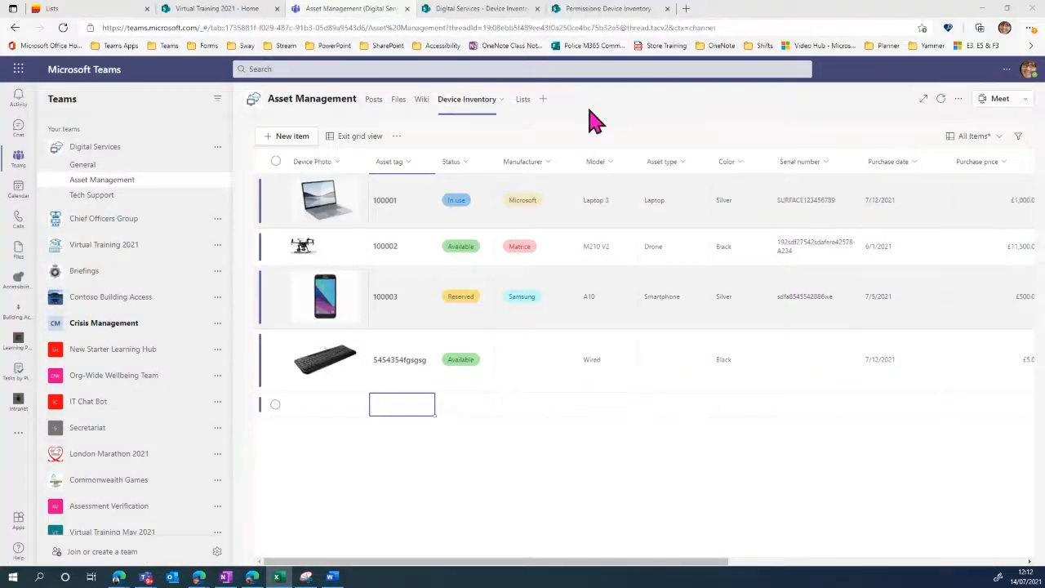
# Paste the copied assets 100004 to 100006 into the new row of the Device Inventory list and exit grid view.
pyautogui.click(384, 404)
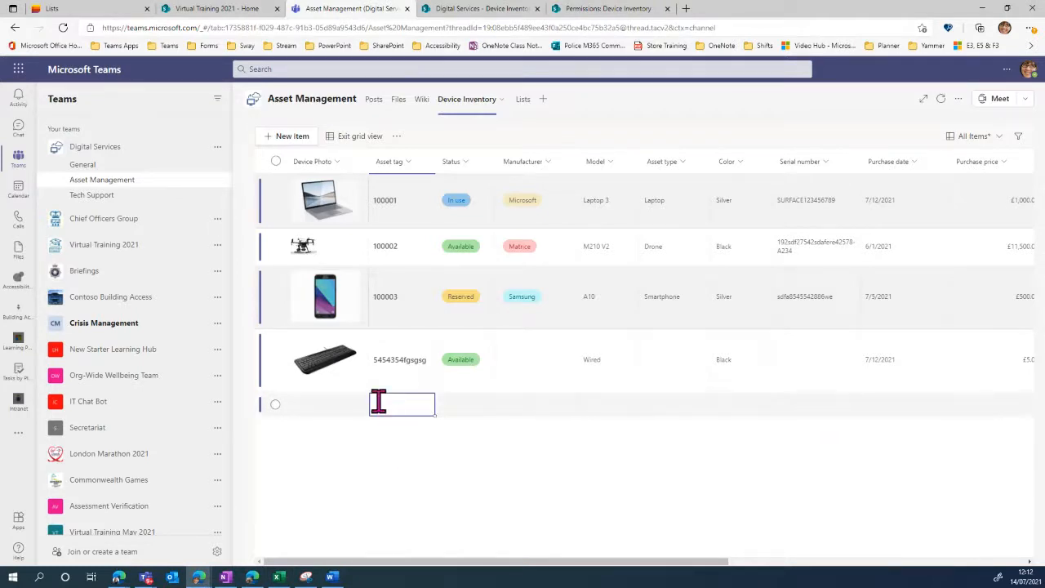
pyautogui.hotkey('ctrl', 'v')
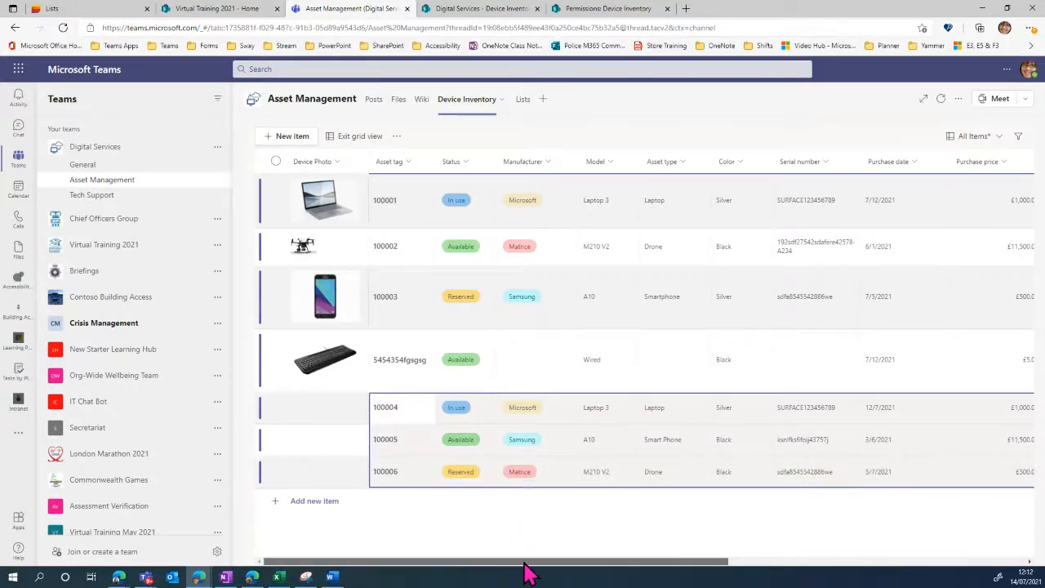
pyautogui.moveTo(526, 562); pyautogui.dragTo(485, 566)
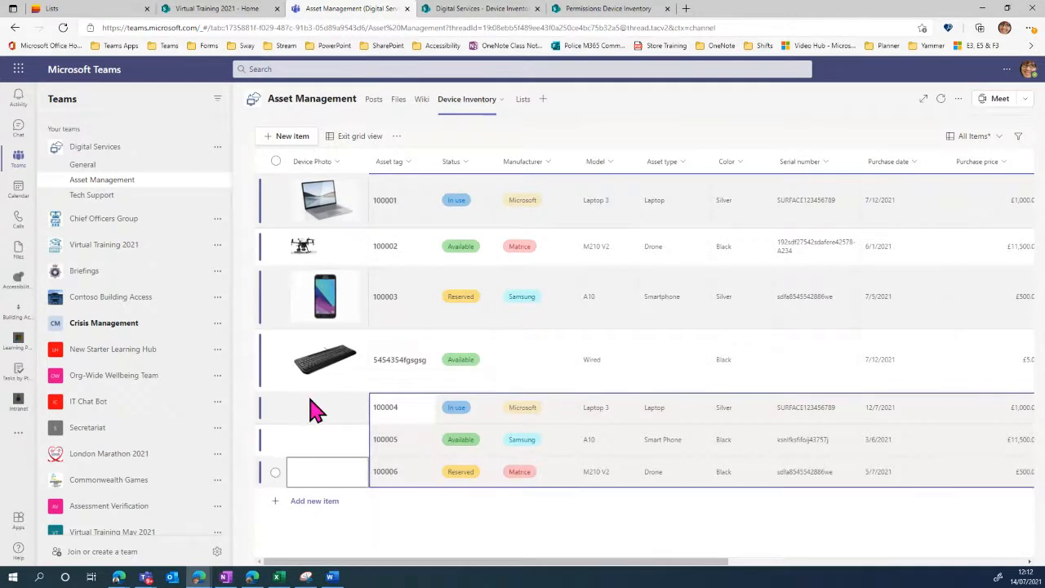
pyautogui.click(342, 139)
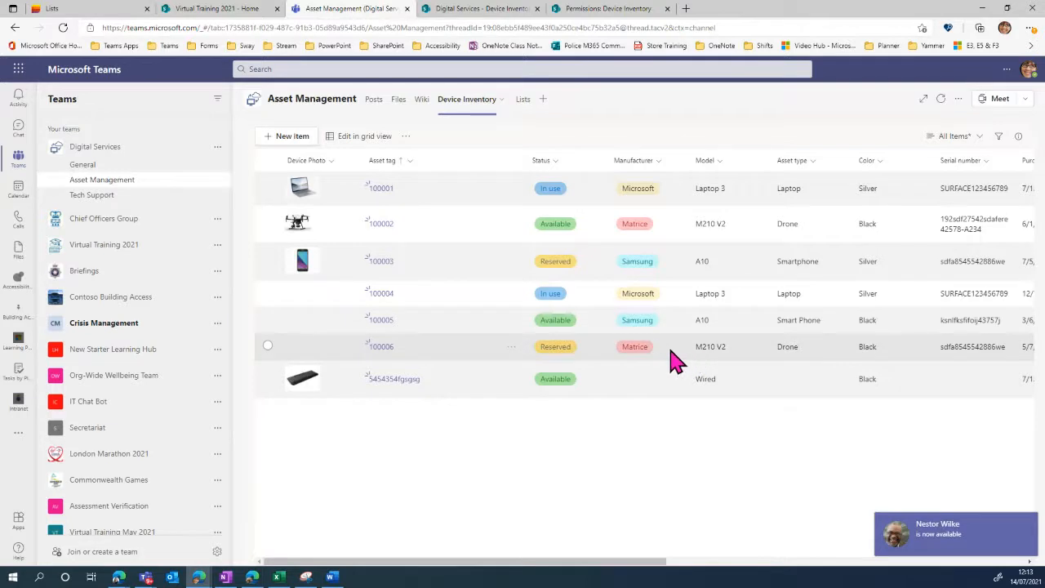
# Look at the export formats available for the Device Inventory list without exporting it.
pyautogui.click(406, 137)
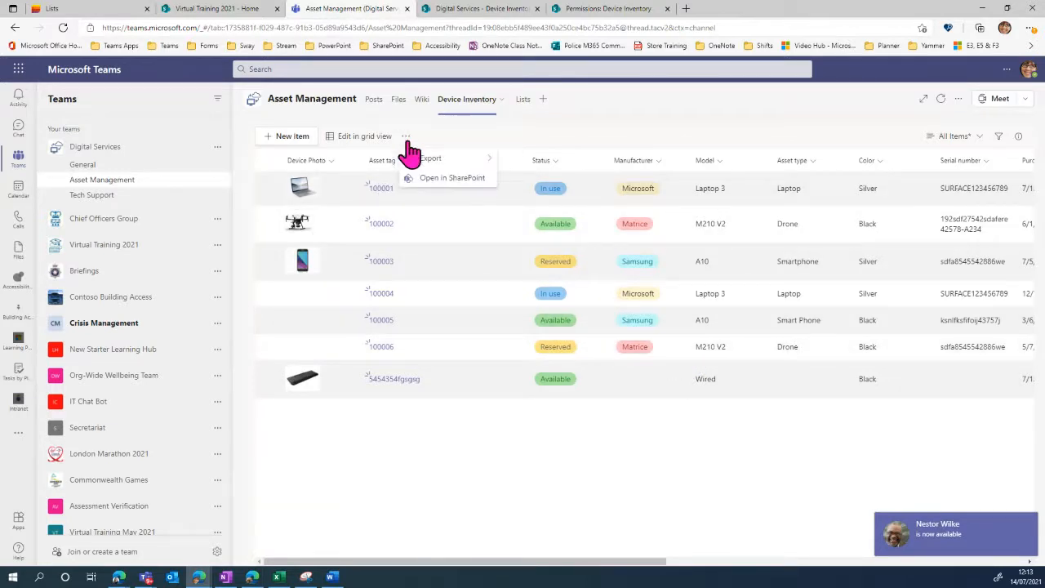
pyautogui.moveTo(412, 160)
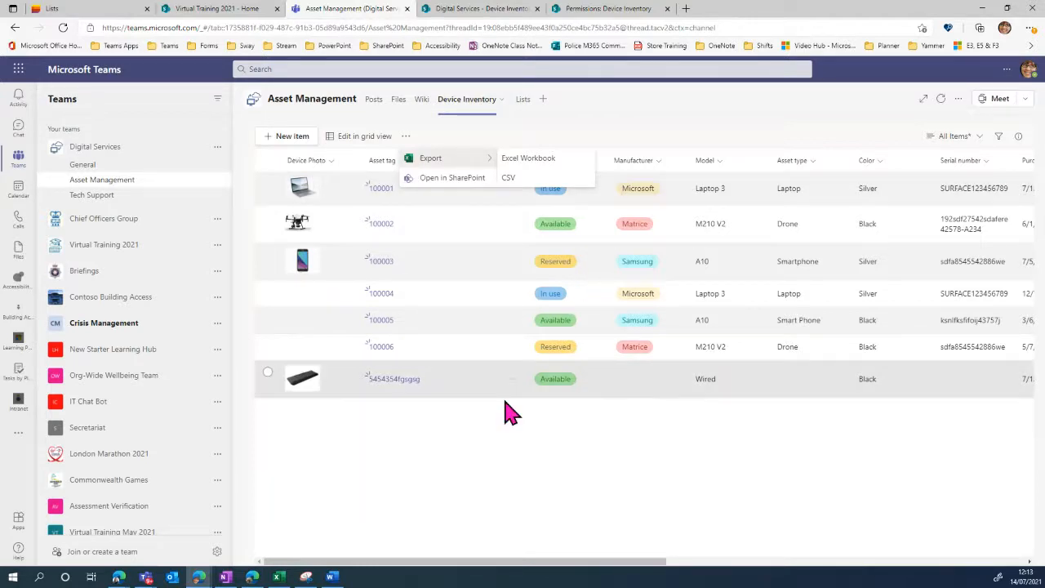
pyautogui.click(362, 432)
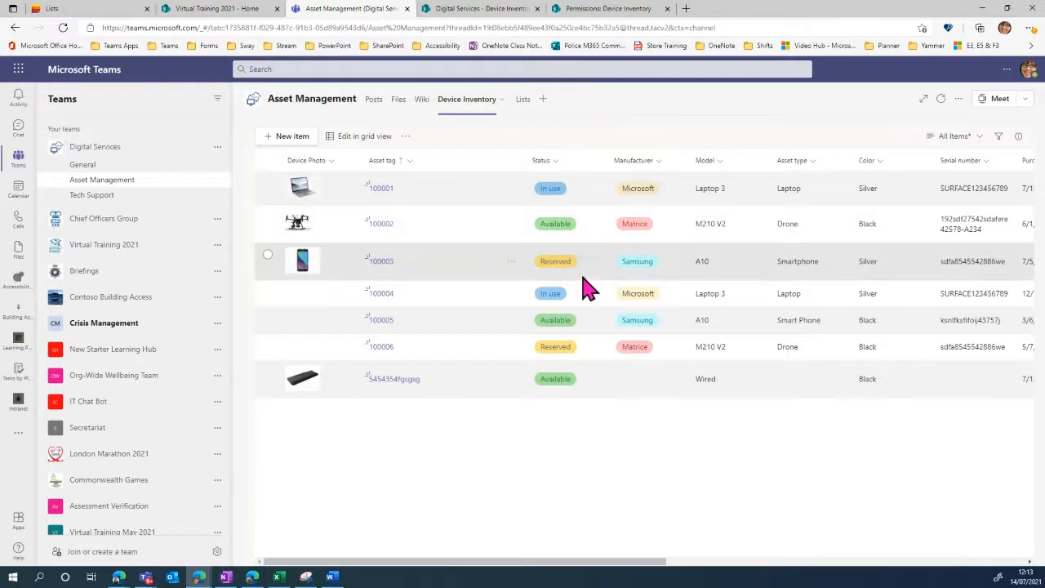
# Filter the list by one current owner and by the Drone asset type in turn, clearing each filter after viewing its items.
pyautogui.click(999, 137)
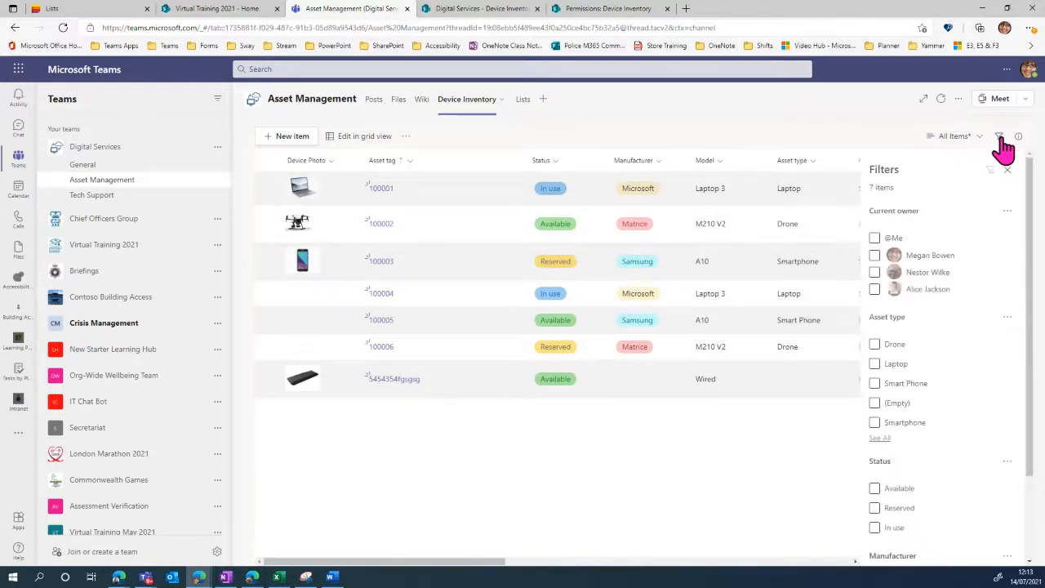
pyautogui.click(874, 256)
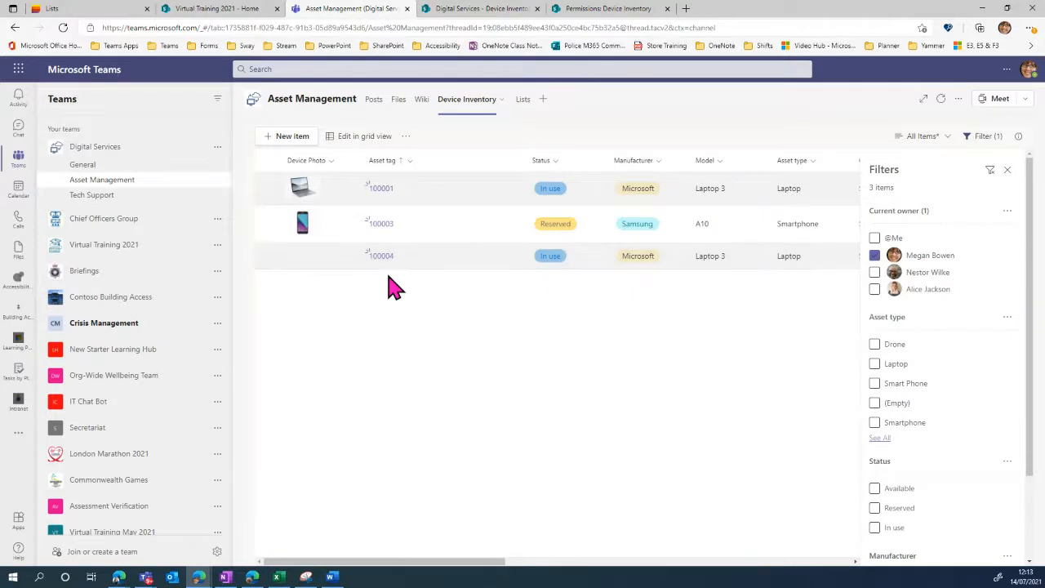
pyautogui.click(874, 256)
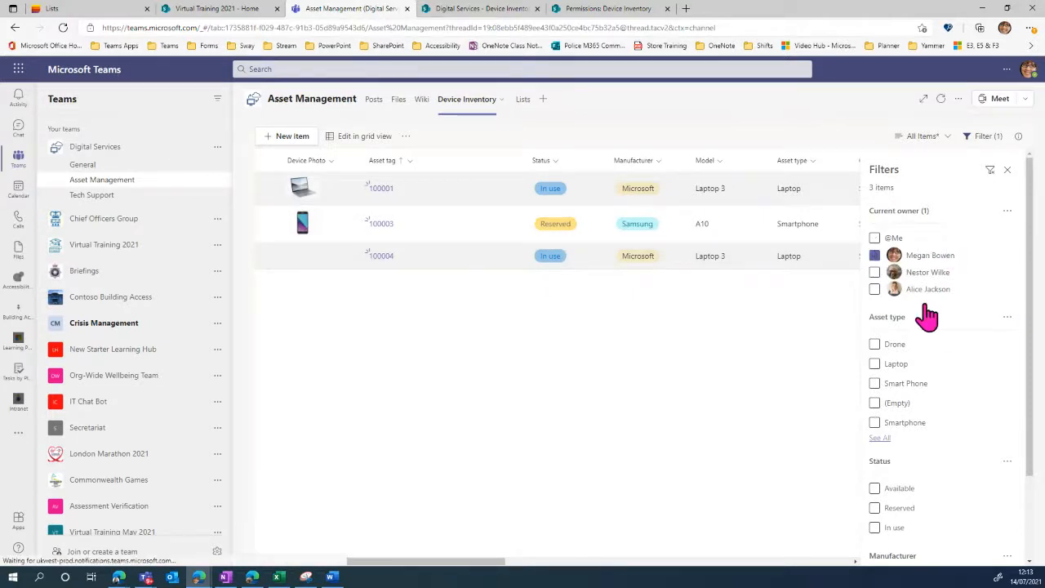
pyautogui.click(874, 344)
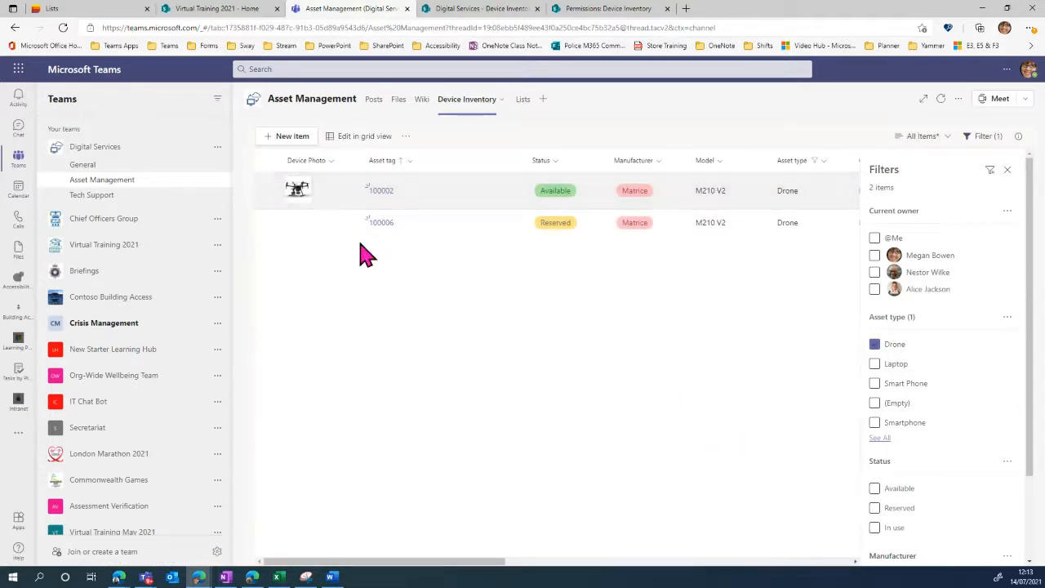
pyautogui.click(871, 345)
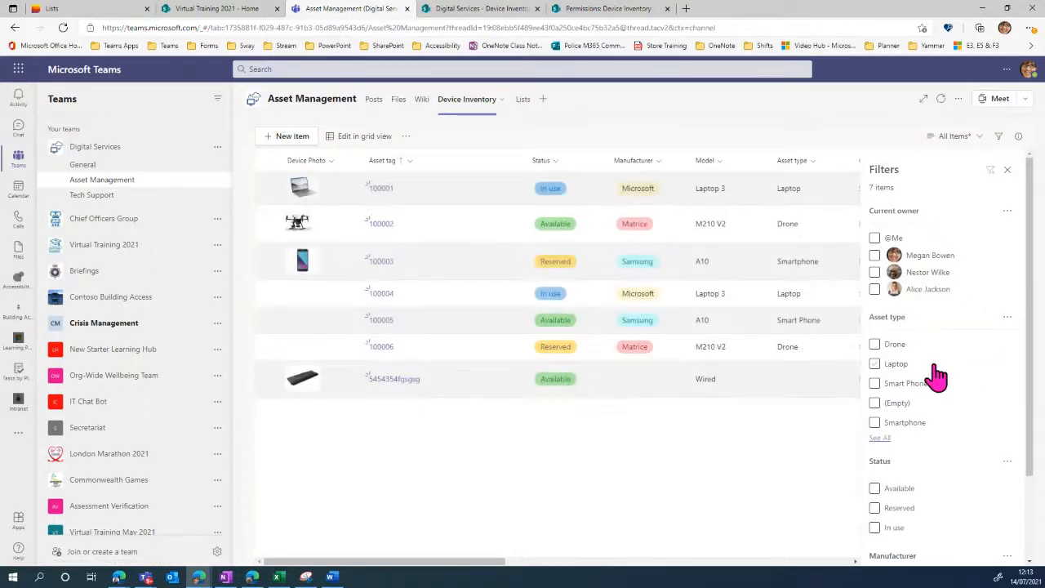
# Filter the list by the Available status, clear the filter and close the filter options.
pyautogui.scroll(-2, 937, 375)
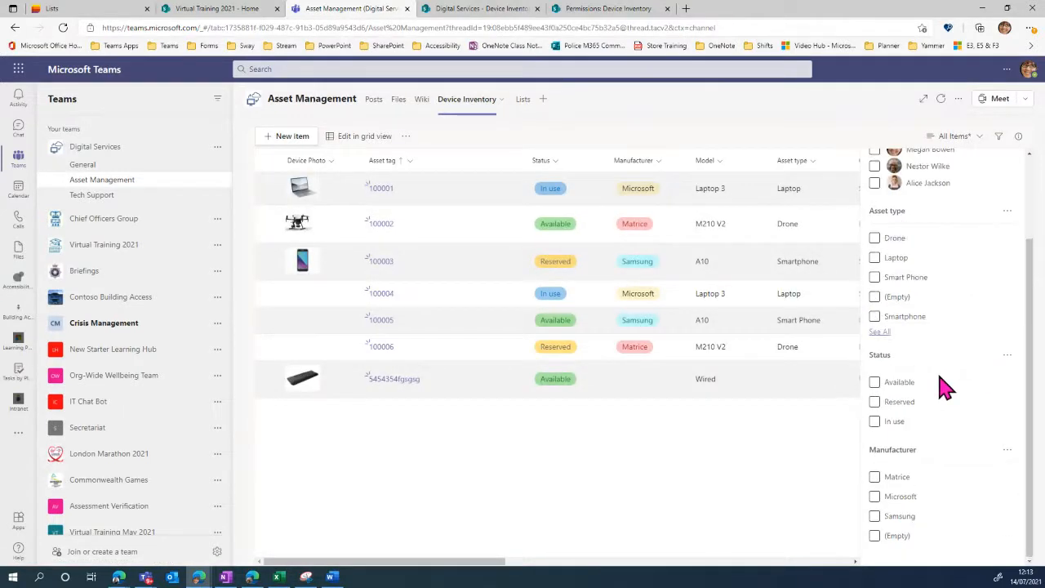
pyautogui.click(874, 383)
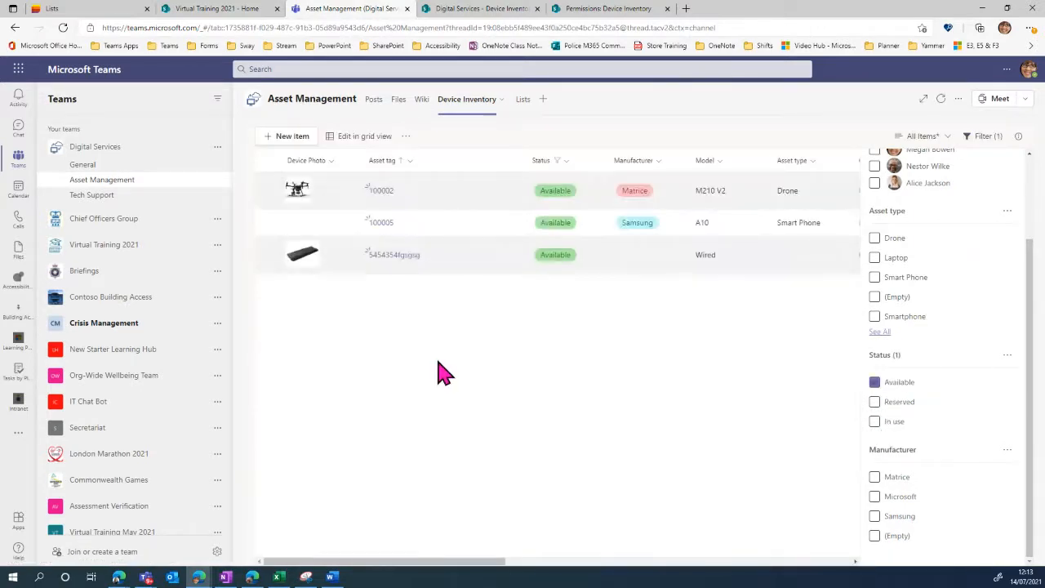
pyautogui.click(874, 382)
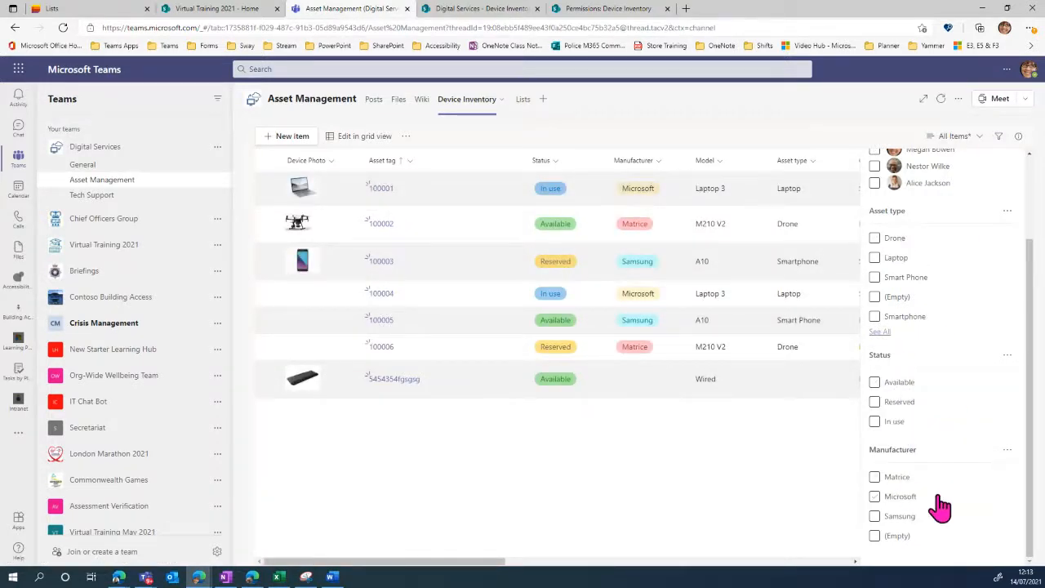
pyautogui.click(999, 137)
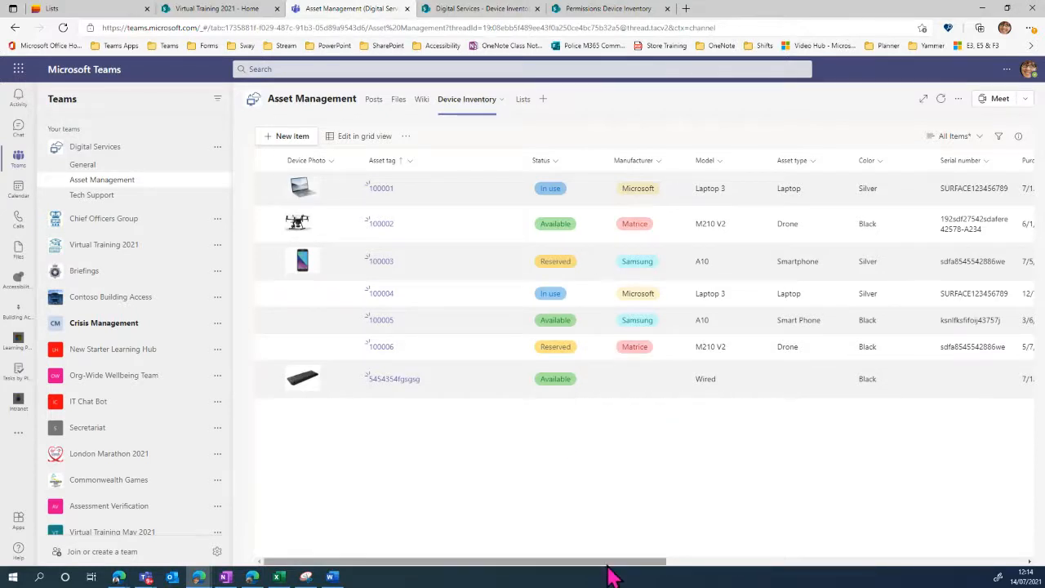
# Start a new Choice column after Condition notes and check the other column types on offer, keeping Choice.
pyautogui.moveTo(608, 563); pyautogui.dragTo(975, 563)
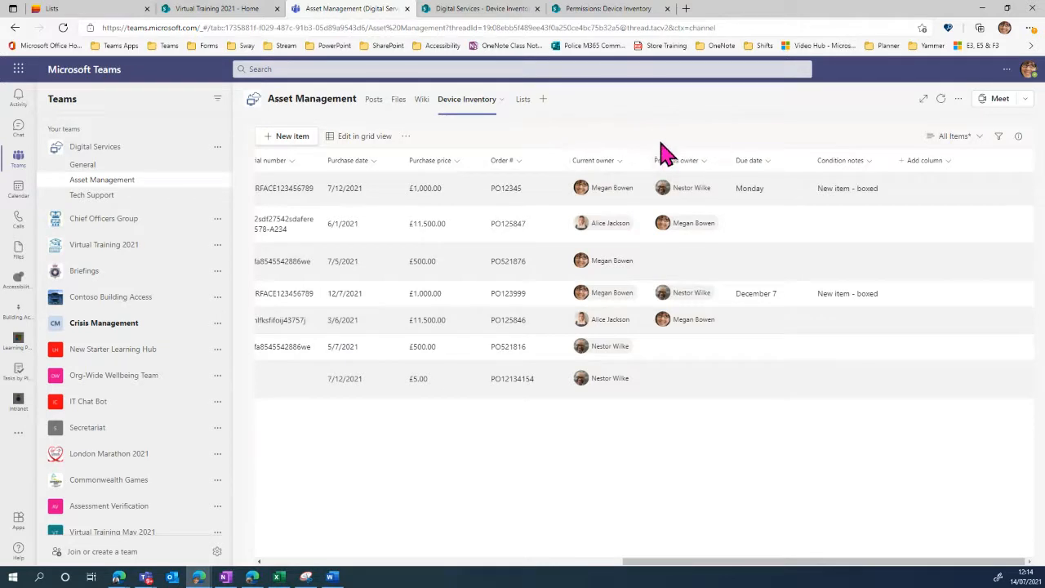
pyautogui.click(930, 161)
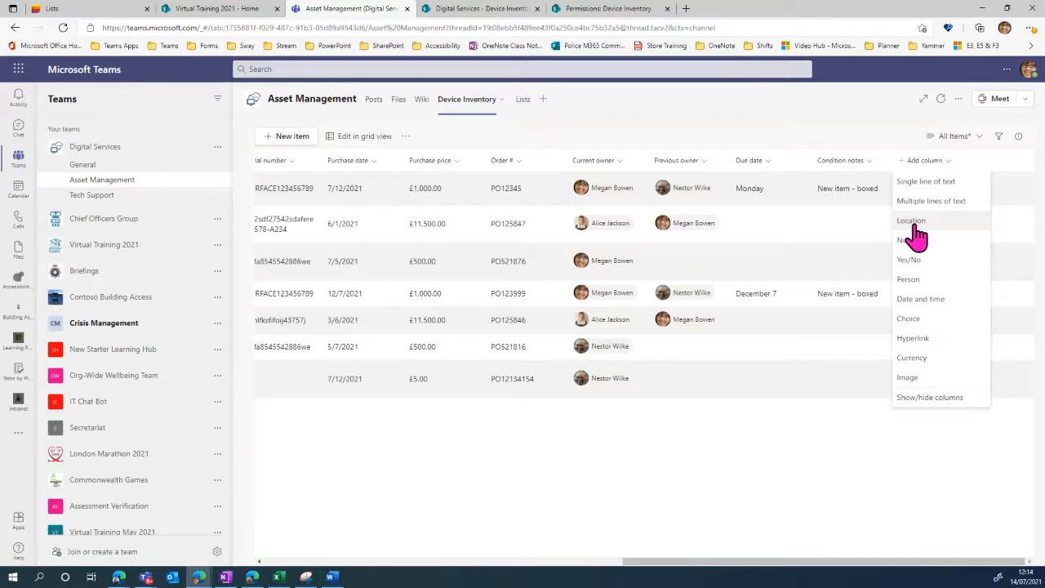
pyautogui.click(911, 319)
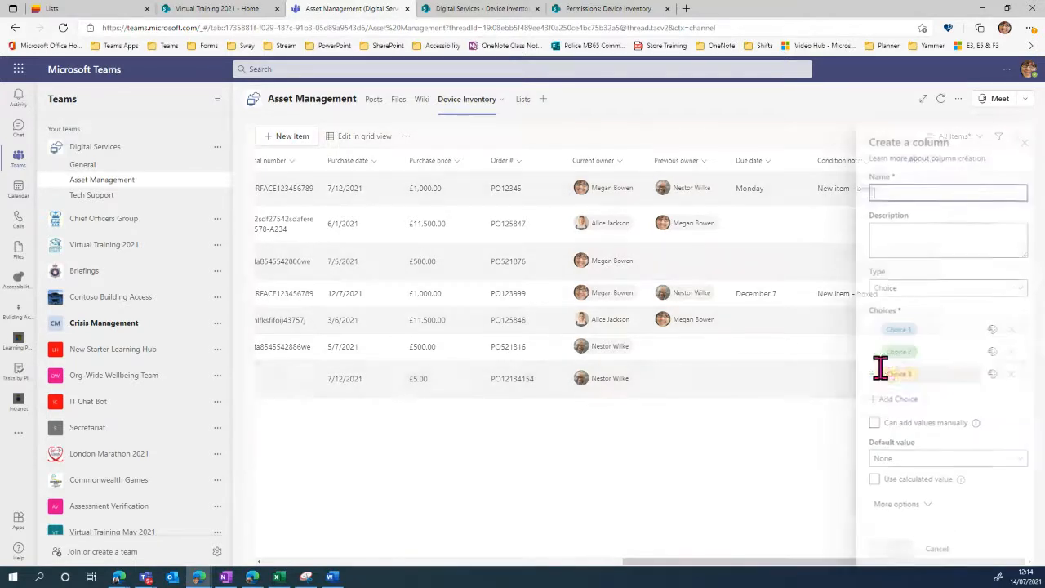
pyautogui.click(898, 291)
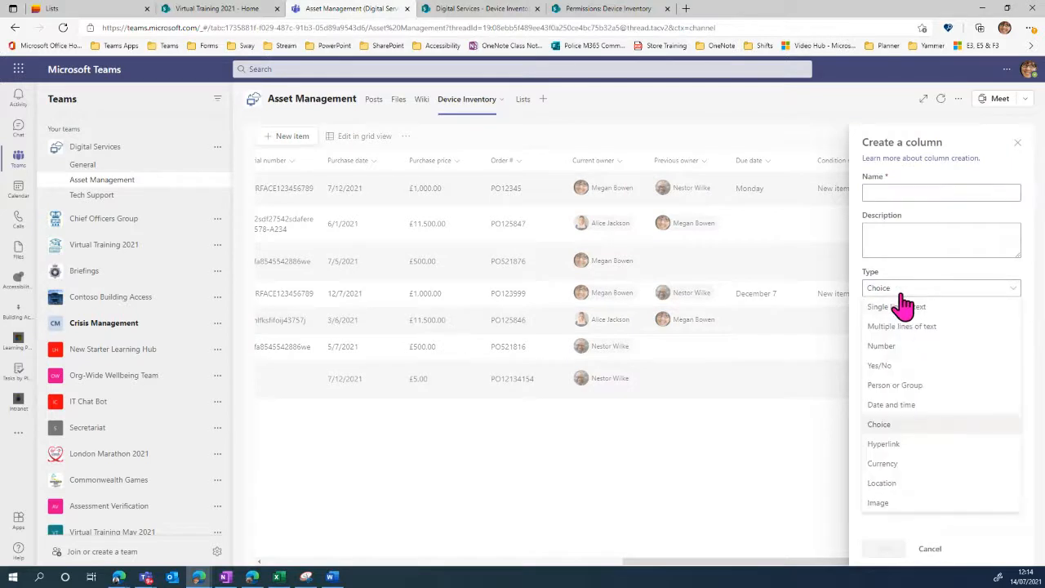
pyautogui.click(901, 289)
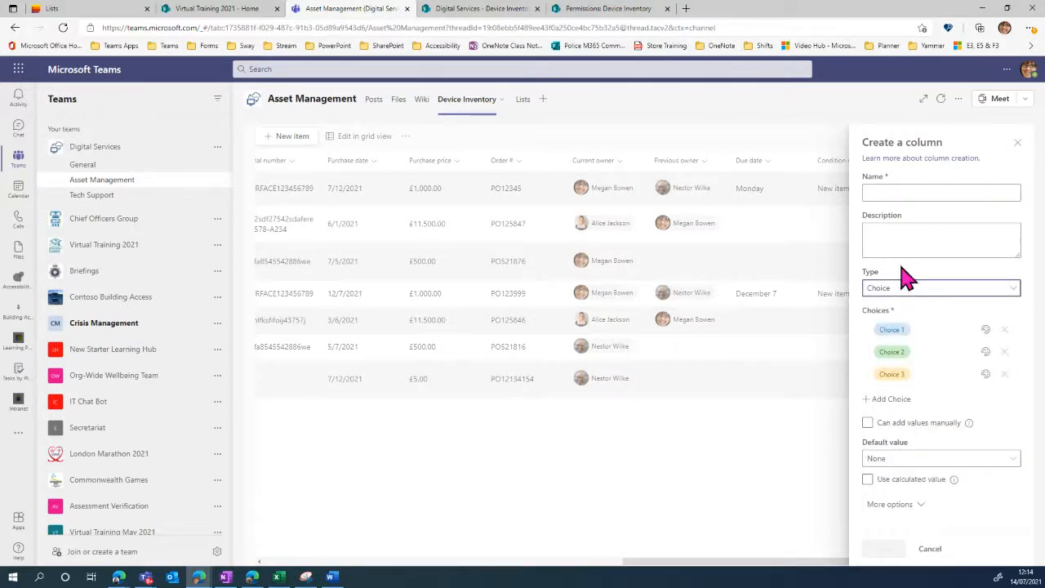
# Name the new column's first two choices Keyboard and Done.
pyautogui.click(897, 330)
pyautogui.click(912, 332)
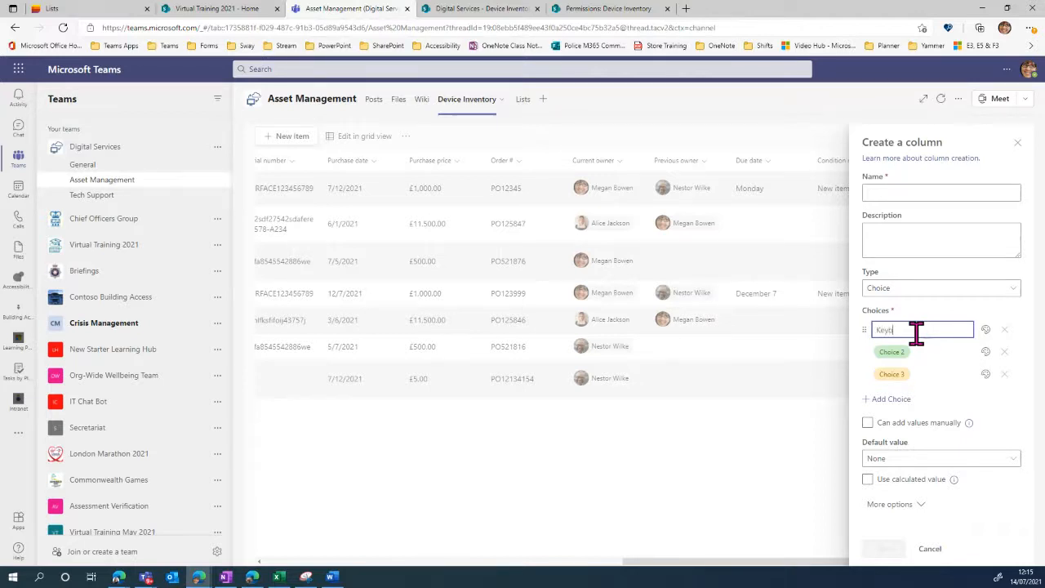
pyautogui.write('Keyboard')
pyautogui.click(913, 348)
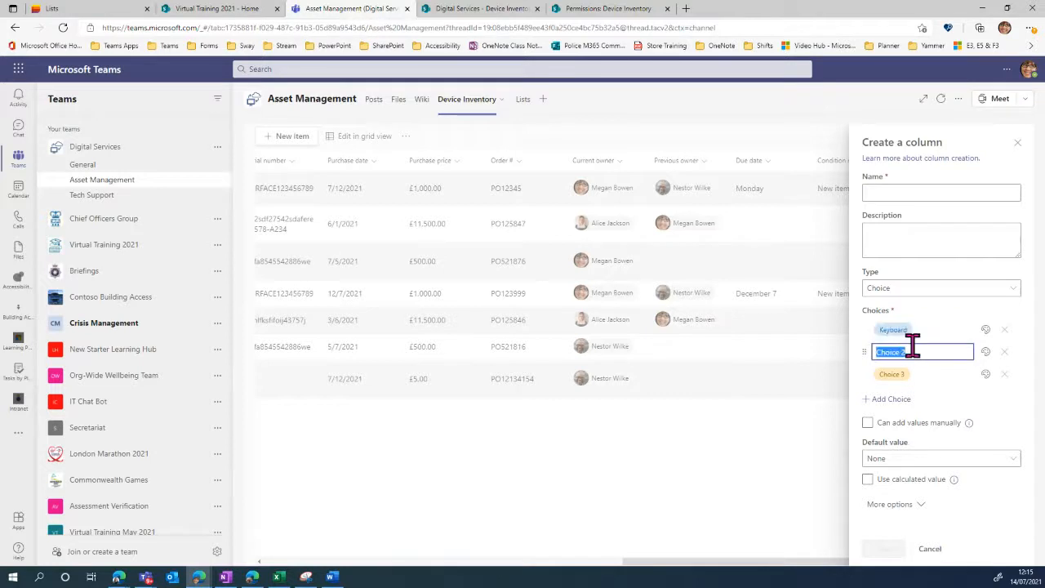
# Add two more choices to the column, check the fill colours for Choice 4 and discard the unsaved column.
pyautogui.click(891, 400)
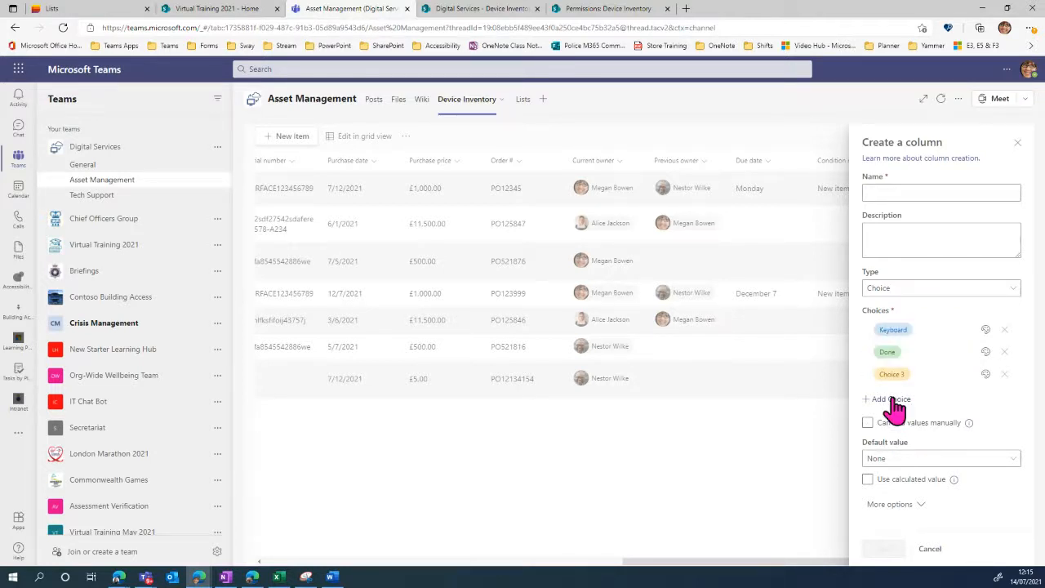
pyautogui.click(906, 422)
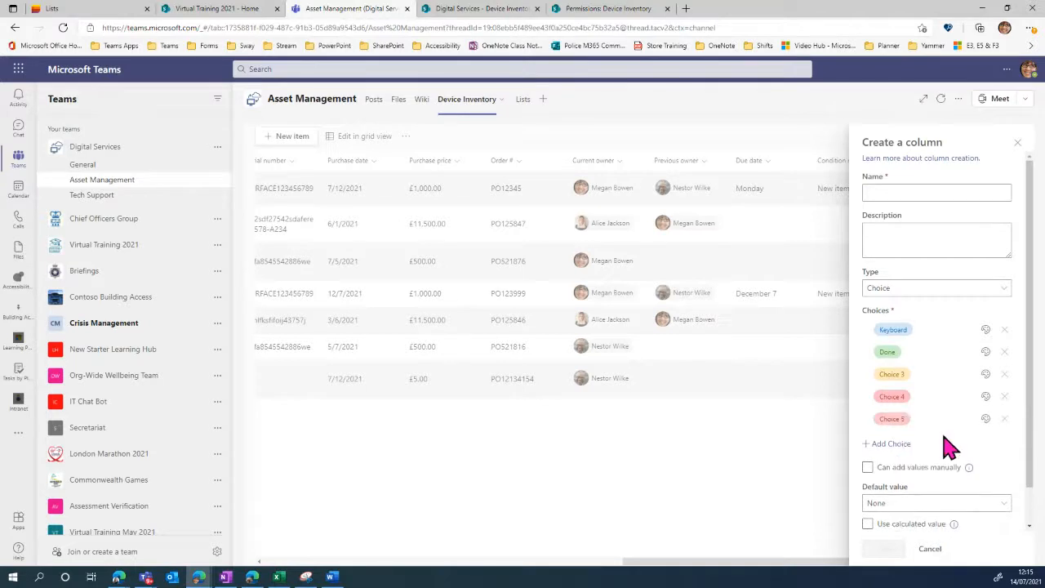
pyautogui.click(985, 396)
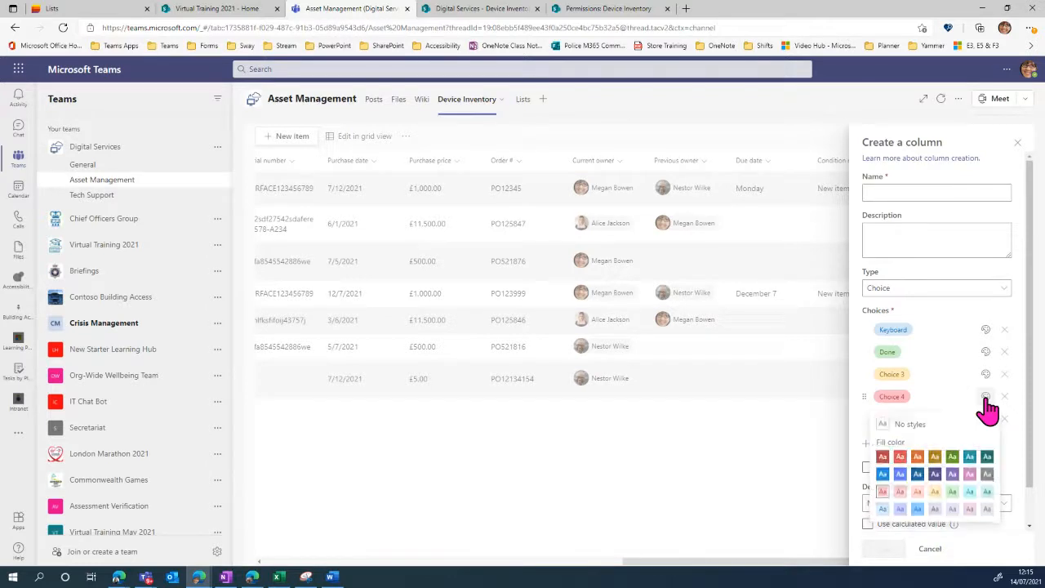
pyautogui.click(931, 319)
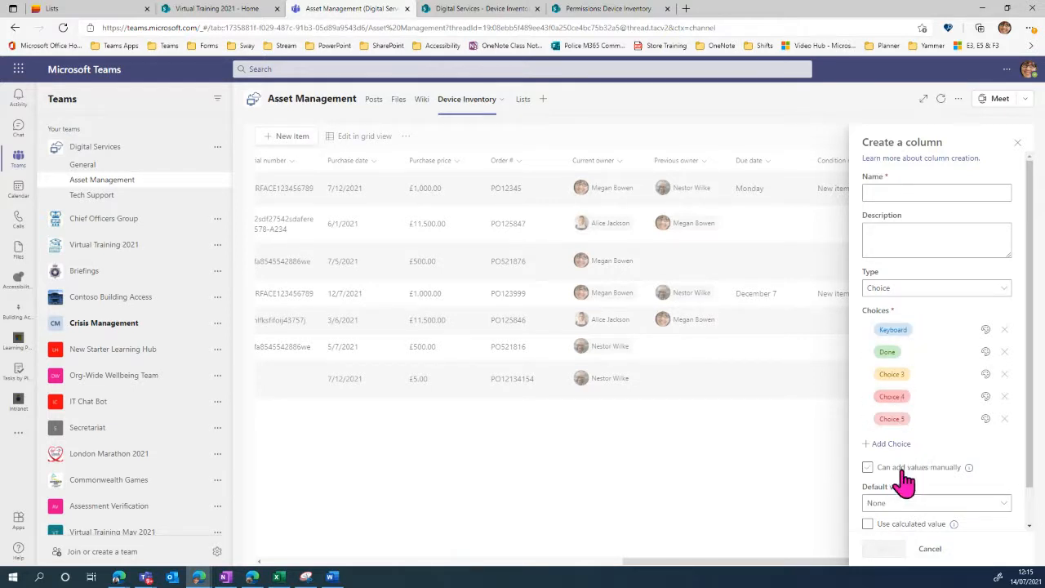
pyautogui.click(1016, 142)
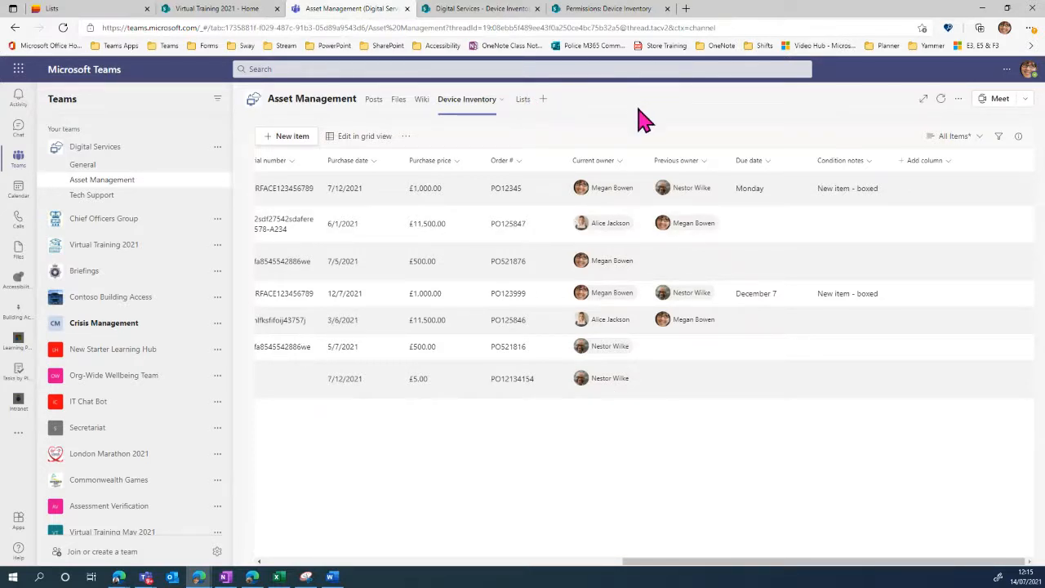
# Start creating a list in the channel's Lists tab and preview the Issue tracker, Employee onboarding and Event itinerary templates.
pyautogui.click(523, 102)
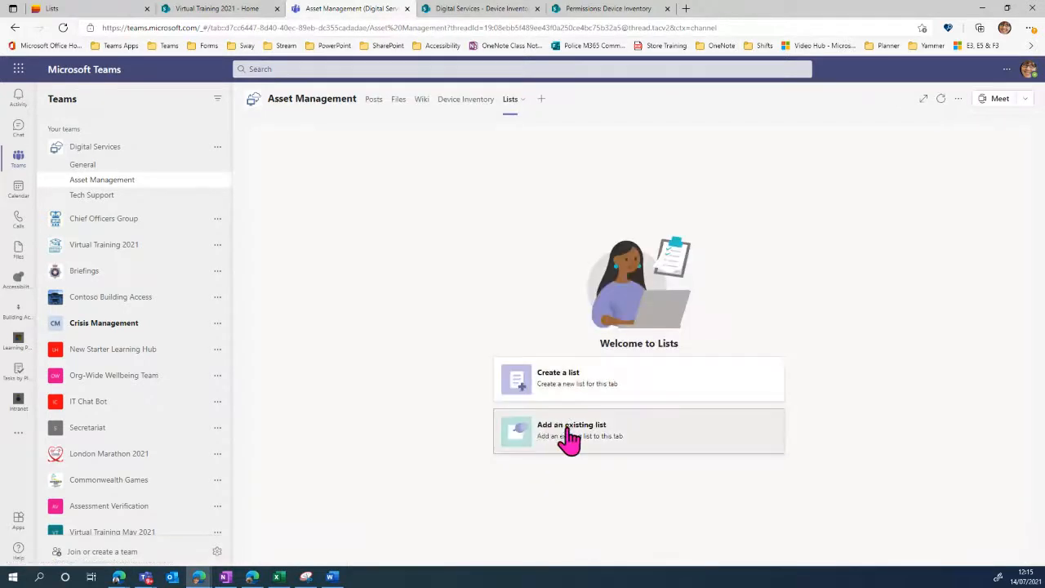
pyautogui.click(546, 390)
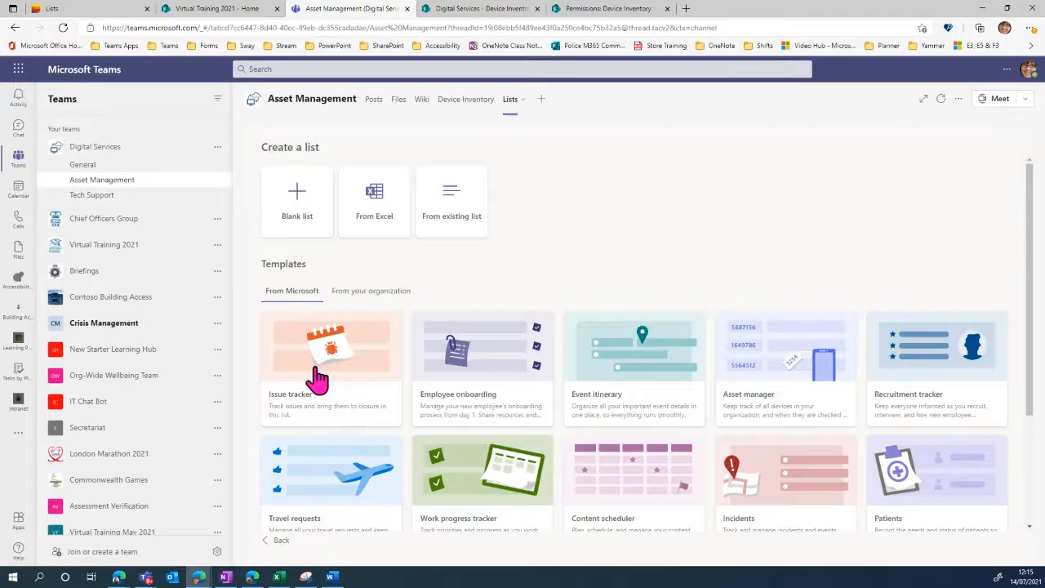
pyautogui.click(336, 373)
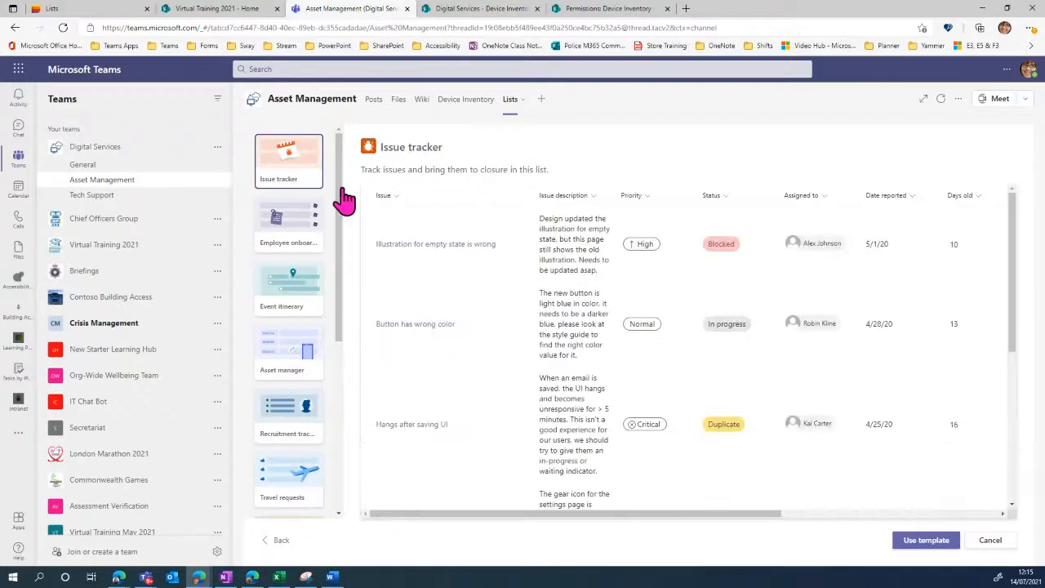
pyautogui.click(284, 240)
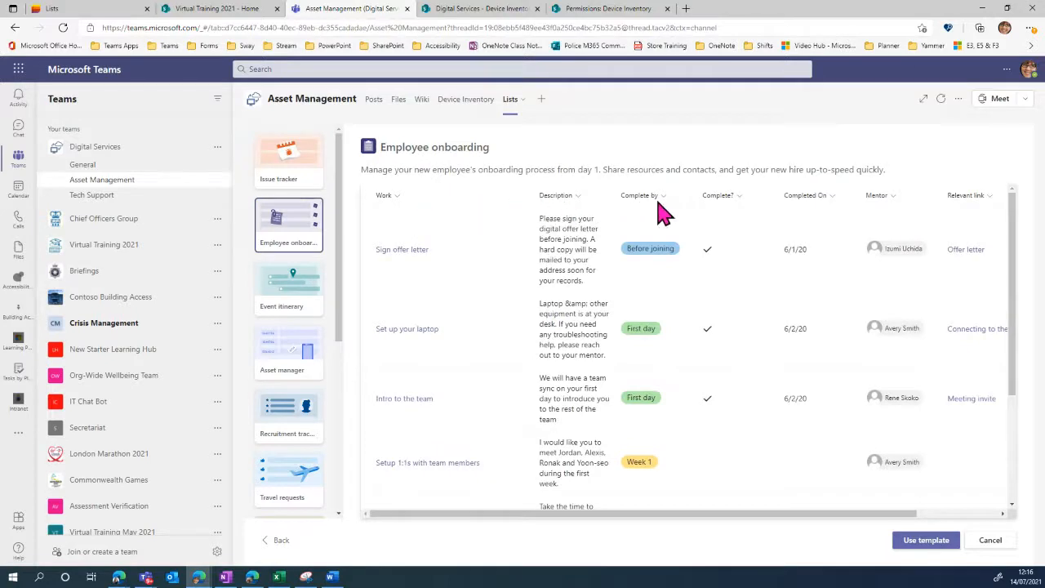
pyautogui.click(286, 304)
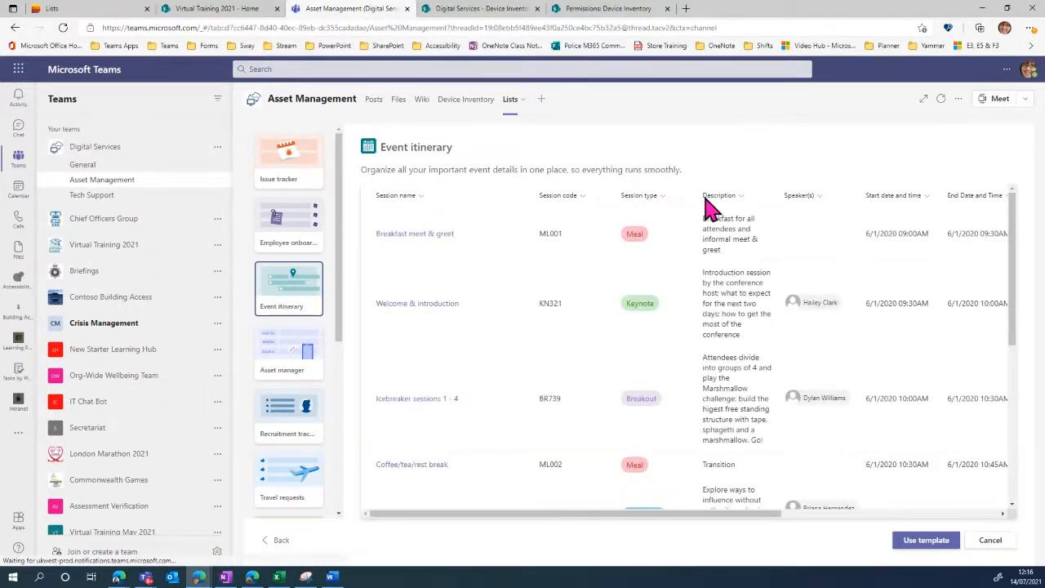
# Return to Device Inventory, review the Status column's edit settings and choices, and cancel without saving.
pyautogui.click(468, 102)
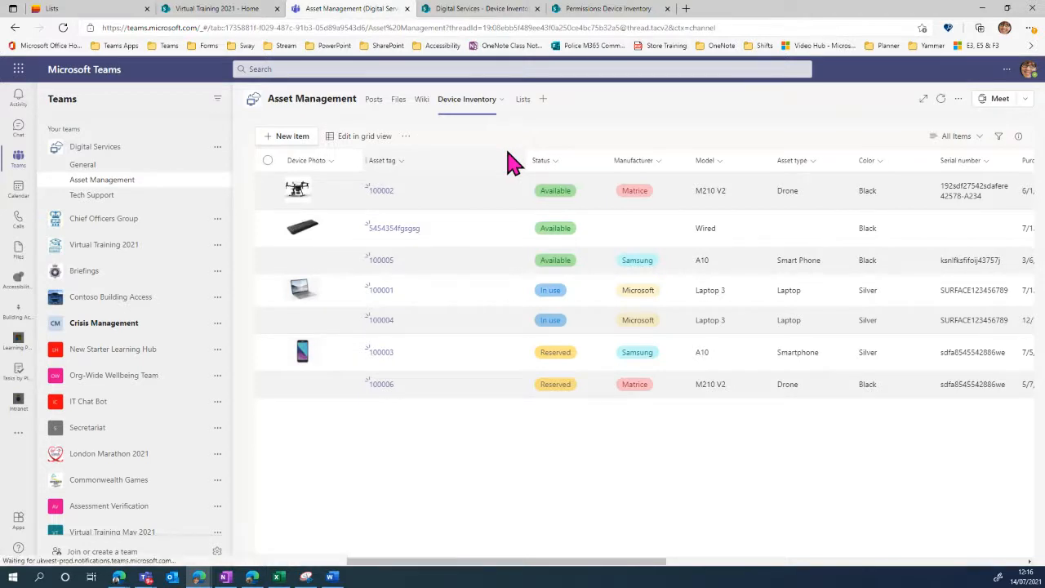
pyautogui.click(572, 166)
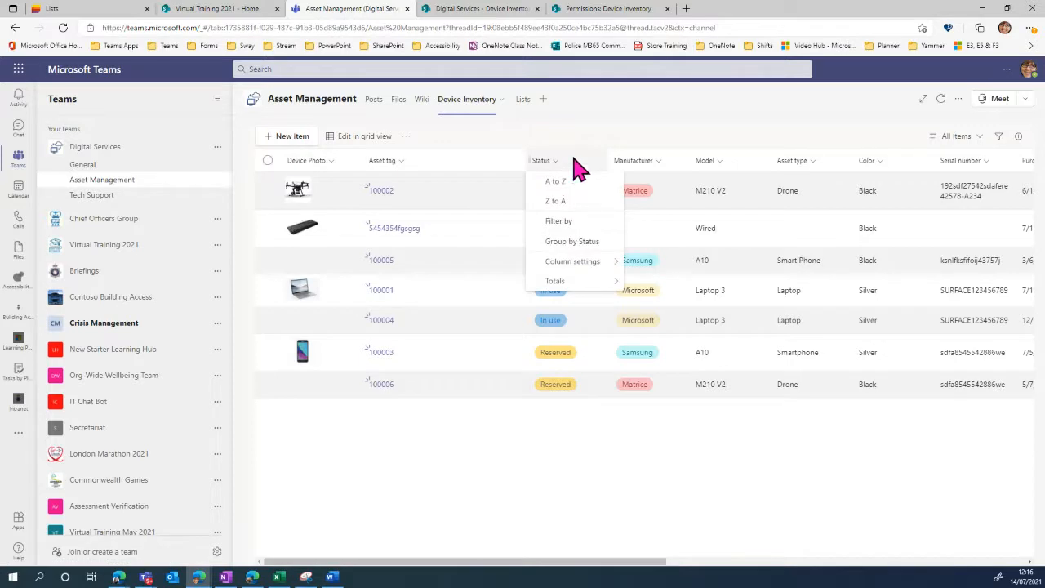
pyautogui.moveTo(582, 269)
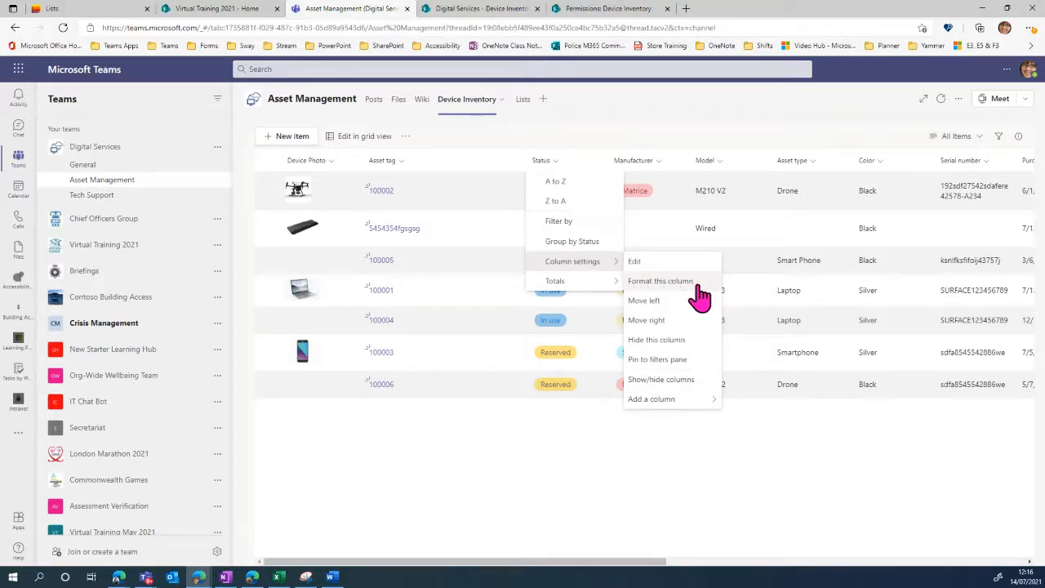
pyautogui.click(635, 262)
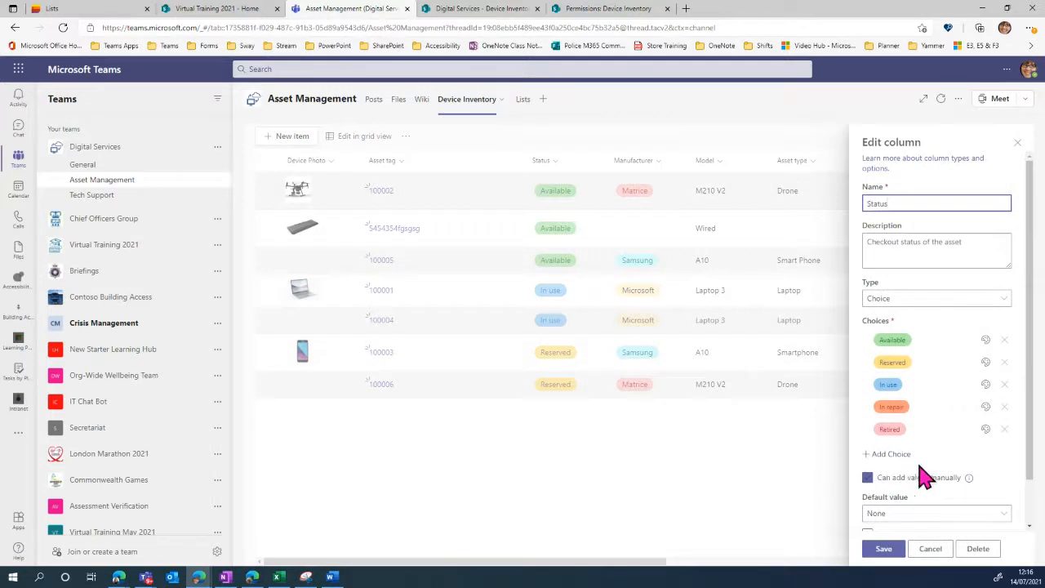
pyautogui.scroll(-2, 933, 474)
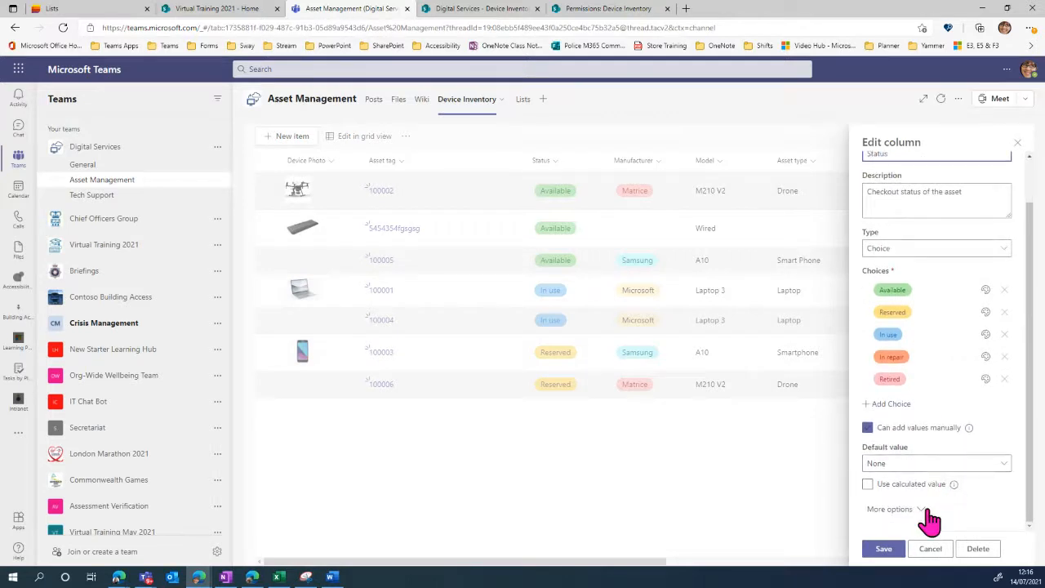
pyautogui.click(930, 550)
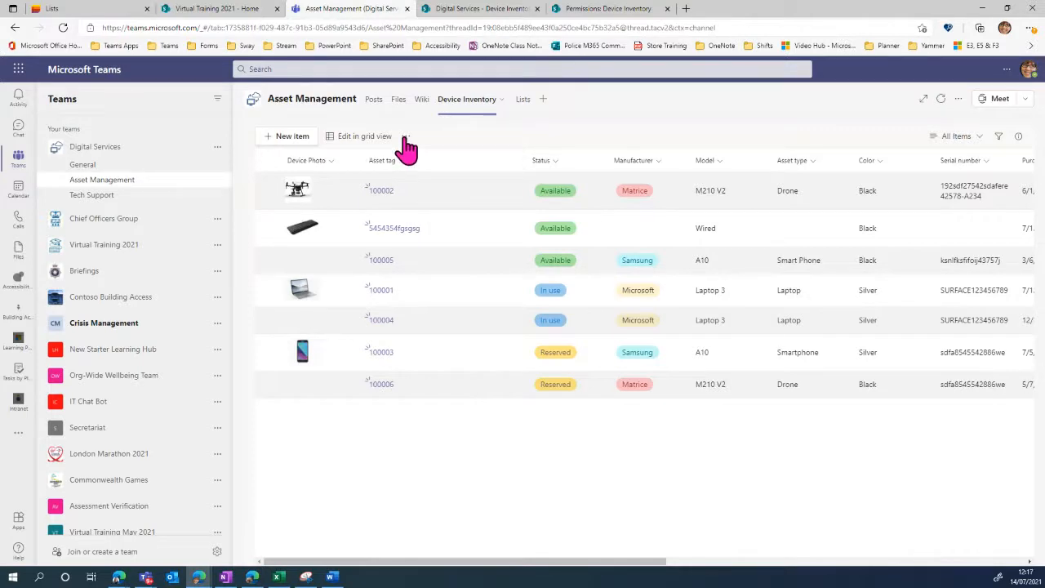
# Open the Device Inventory list in SharePoint and view the available actions for the keyboard item.
pyautogui.click(406, 139)
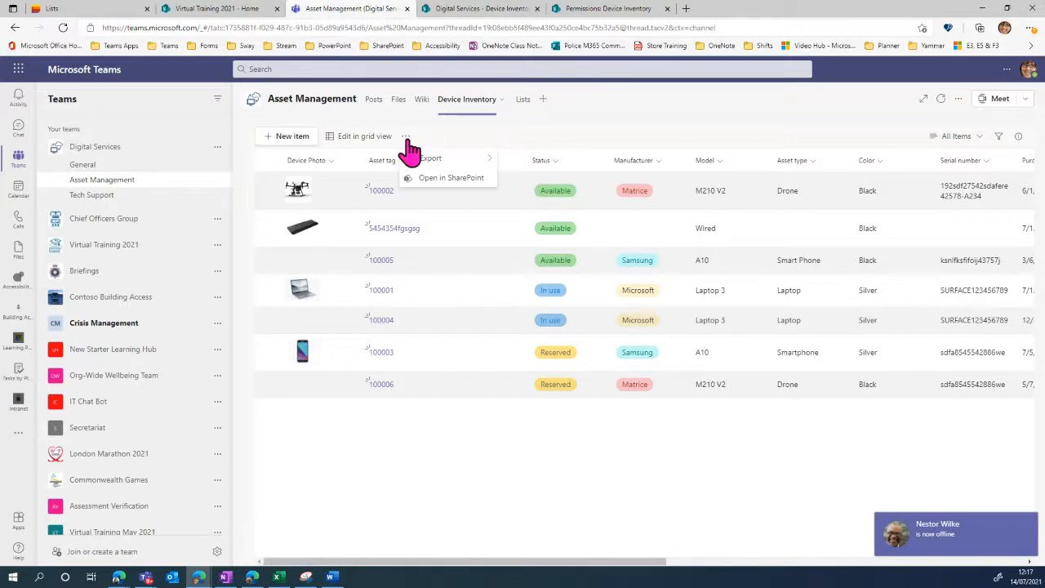
pyautogui.click(431, 192)
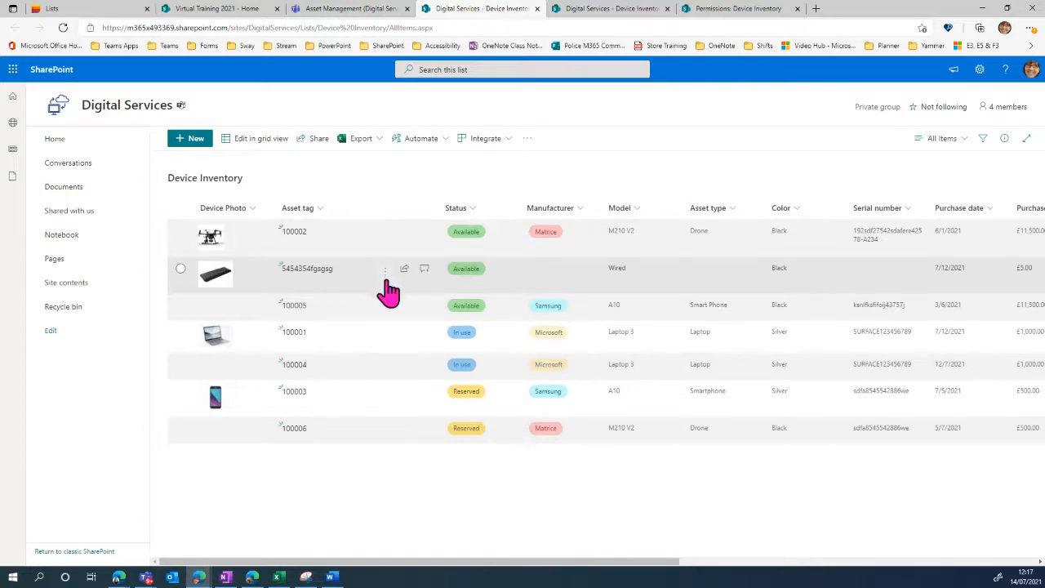
pyautogui.click(385, 270)
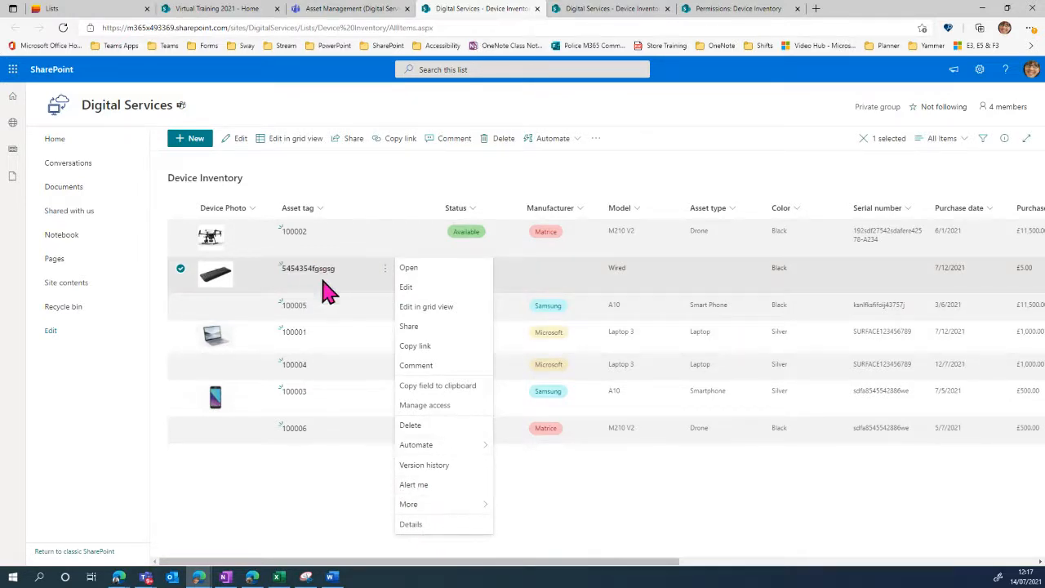
pyautogui.click(413, 484)
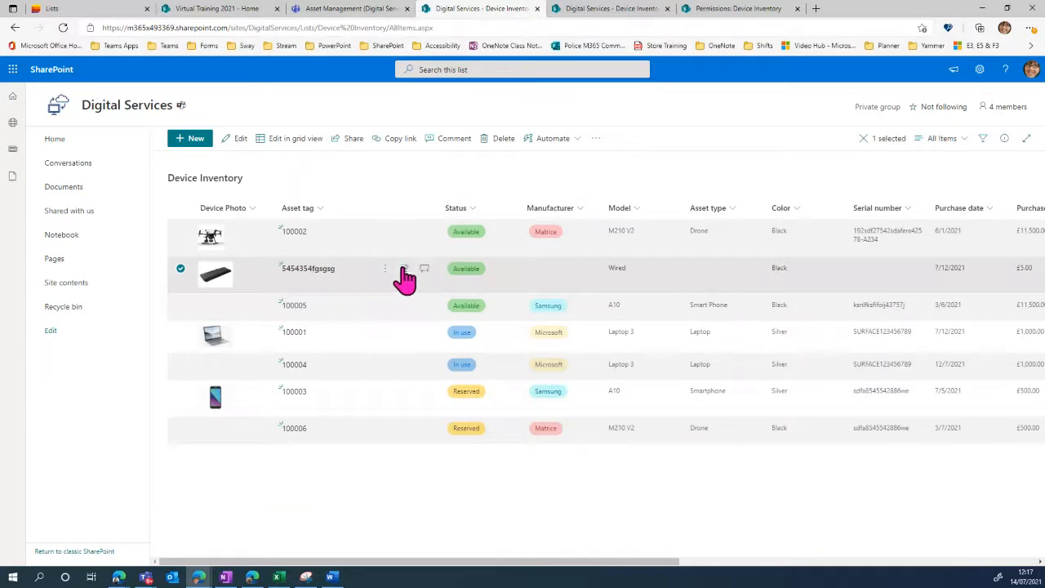
# Look at the site's recycle bin, select a deleted 100004 item to see its restore option, and return to Device Inventory.
pyautogui.click(57, 312)
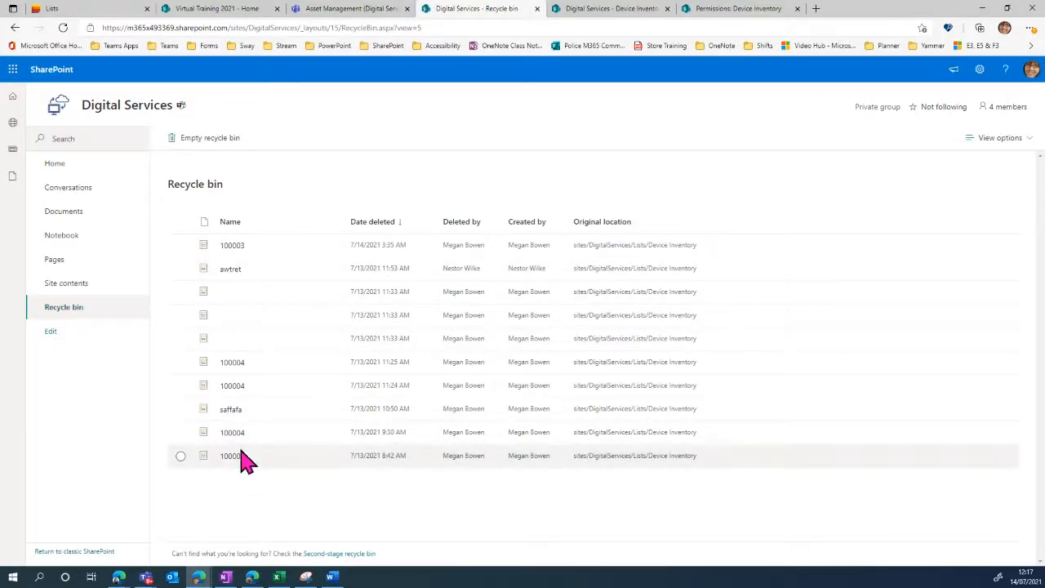
pyautogui.click(180, 385)
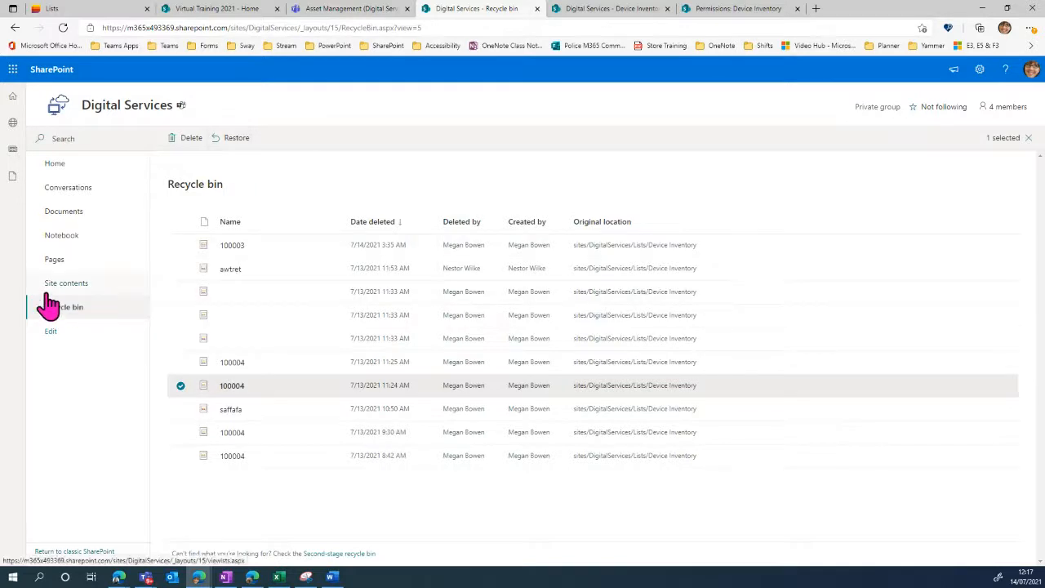
pyautogui.click(15, 27)
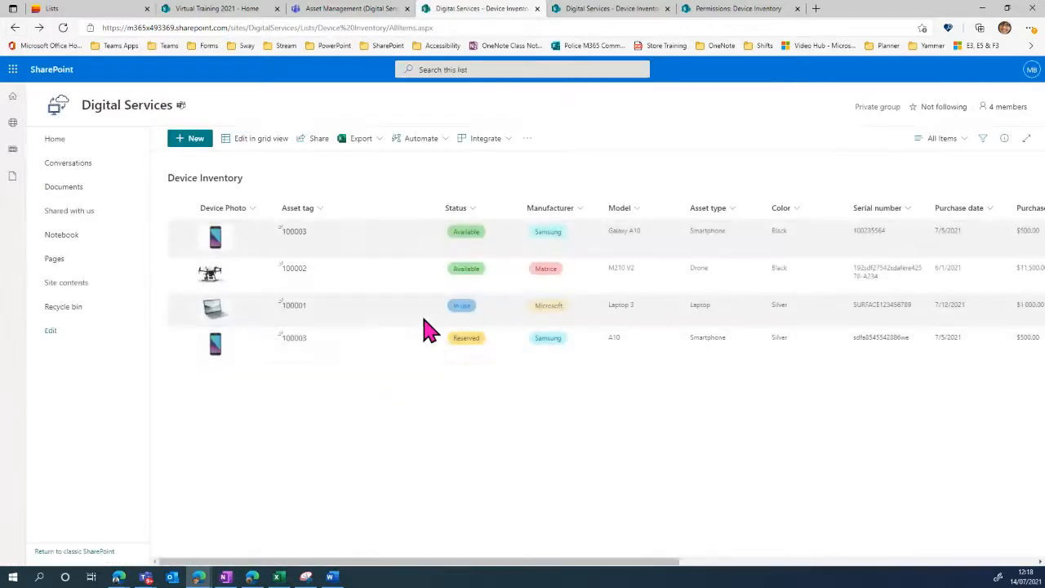
# View the link-sharing options for drone item 100002 and close them without sending.
pyautogui.click(180, 269)
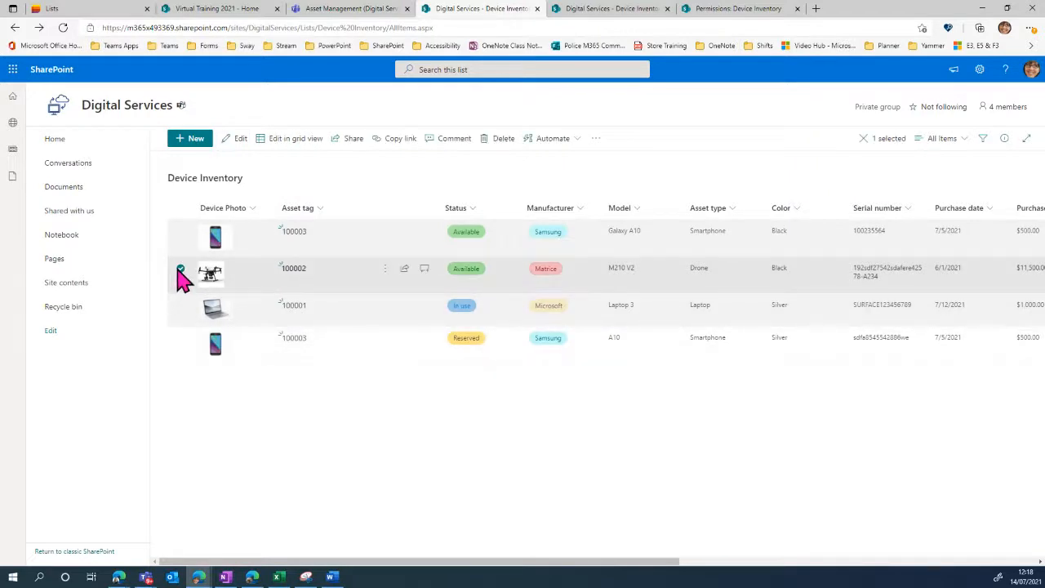
pyautogui.click(403, 272)
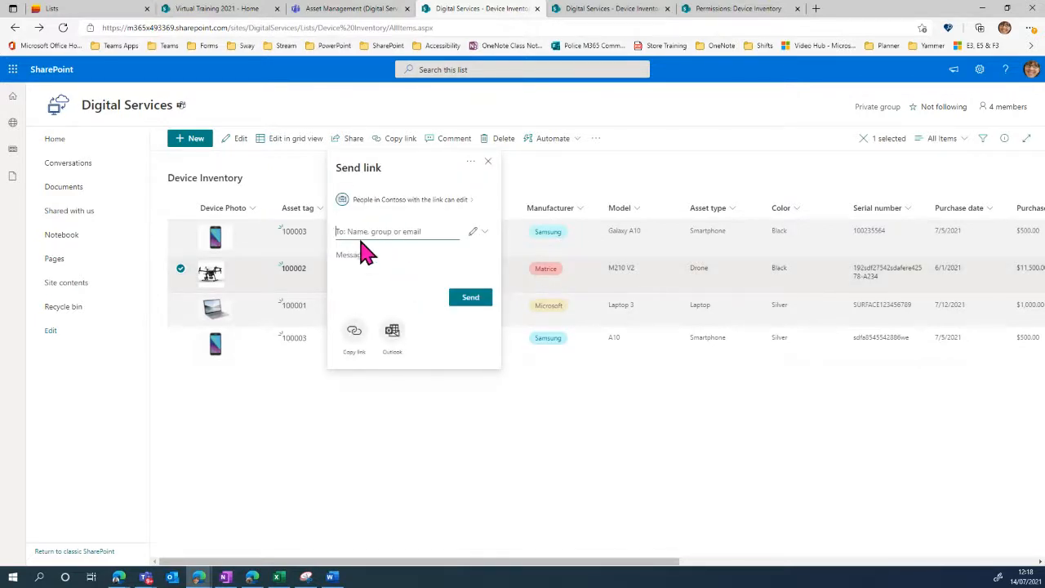
pyautogui.click(488, 165)
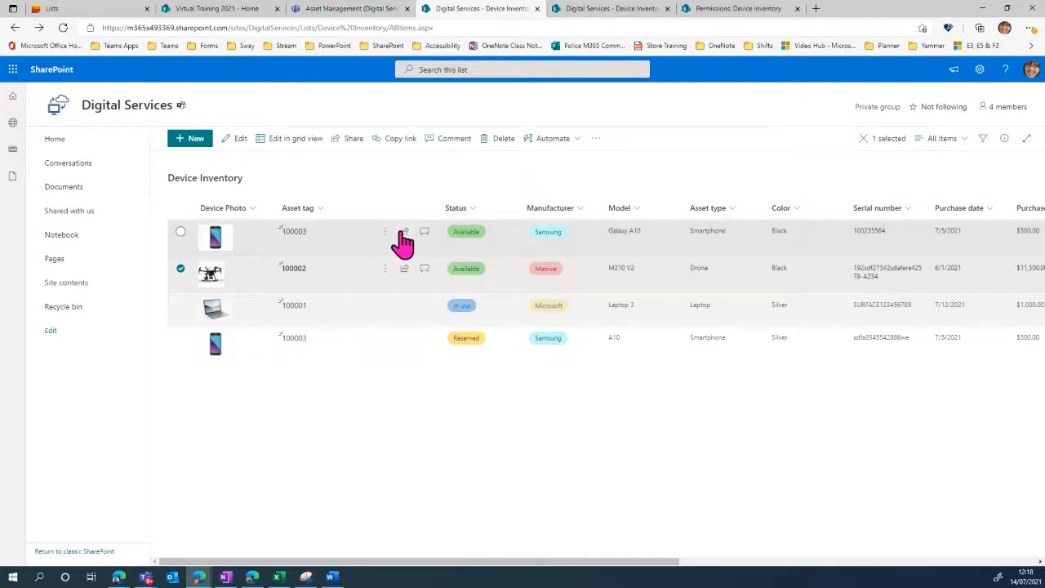
# Check the access management details of the Galaxy A10 item 100003, close them and deselect the item.
pyautogui.click(384, 234)
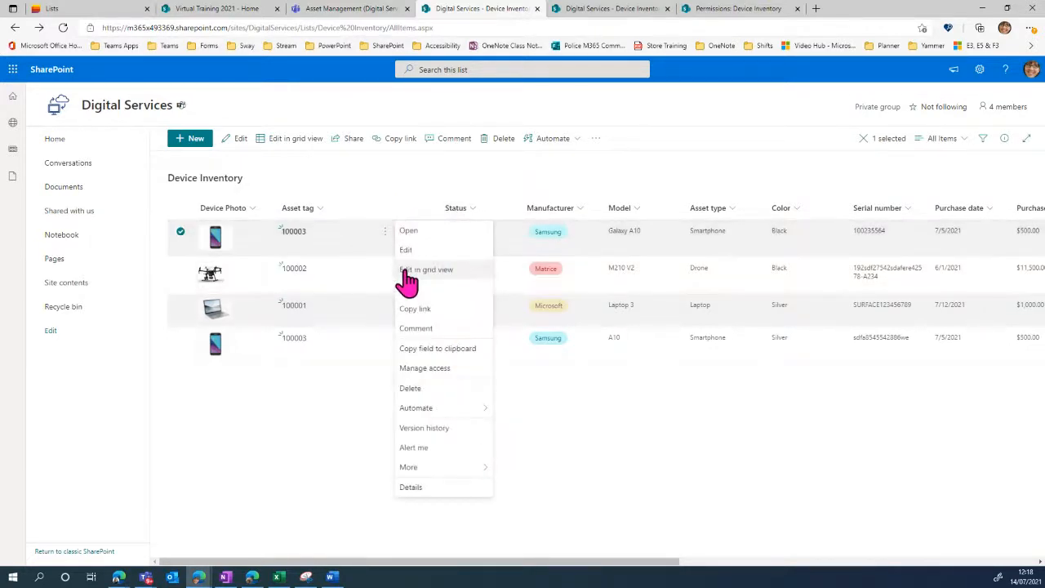
pyautogui.click(421, 369)
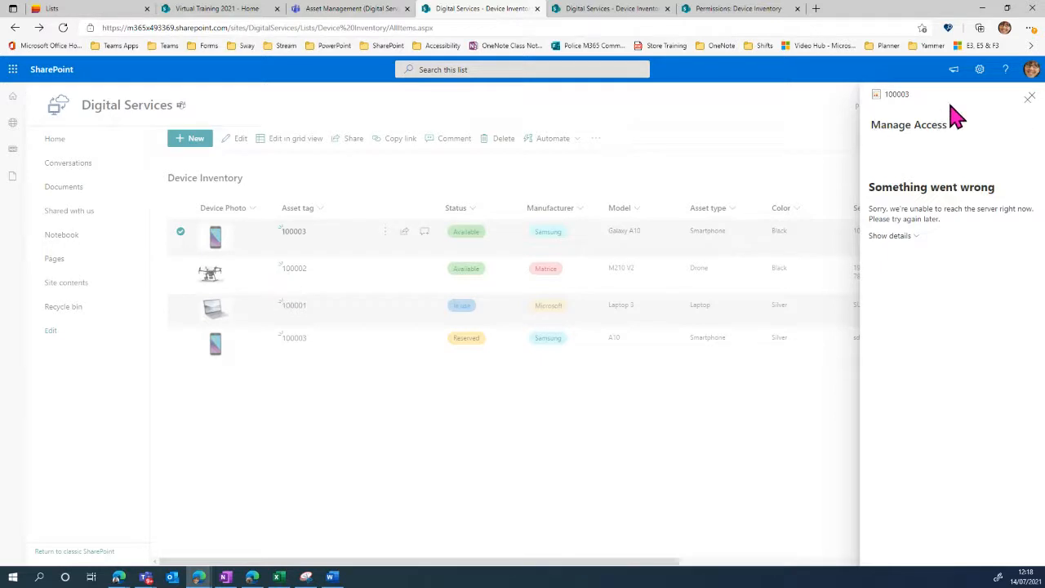
pyautogui.click(1031, 96)
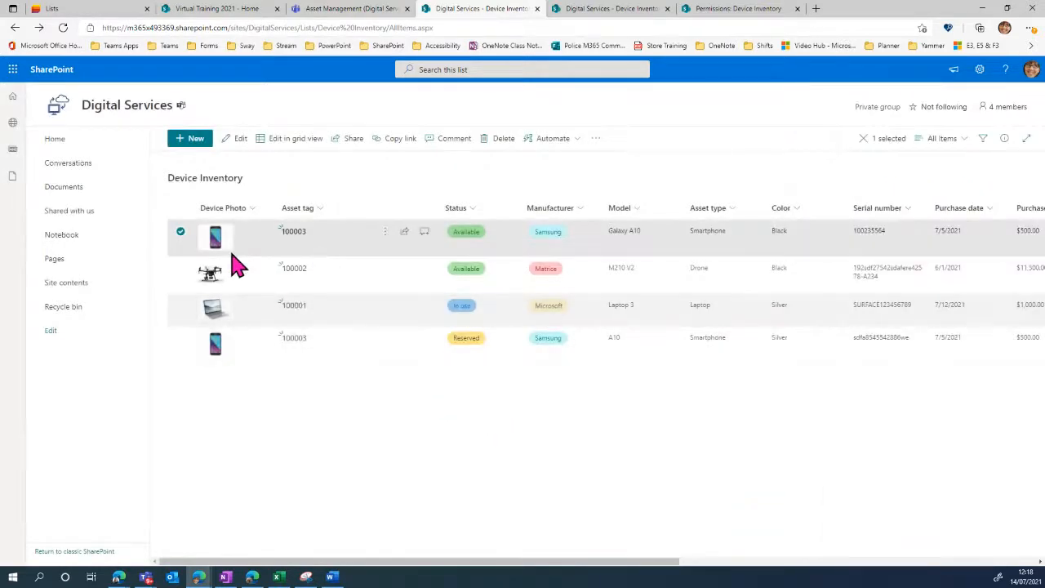
pyautogui.click(180, 233)
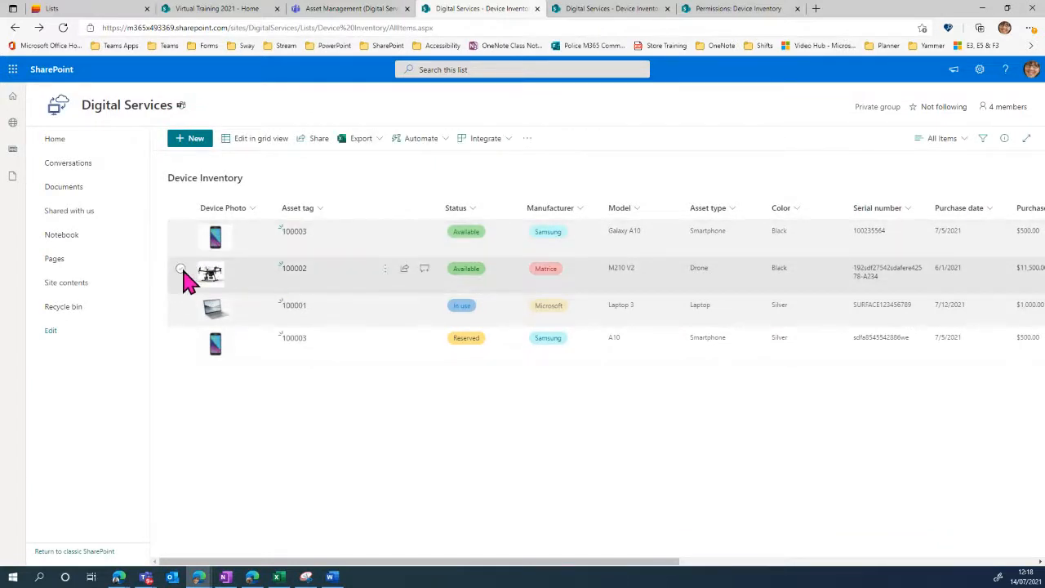
# Share drone item 100002 with a colleague by sending an organisation-wide edit link.
pyautogui.click(181, 269)
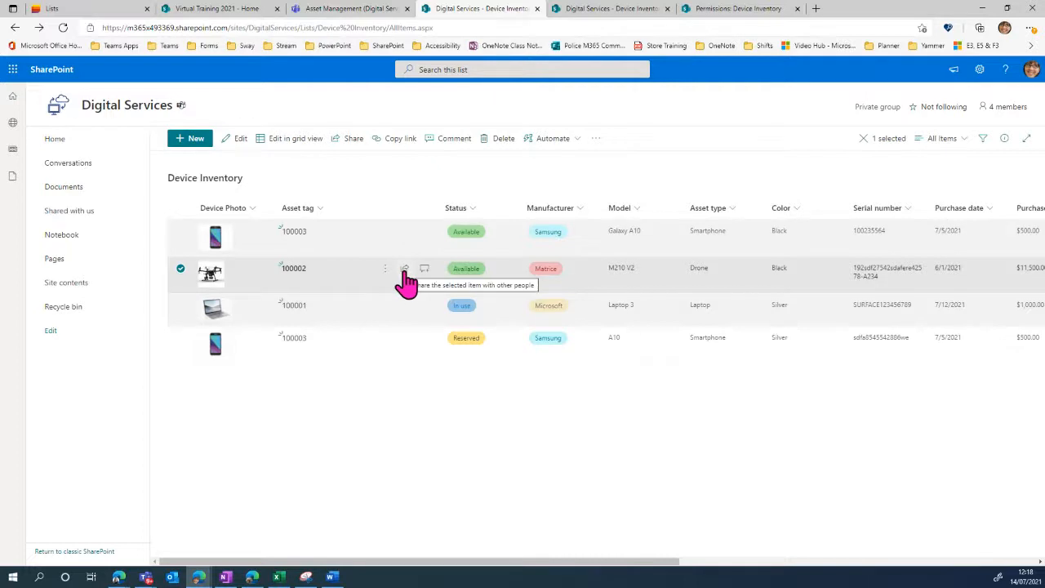
pyautogui.click(404, 270)
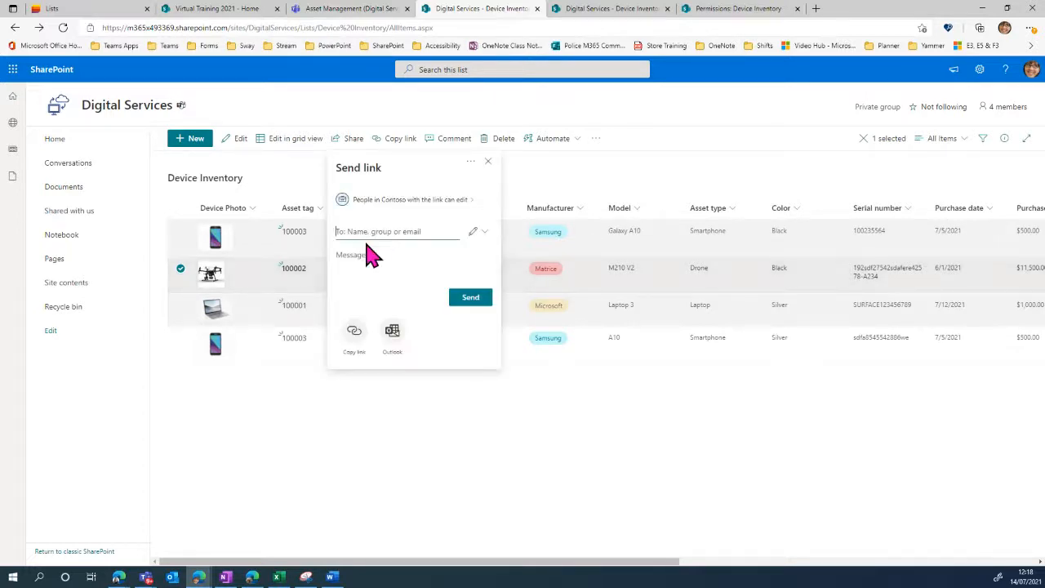
pyautogui.write('patti')
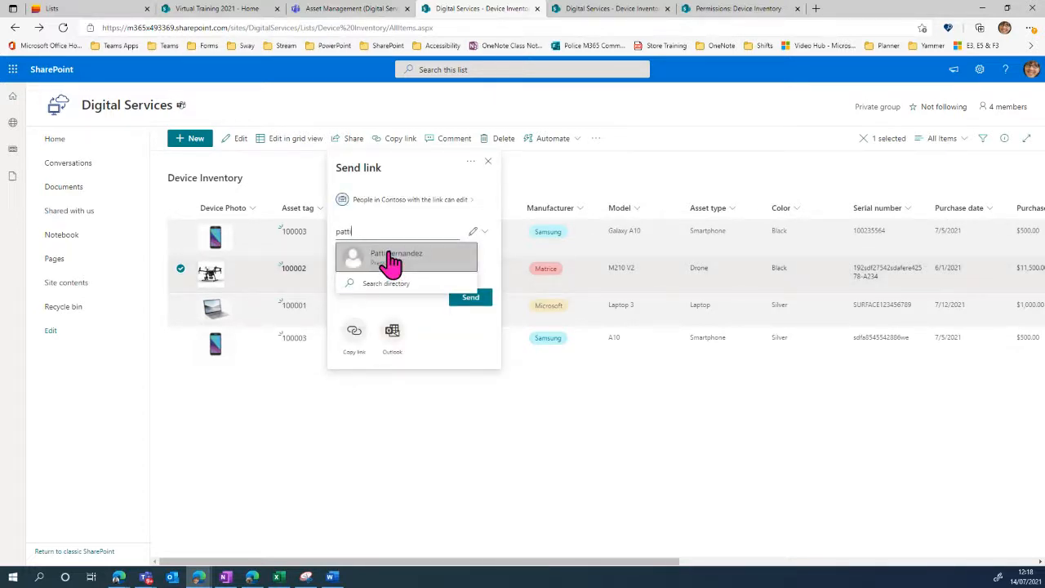
pyautogui.click(390, 263)
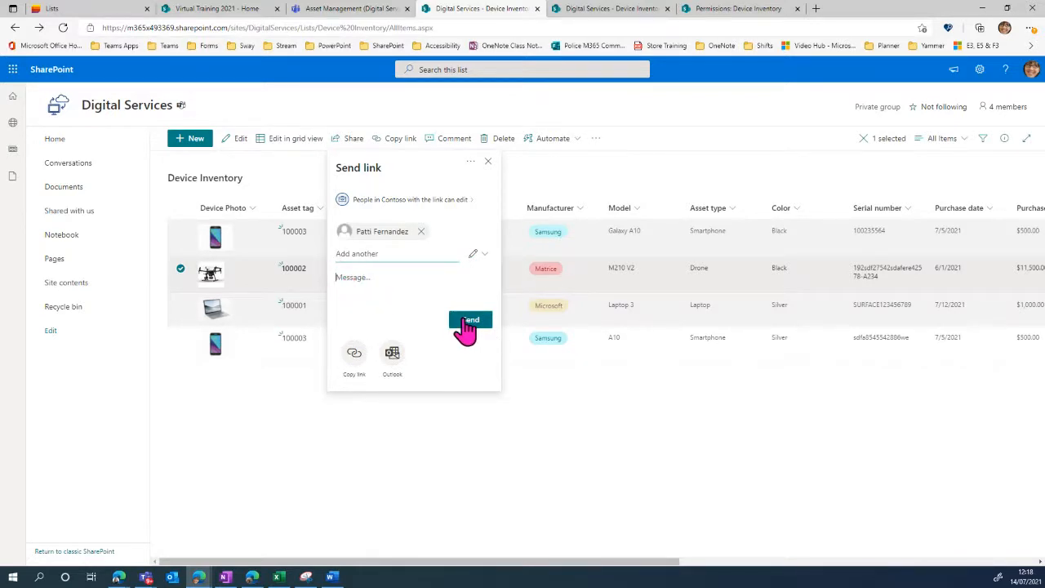
pyautogui.click(467, 322)
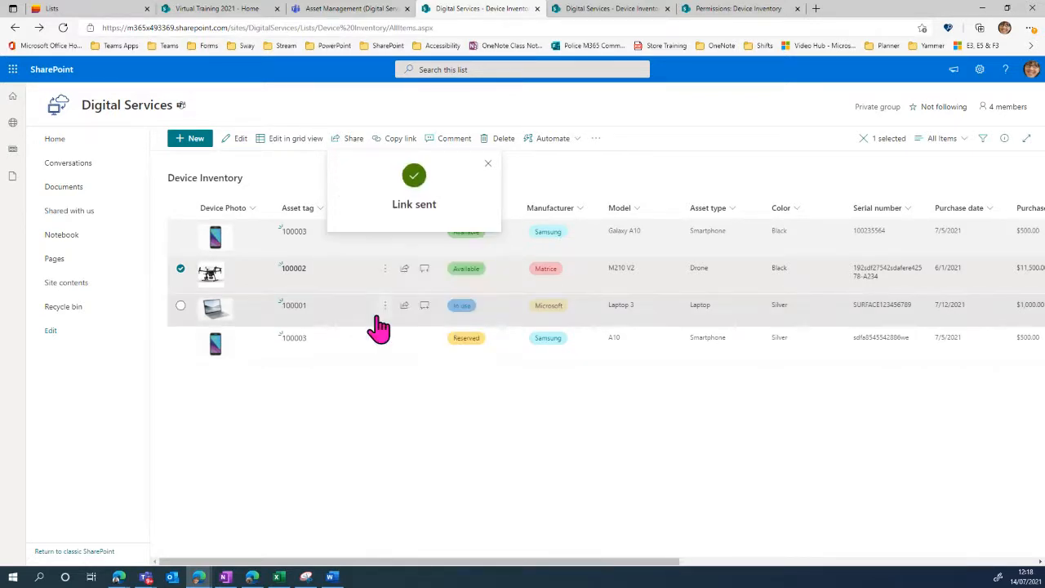
pyautogui.click(488, 167)
# Review who the sharing link for drone item 100002 was sent to and delete that link from the item's access settings.
pyautogui.click(384, 269)
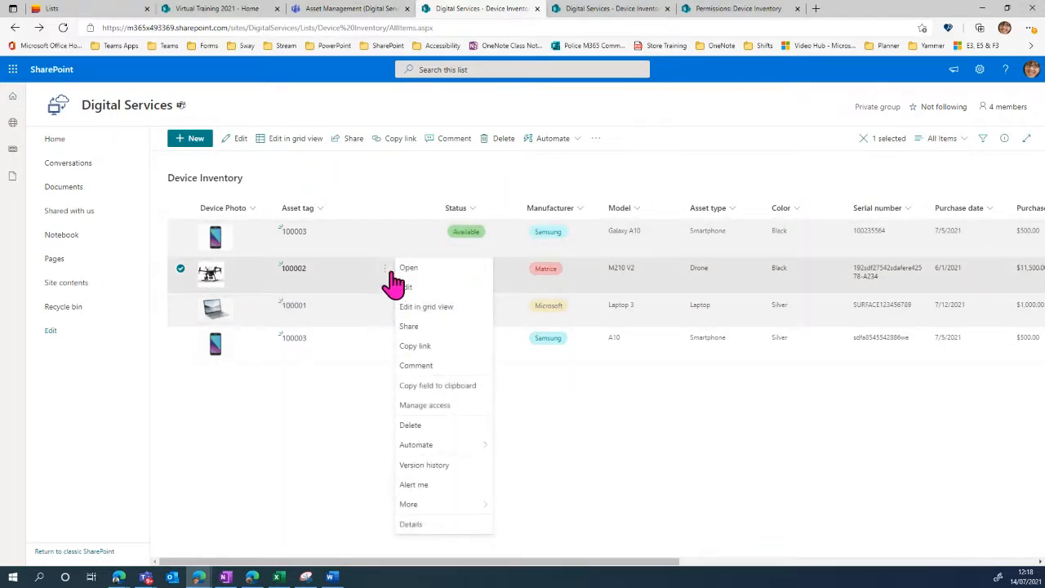
pyautogui.click(413, 406)
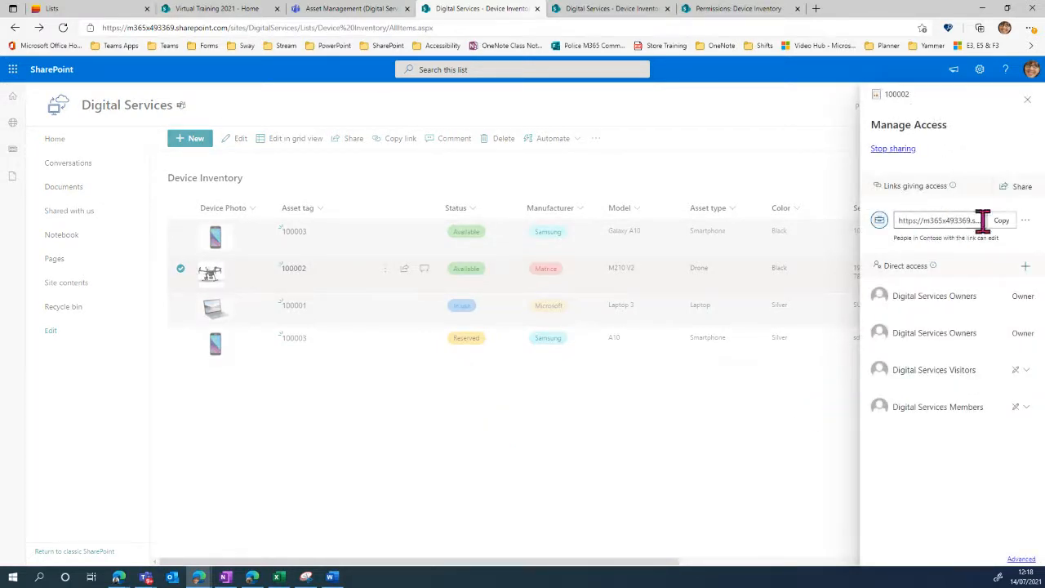
pyautogui.click(1026, 222)
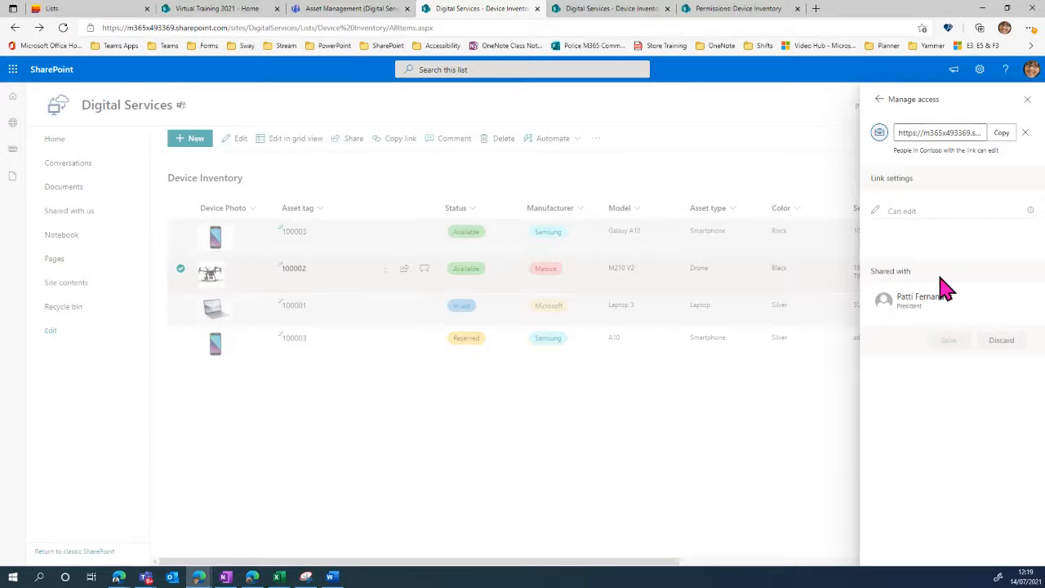
pyautogui.click(1026, 135)
pyautogui.click(535, 347)
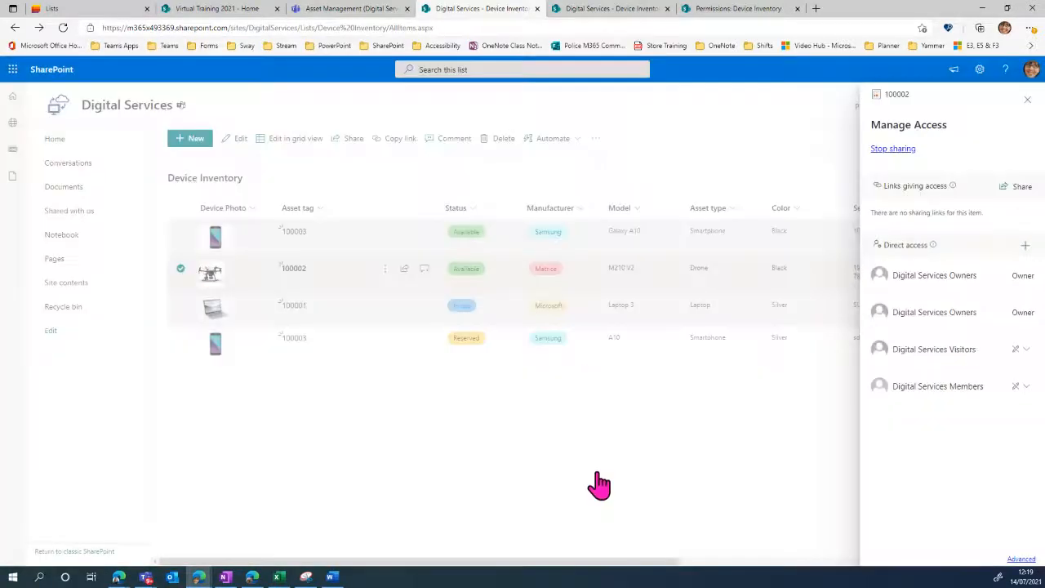
pyautogui.click(1027, 98)
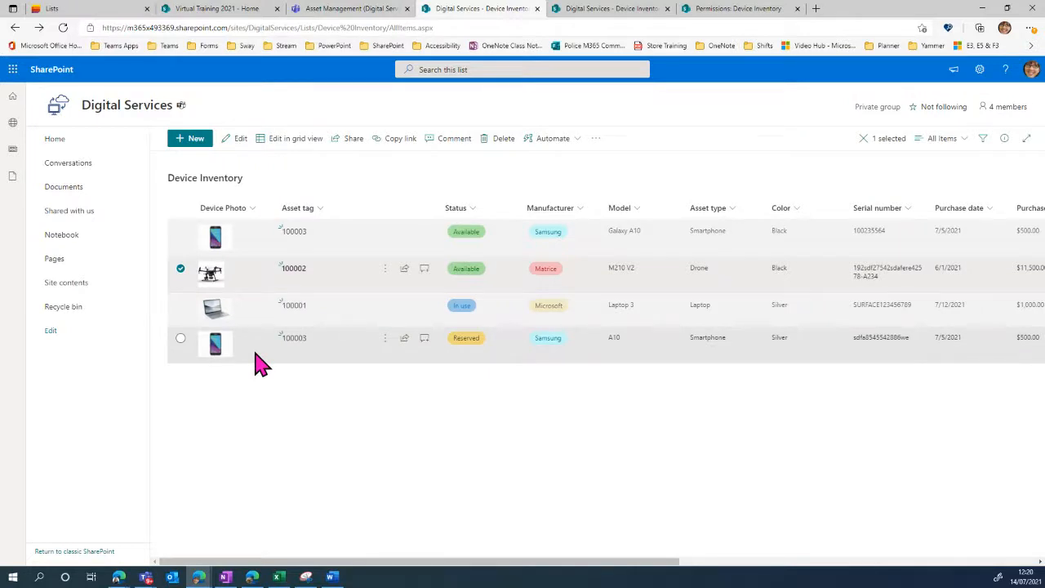
# Switch to Microsoft Teams and view the owners and members of the Digital Services team.
pyautogui.click(351, 16)
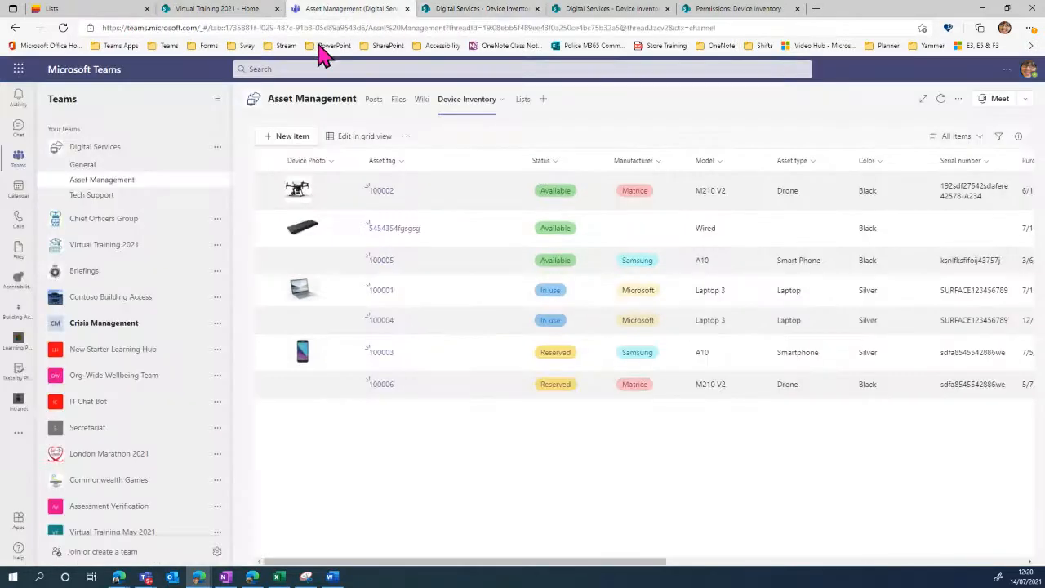
pyautogui.click(217, 147)
pyautogui.click(233, 198)
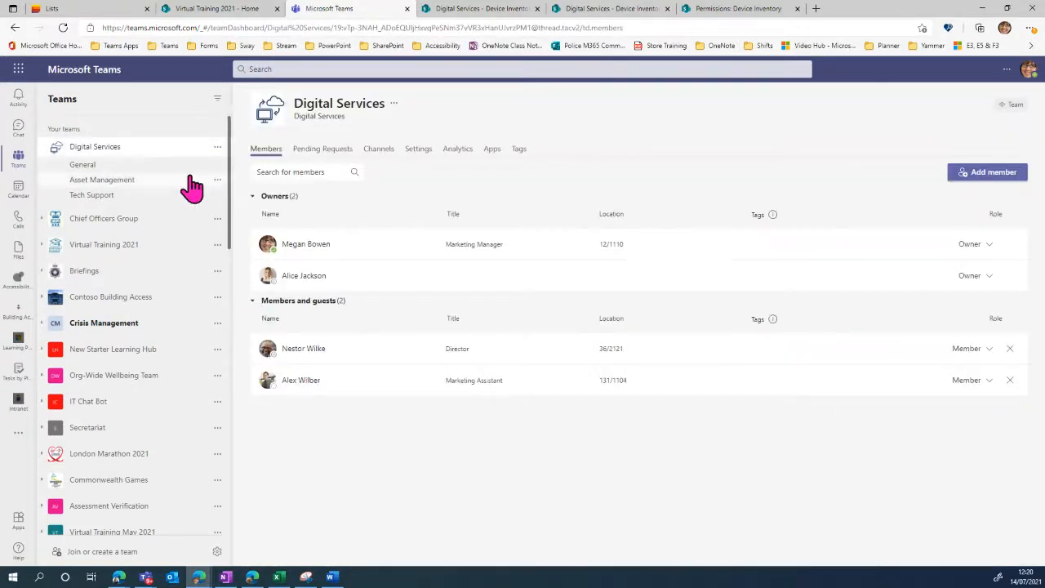
# Switch to SharePoint and open the unique permissions of the Device Inventory list from the site's advanced permissions settings.
pyautogui.click(493, 10)
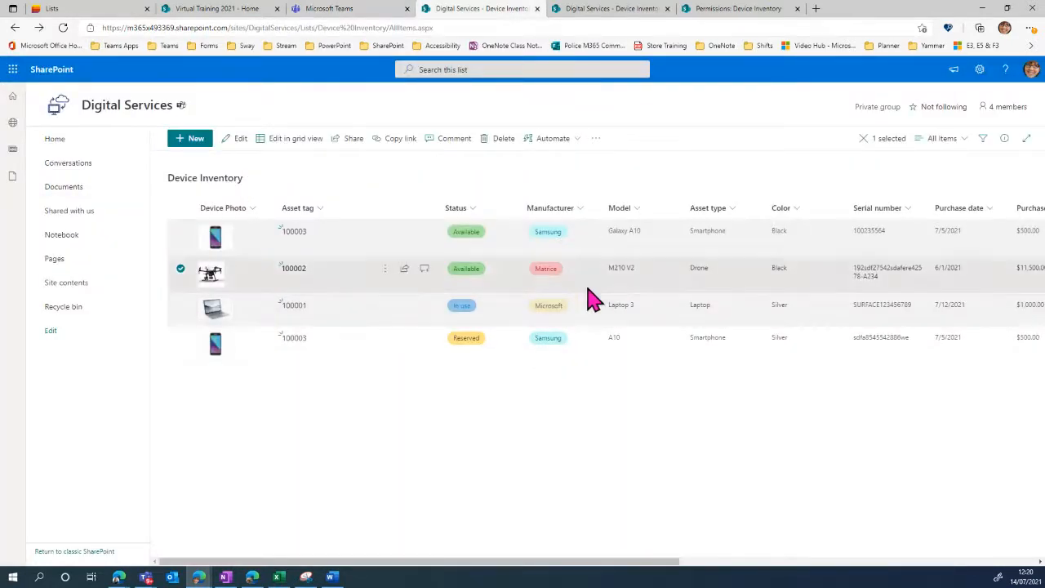
pyautogui.click(979, 71)
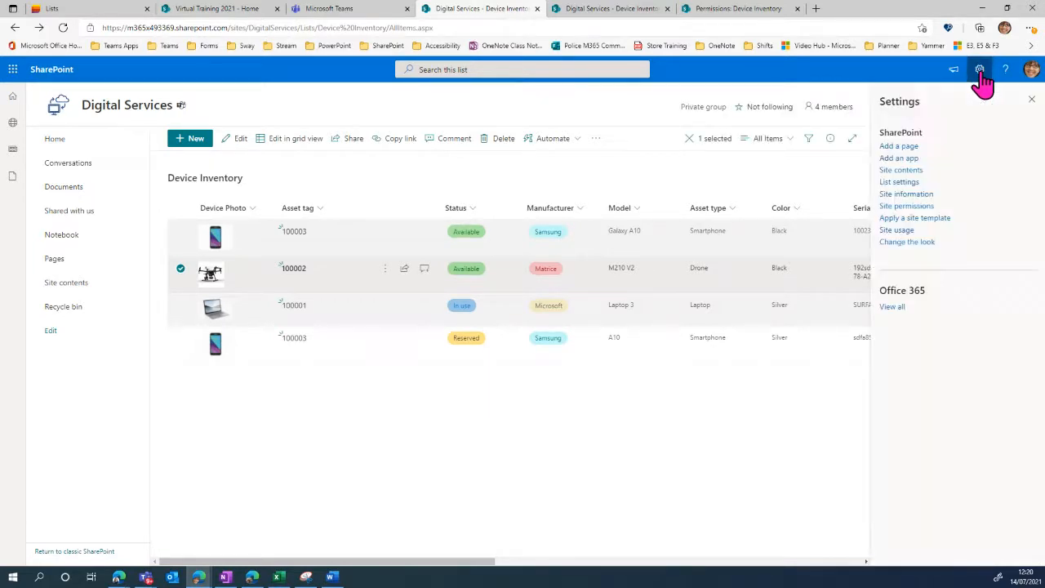
pyautogui.click(908, 209)
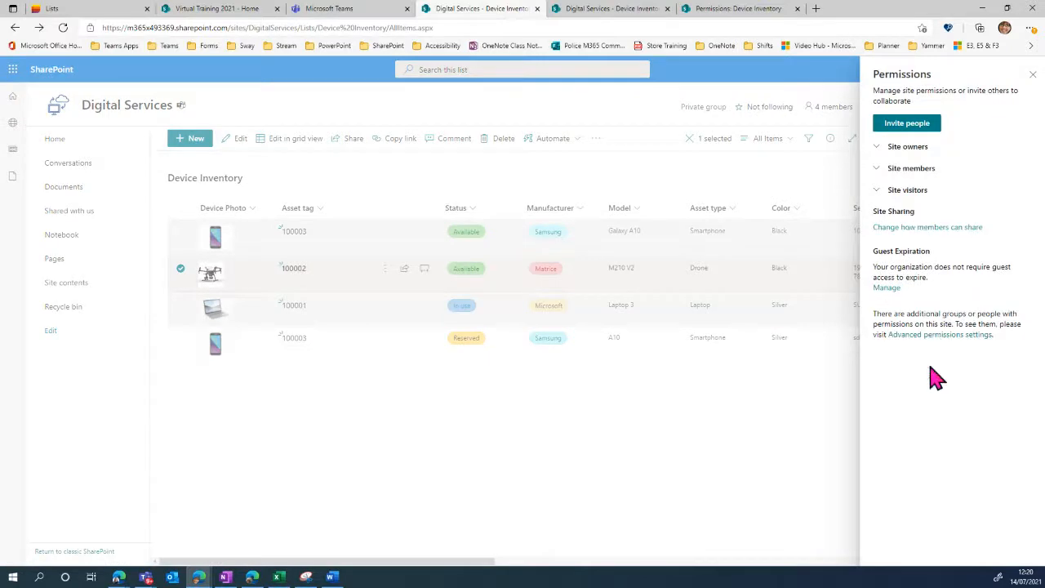
pyautogui.click(911, 338)
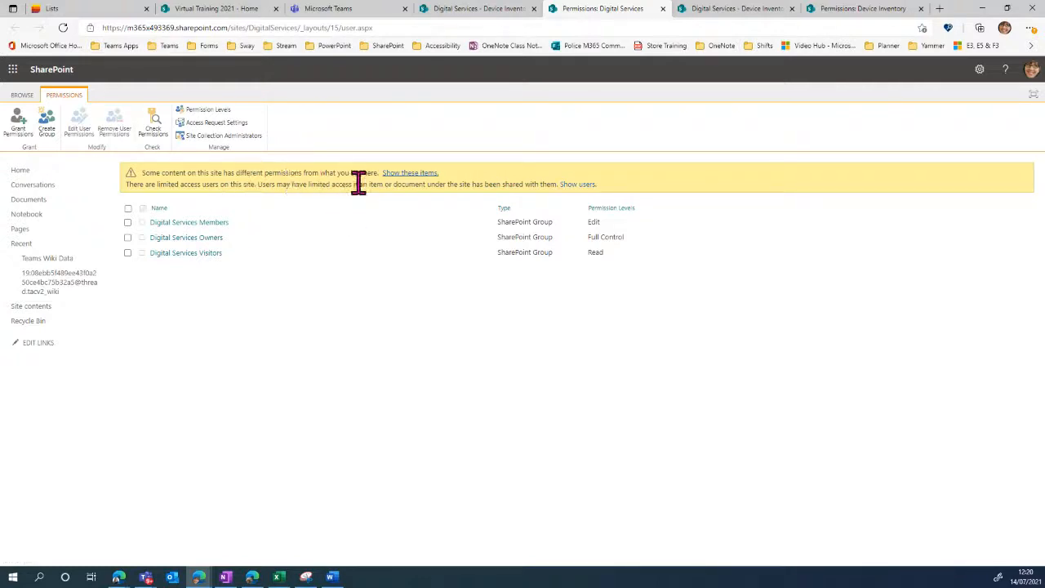
pyautogui.click(404, 174)
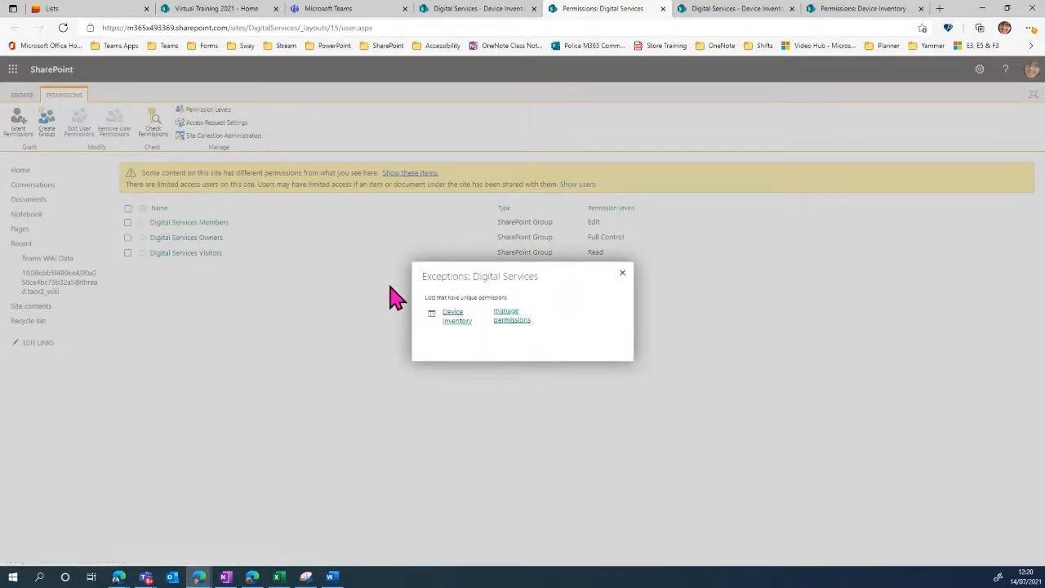
pyautogui.click(504, 318)
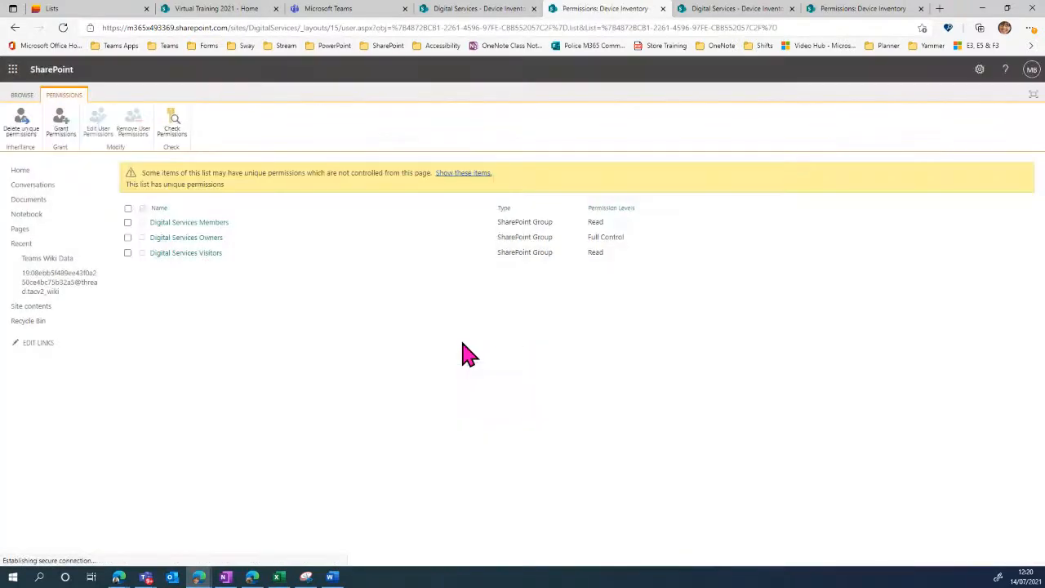
# Set the Digital Services Members group's permission level on the Device Inventory list to Edit.
pyautogui.click(129, 222)
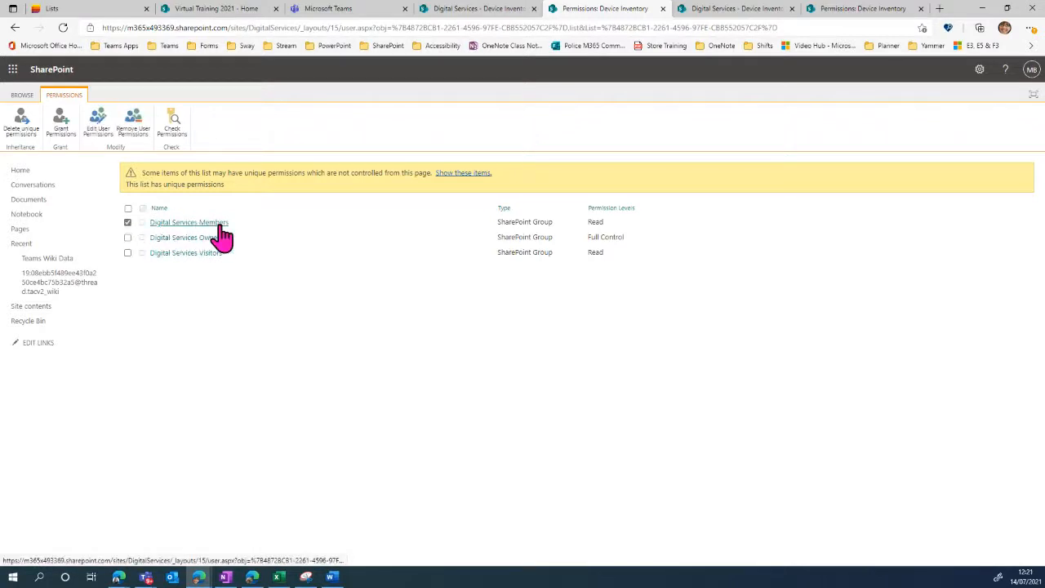
pyautogui.click(98, 132)
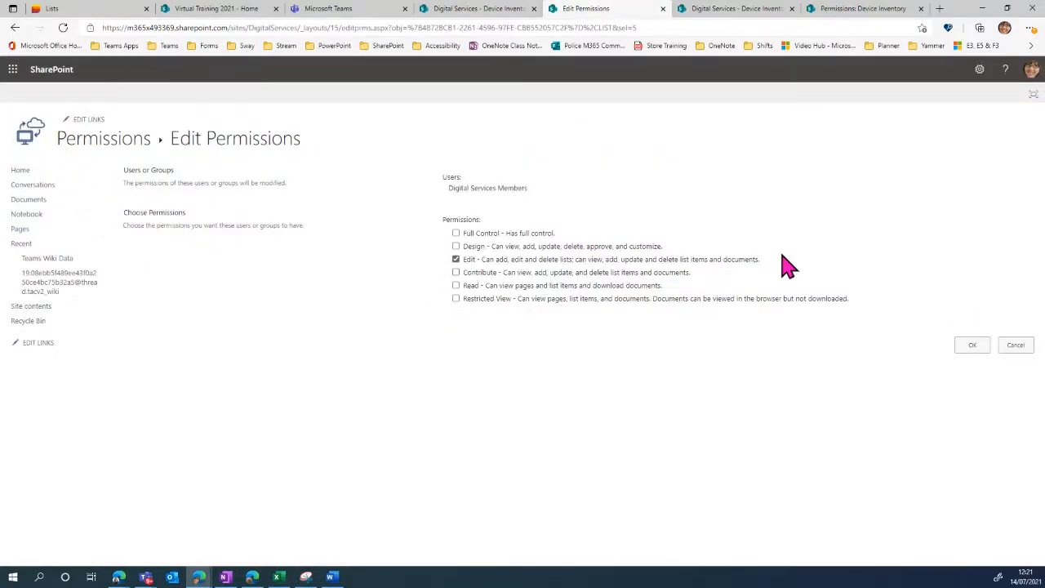
pyautogui.click(969, 348)
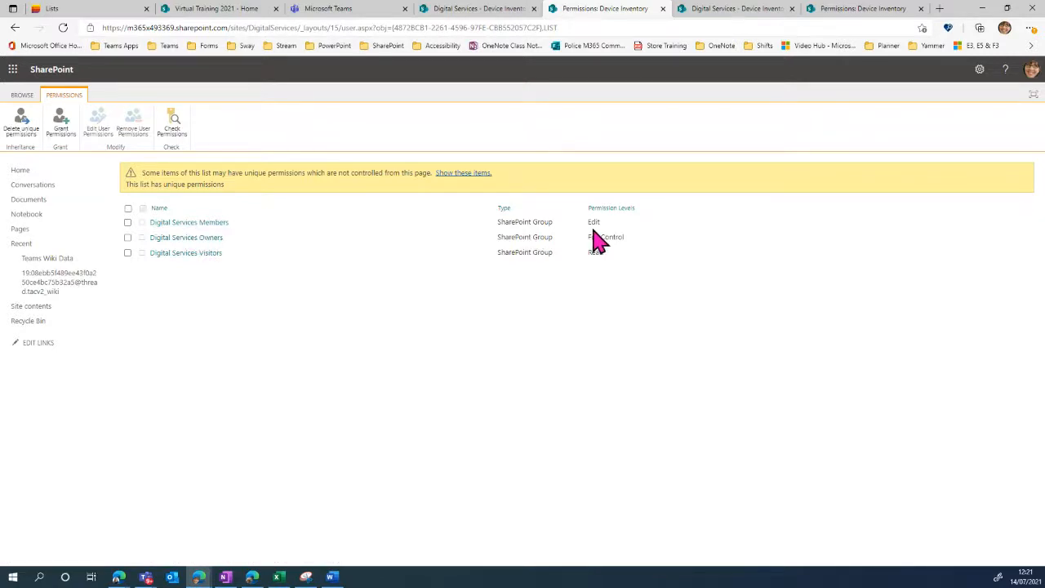
# Set the Digital Services Members group's permission level on the Device Inventory list to Read and return to the list.
pyautogui.click(127, 222)
pyautogui.click(97, 123)
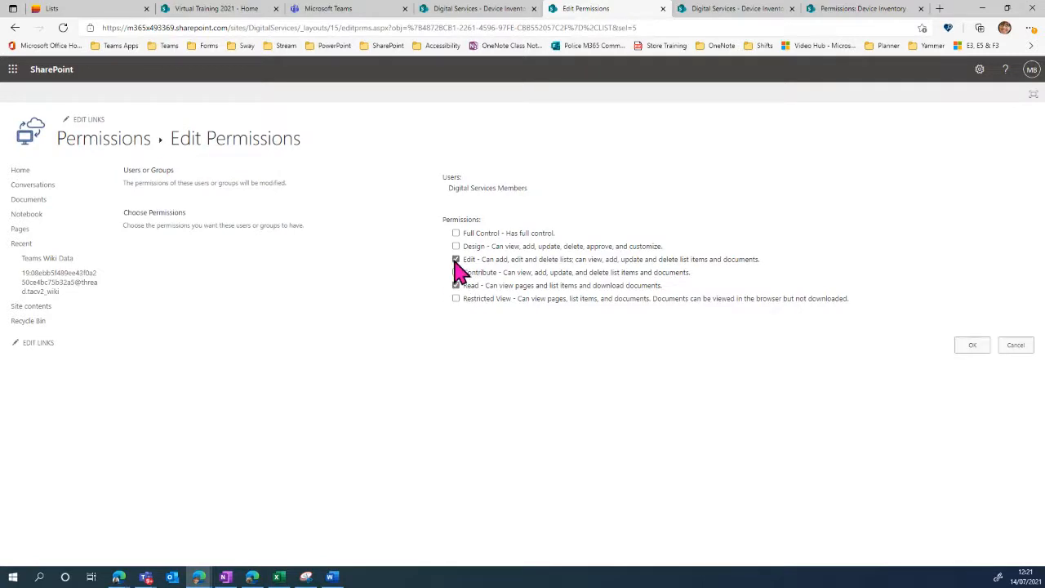
pyautogui.click(973, 349)
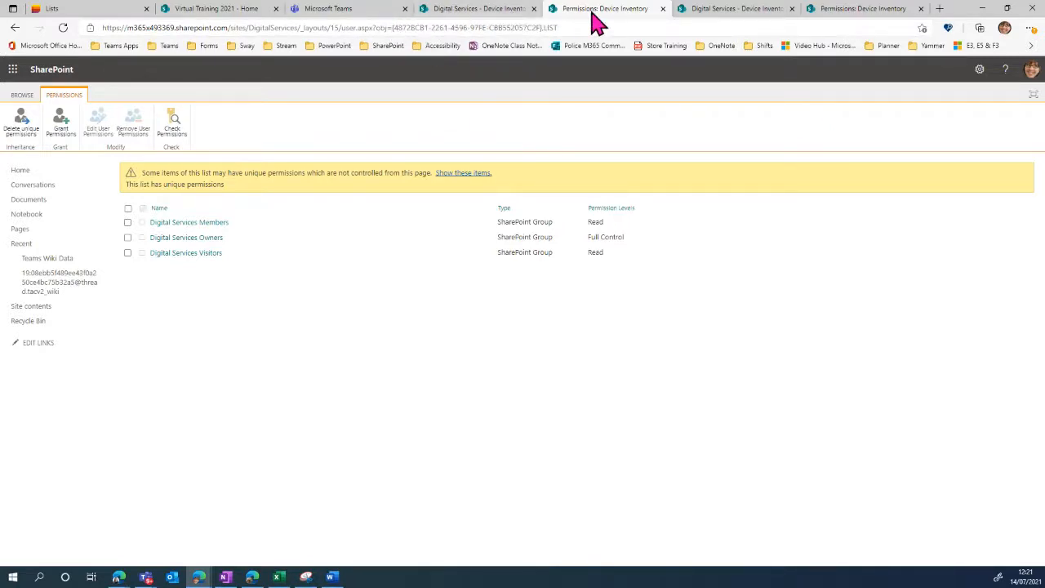
pyautogui.click(662, 10)
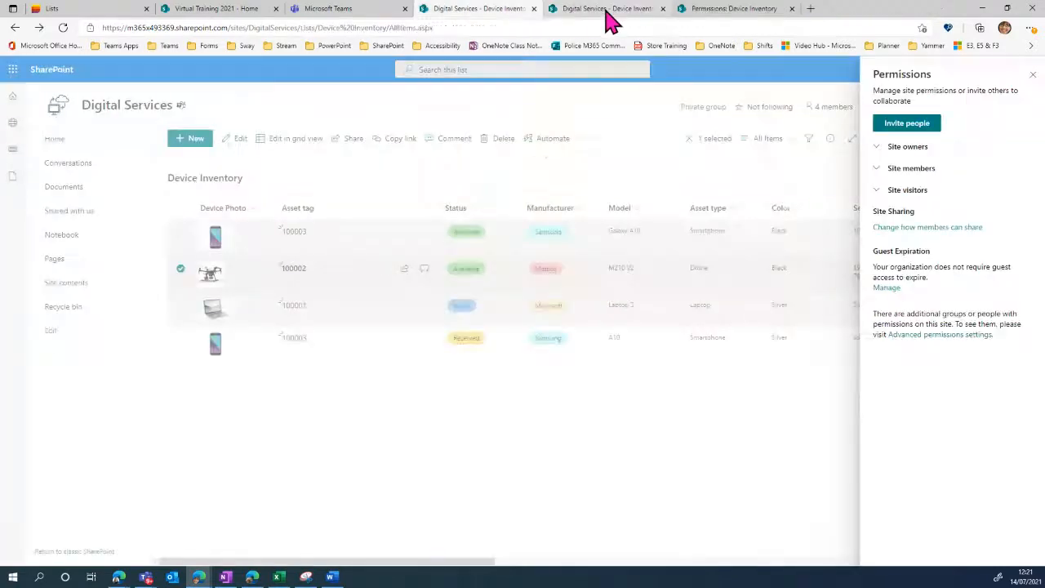
pyautogui.click(1031, 92)
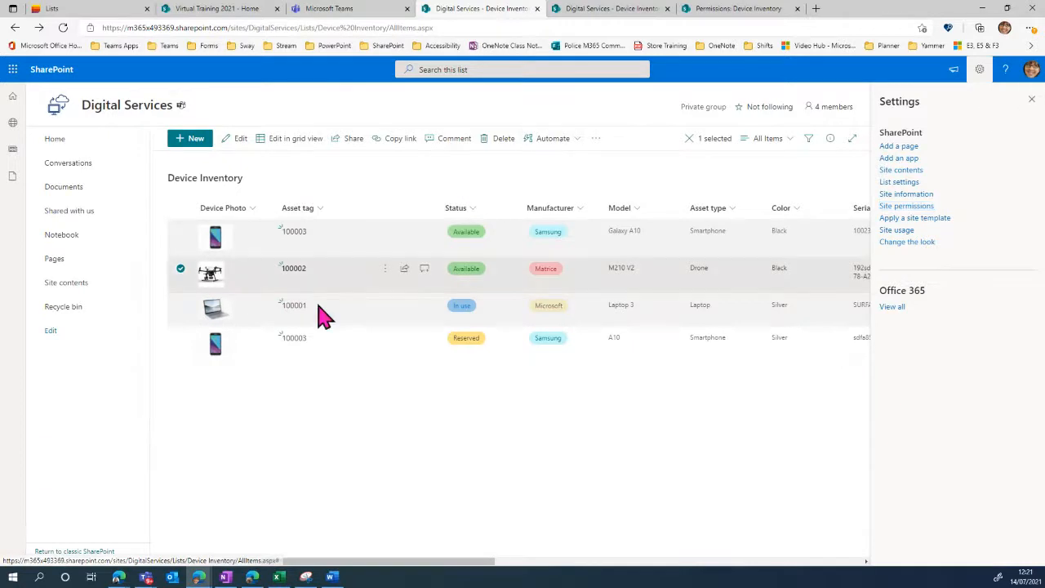
# Review the version history of drone item 100002, checking the field changes recorded in each version, and close the side pane.
pyautogui.click(384, 271)
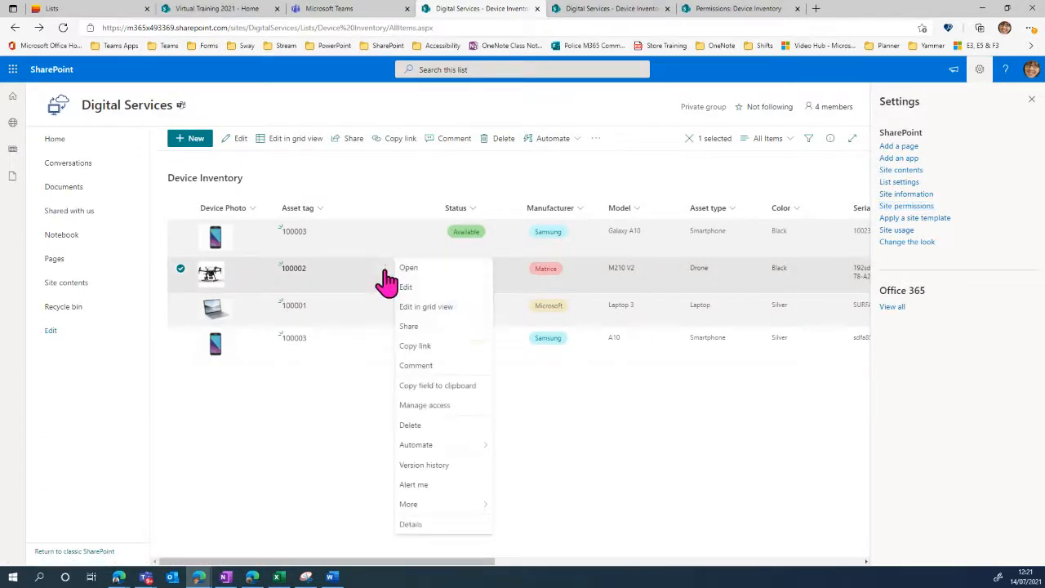
pyautogui.click(422, 465)
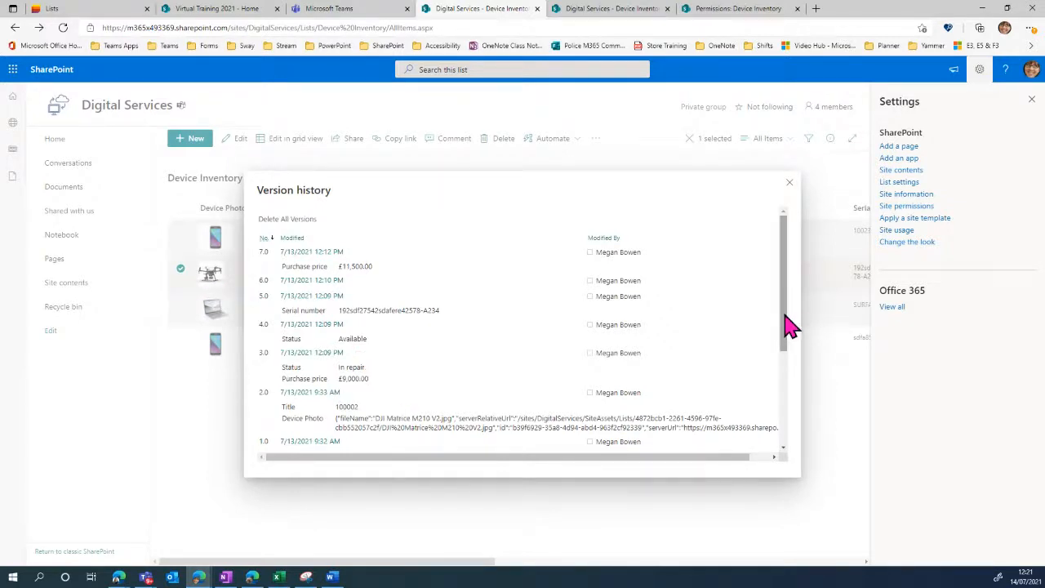
pyautogui.scroll(-1, 788, 335)
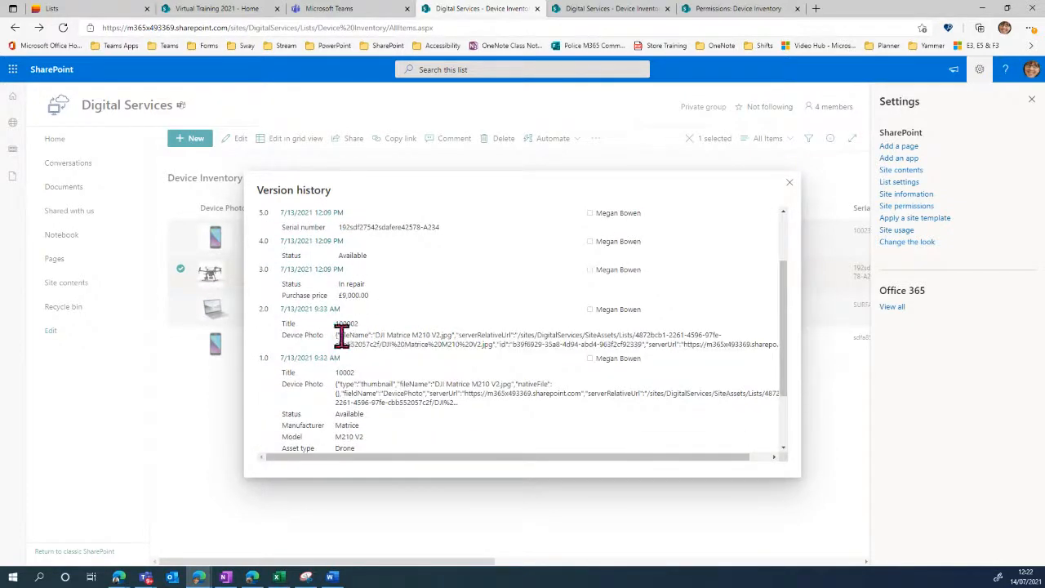
pyautogui.moveTo(341, 335); pyautogui.dragTo(776, 356)
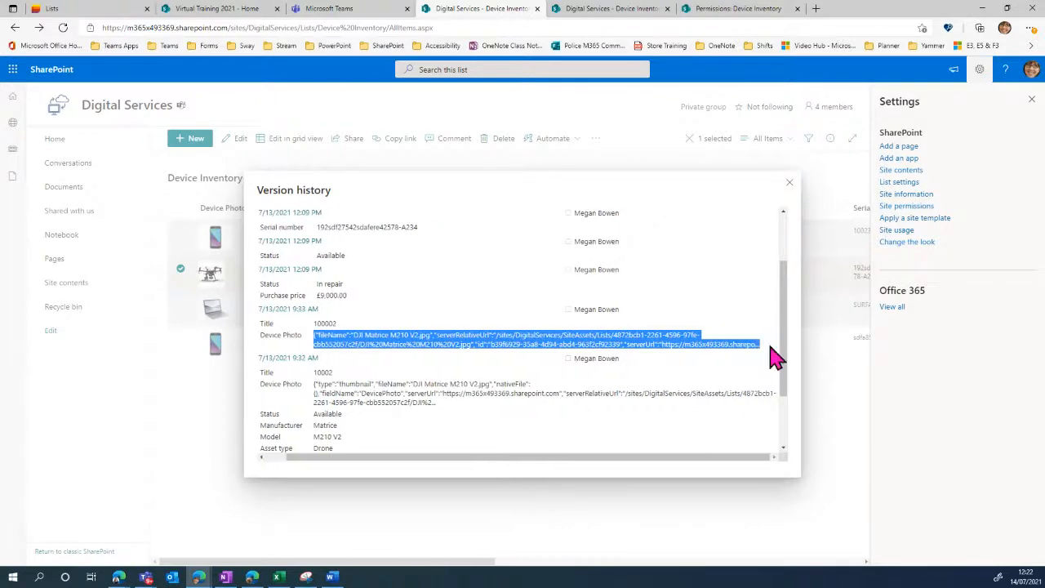
pyautogui.moveTo(572, 457); pyautogui.dragTo(424, 457)
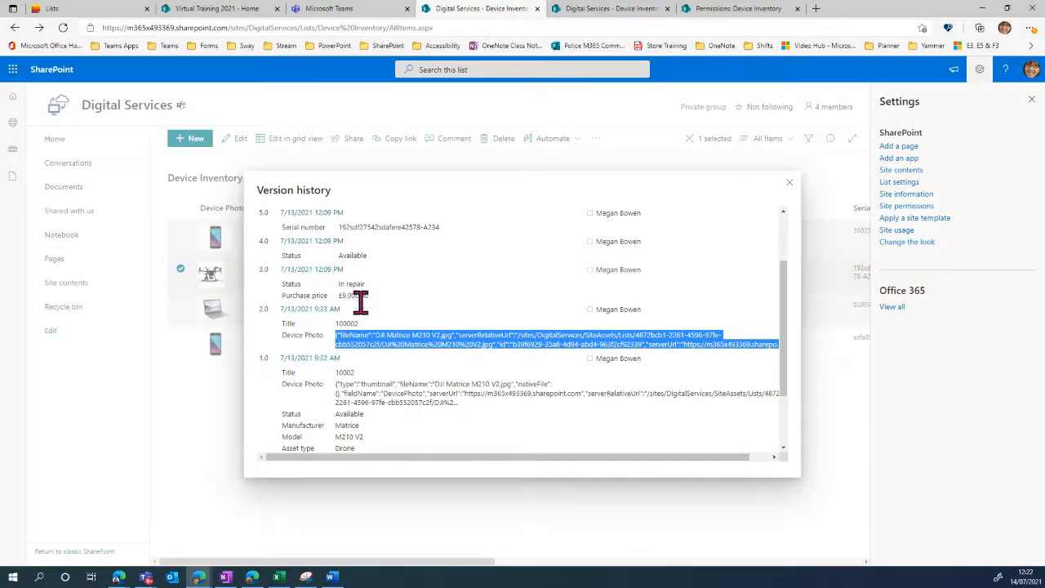
pyautogui.scroll(-1, 400, 420)
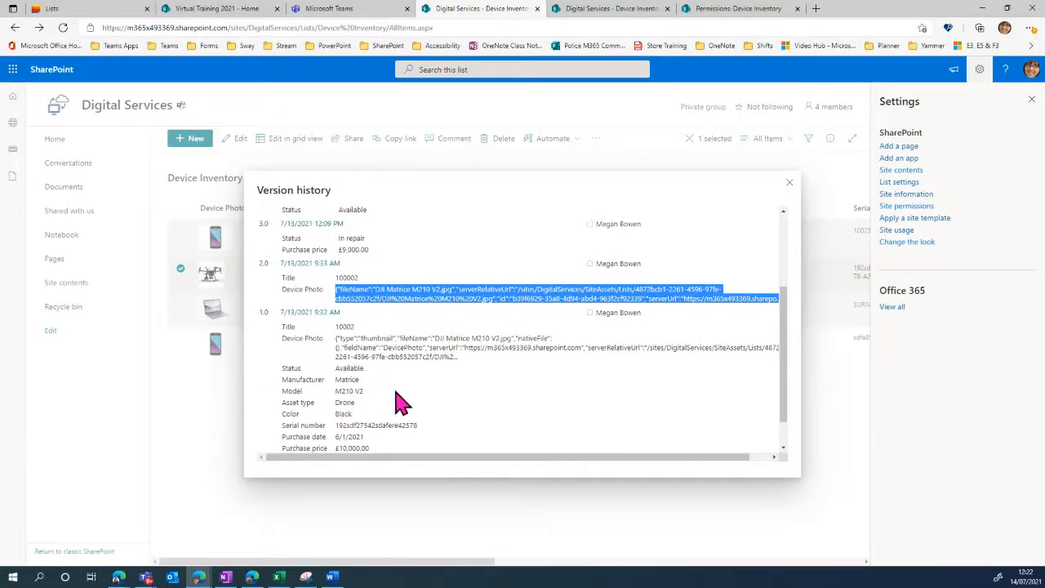
pyautogui.scroll(1, 396, 392)
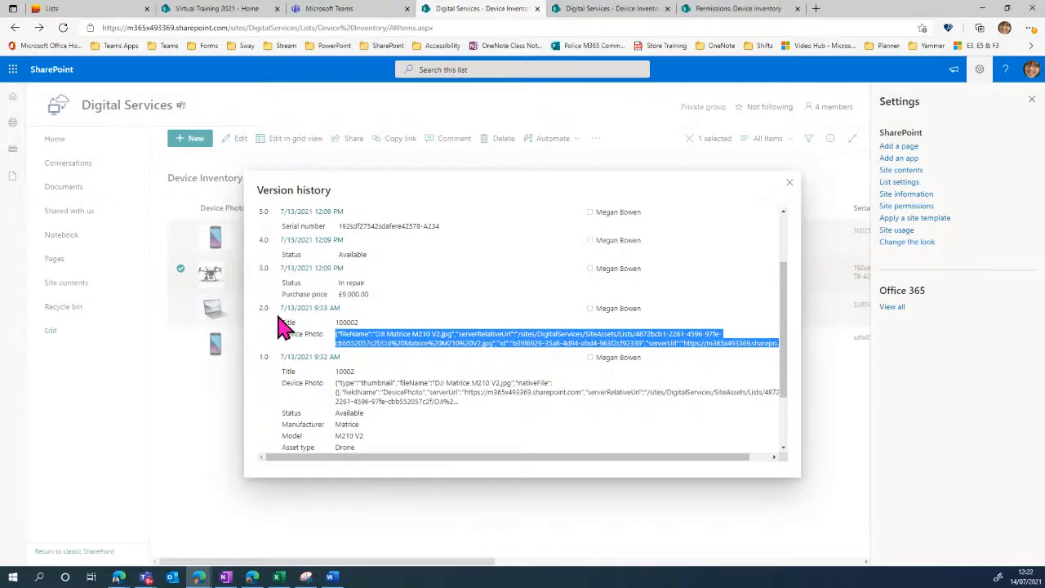
pyautogui.moveTo(303, 324)
pyautogui.scroll(1, 359, 327)
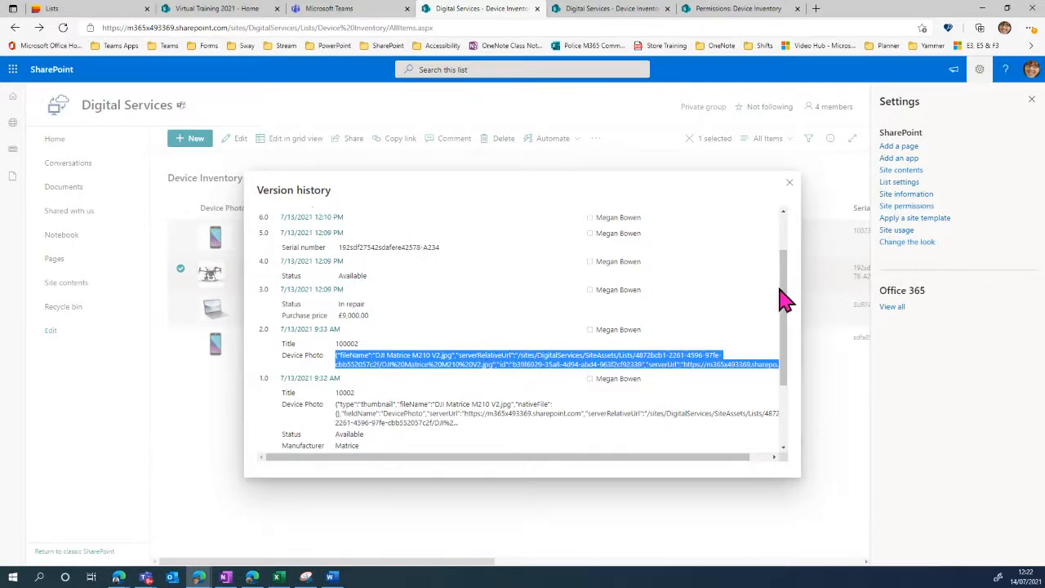
pyautogui.moveTo(786, 352); pyautogui.dragTo(788, 319)
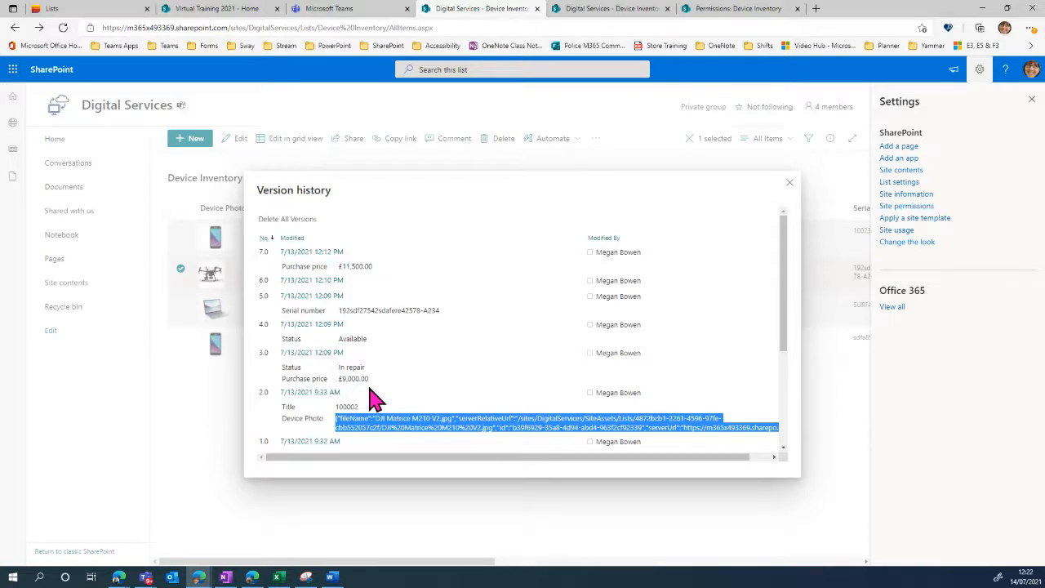
pyautogui.click(787, 183)
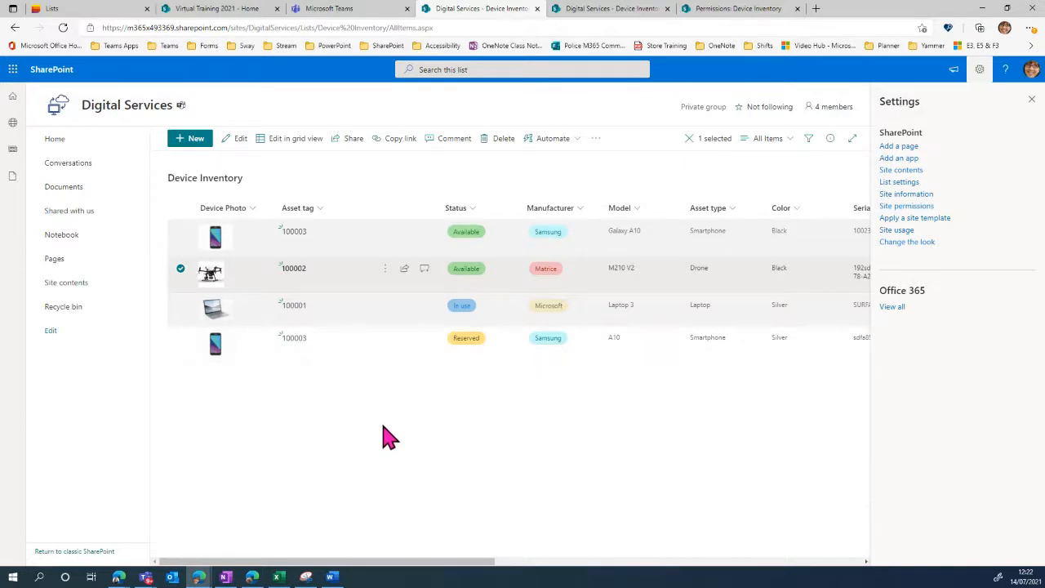
pyautogui.click(1031, 98)
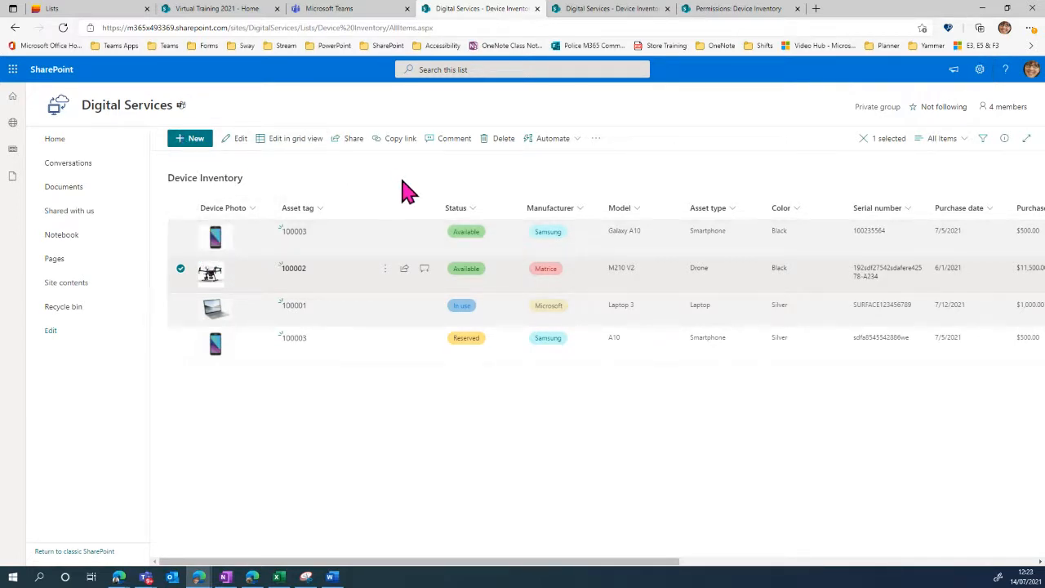
# Examine the new item form and the image picker for its Device Photo, closing both without adding an item.
pyautogui.click(196, 142)
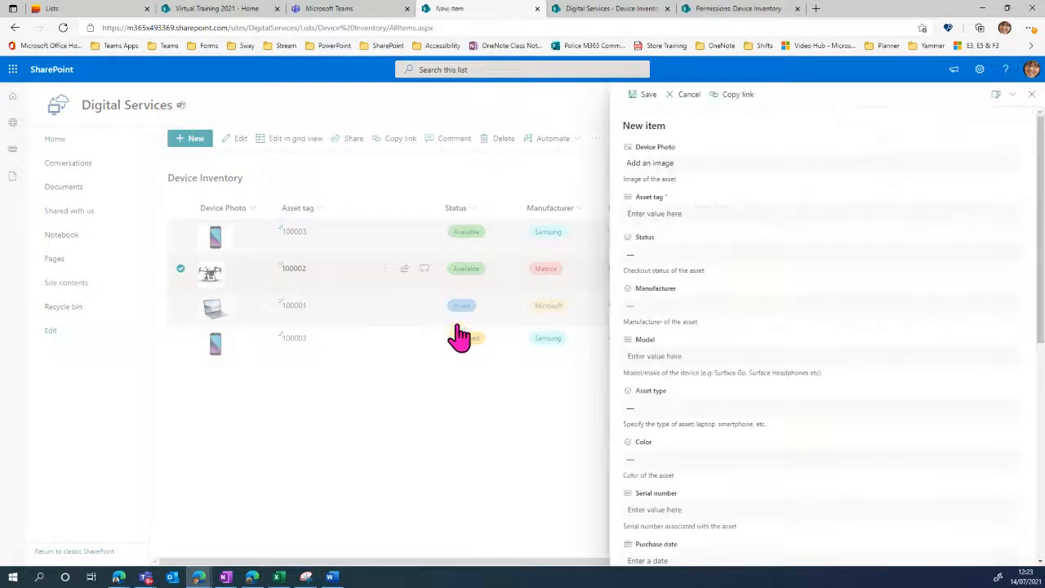
pyautogui.click(660, 168)
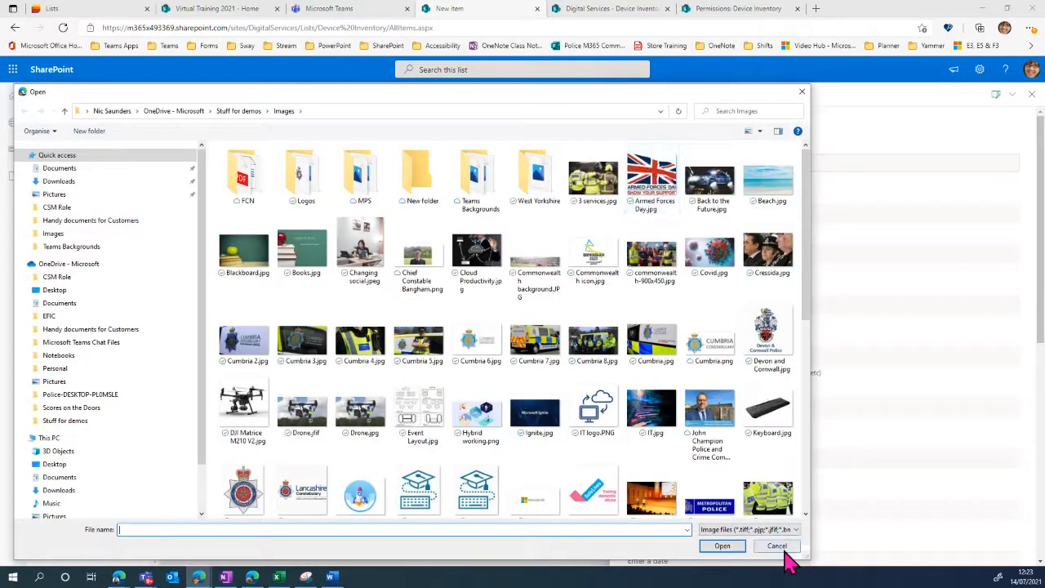
pyautogui.click(779, 545)
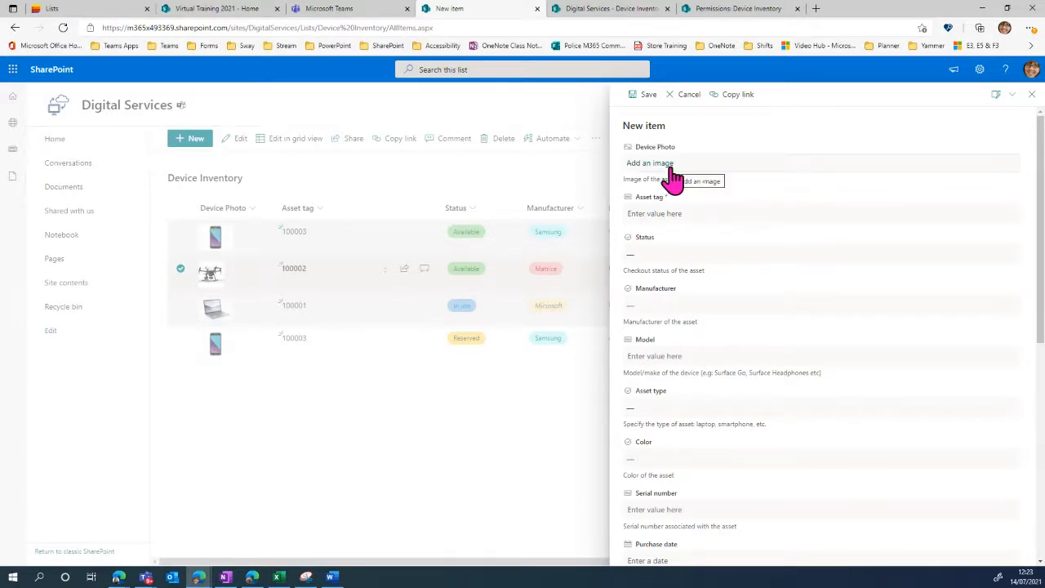
pyautogui.click(1031, 94)
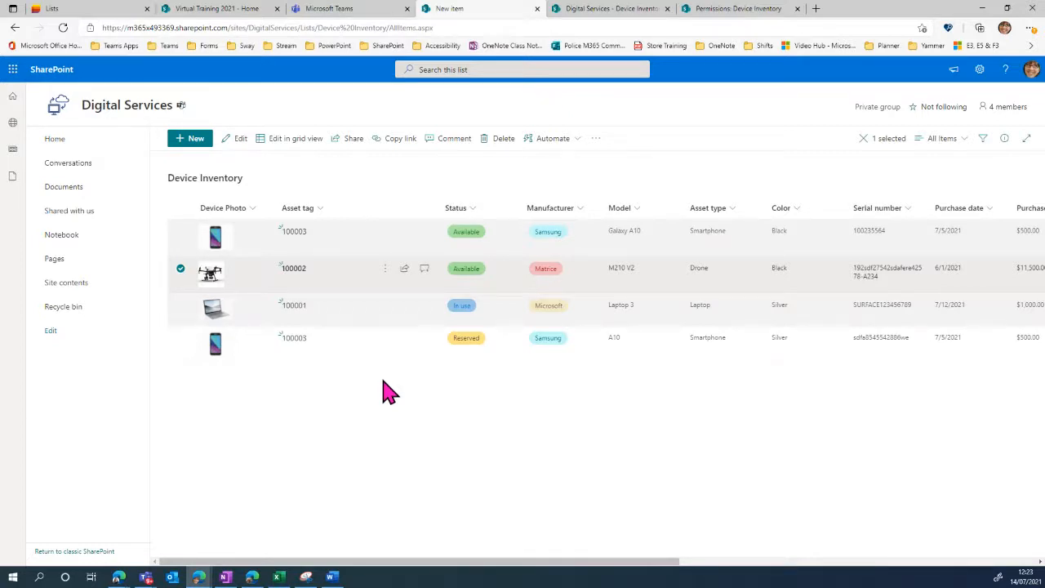
# Restore item 100004, deleted 7/13/2021 8:42 AM, from the site recycle bin and reopen the Device Inventory list through the site contents.
pyautogui.click(65, 314)
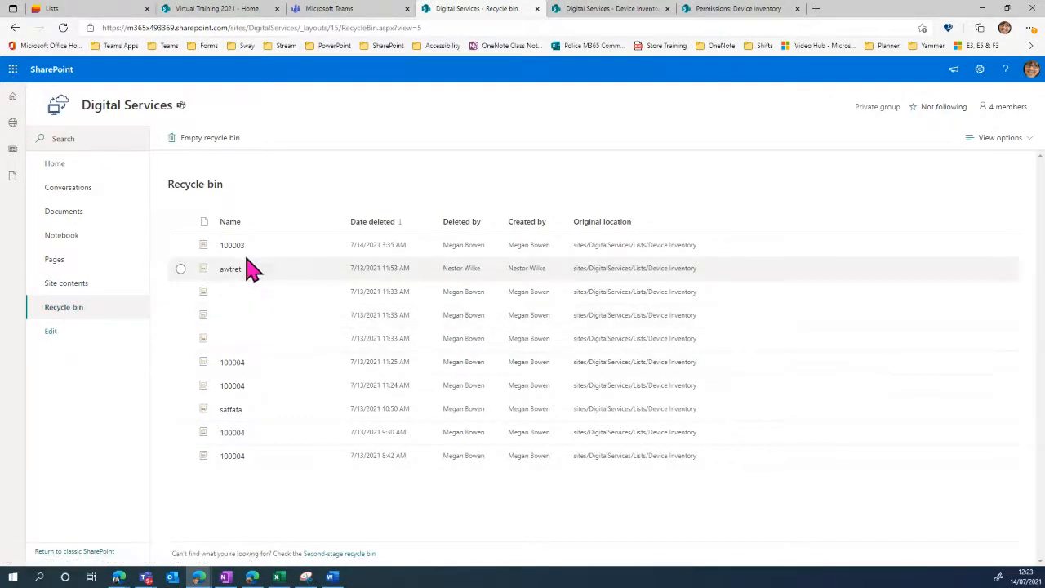
pyautogui.click(180, 455)
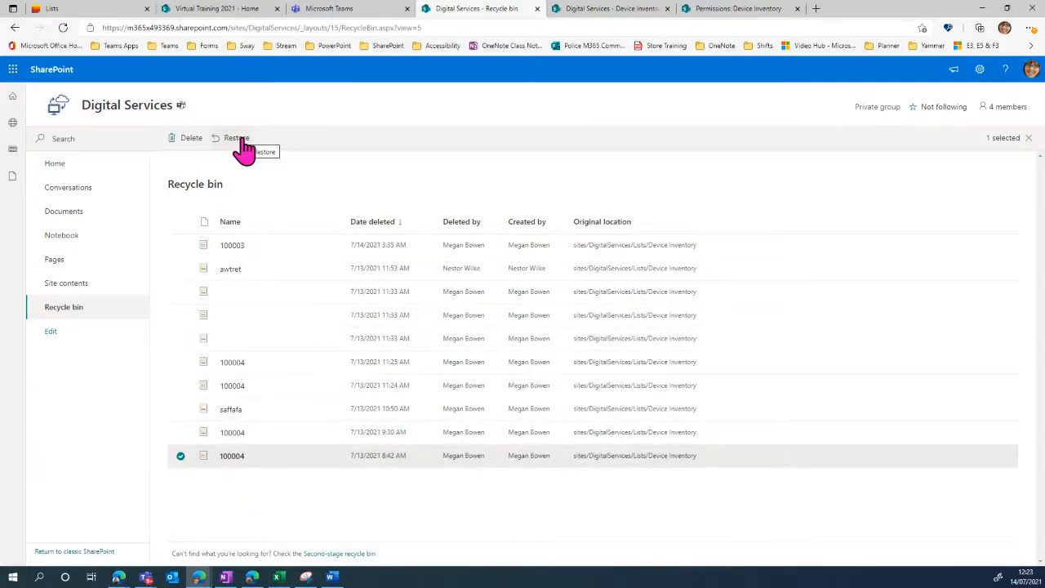
pyautogui.click(240, 139)
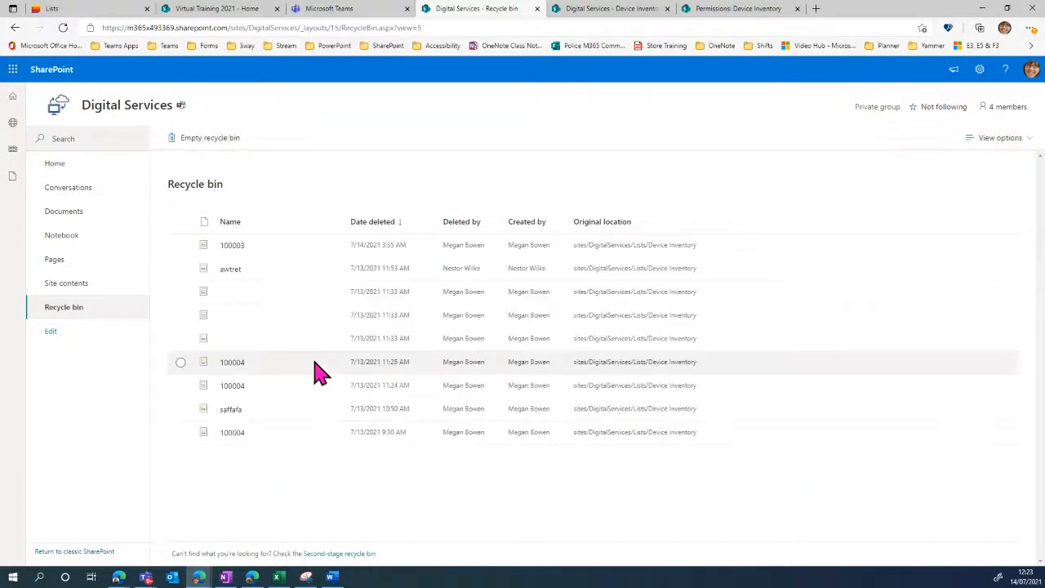
pyautogui.click(64, 283)
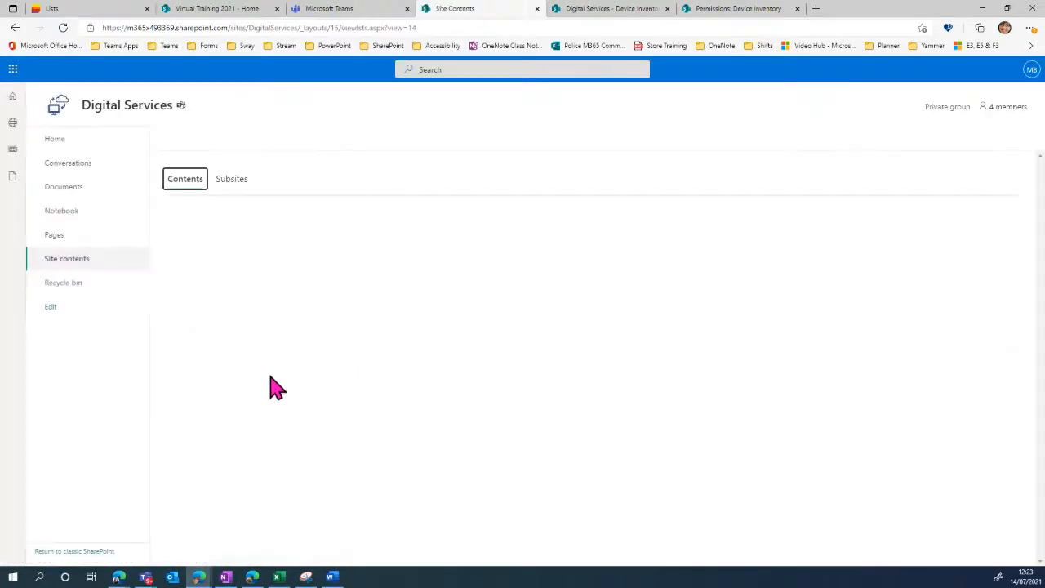
pyautogui.click(217, 398)
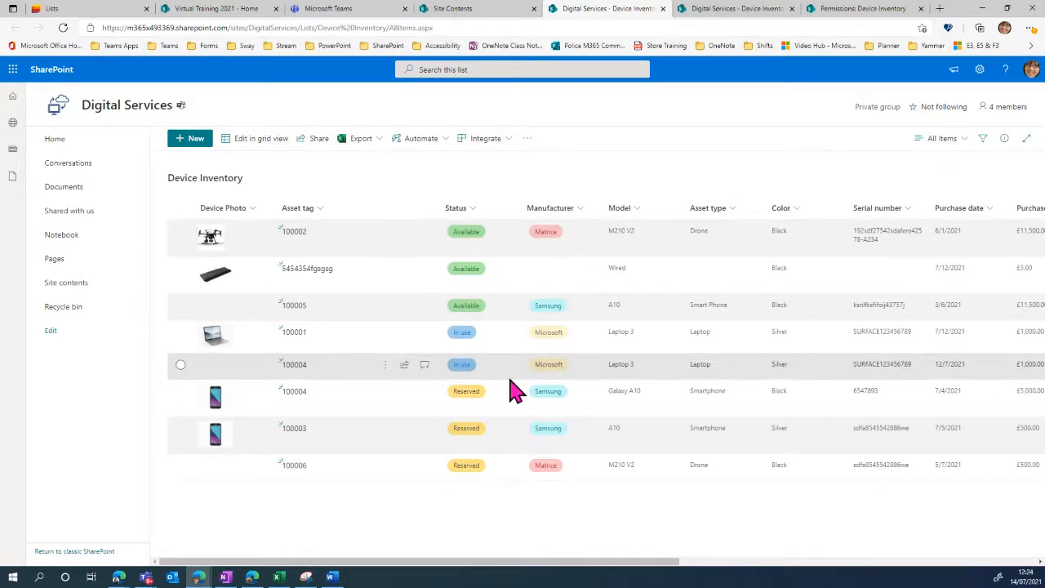
# Examine the Device Inventory list's rule automation options and its Power Apps, Power Automate and Power BI integration options.
pyautogui.click(439, 141)
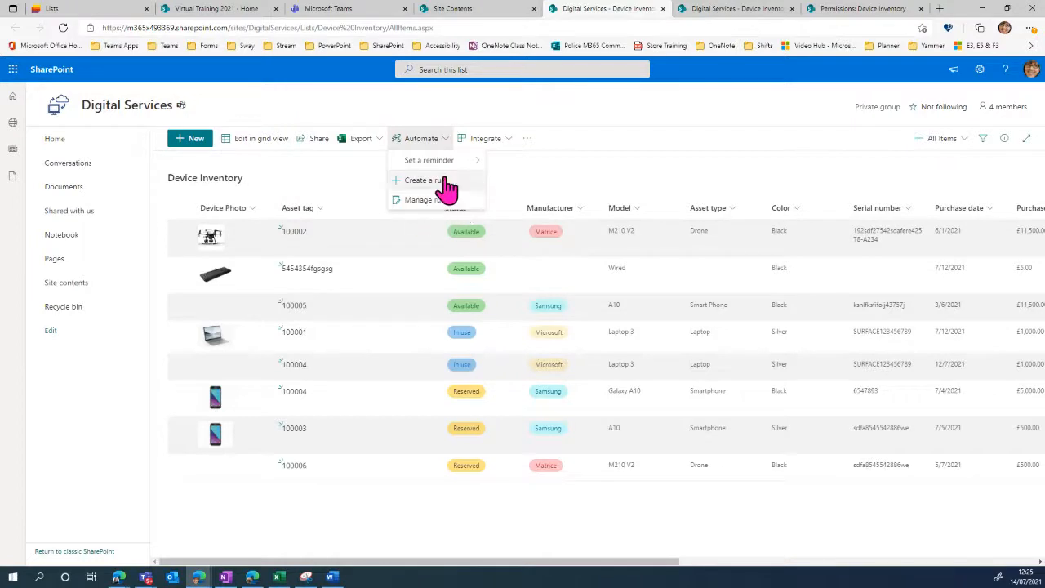
pyautogui.click(503, 141)
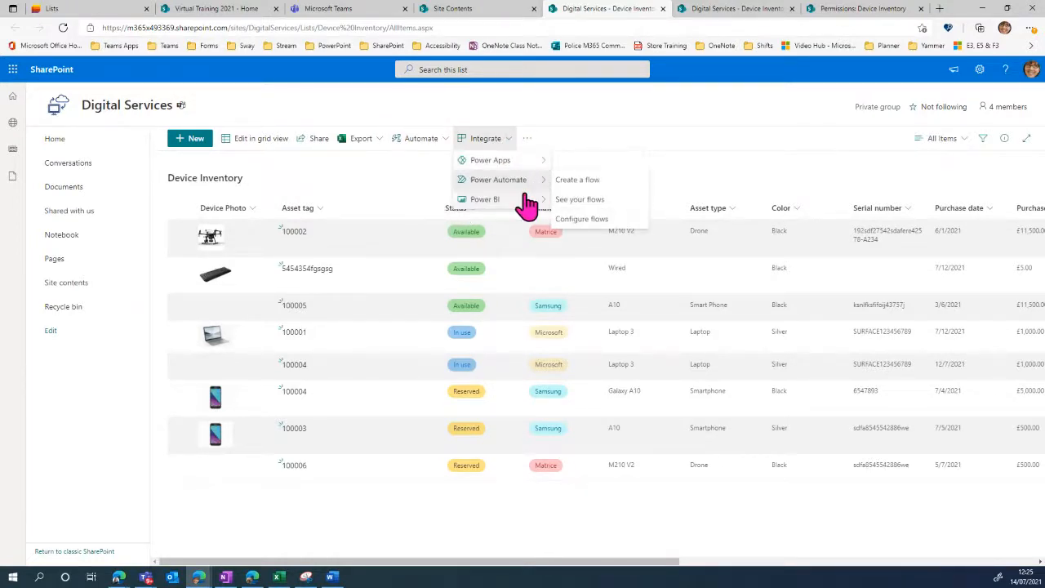
pyautogui.moveTo(516, 204)
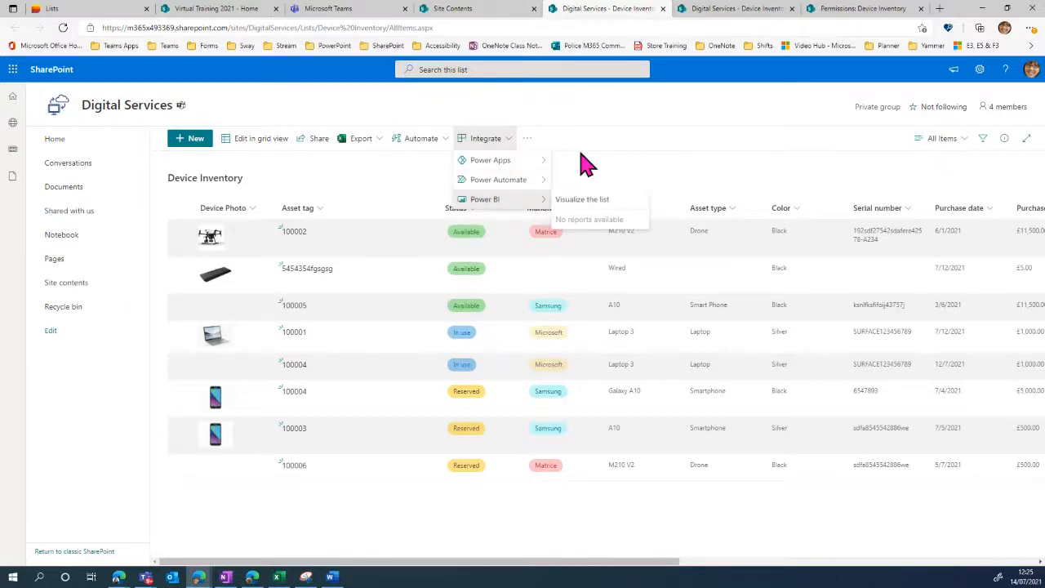
pyautogui.click(590, 117)
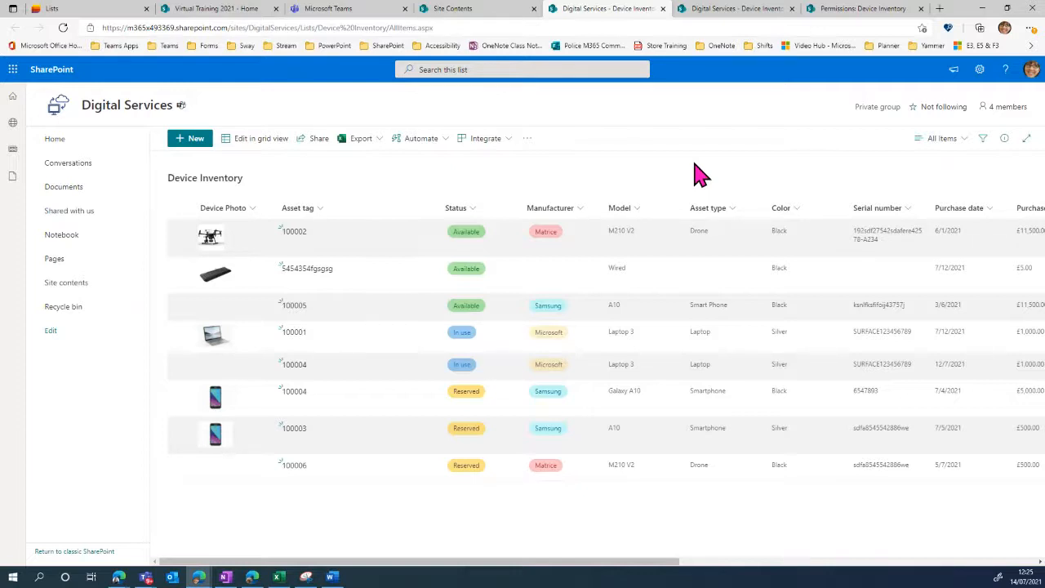
pyautogui.click(505, 142)
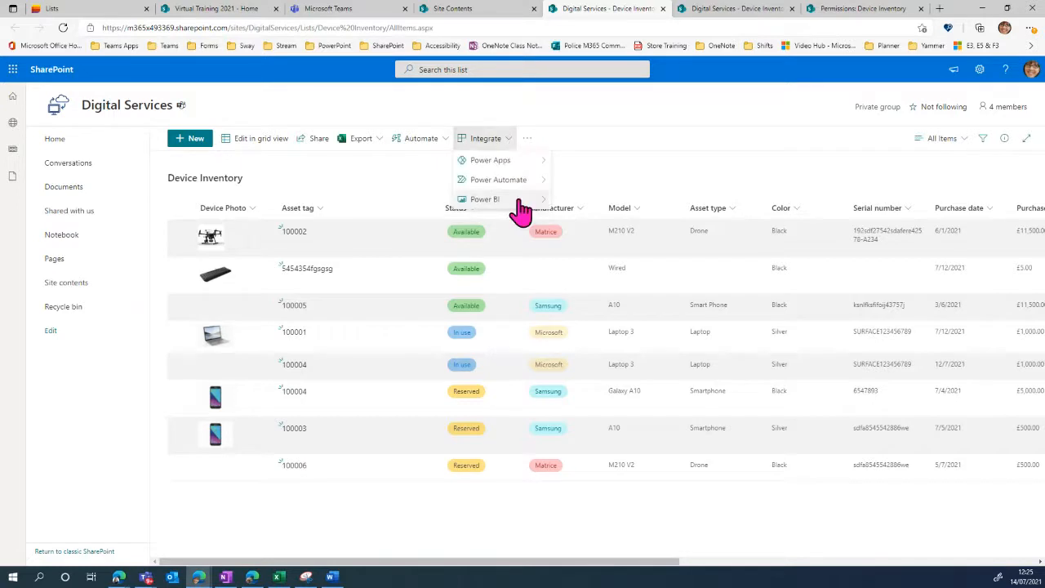
pyautogui.moveTo(505, 205)
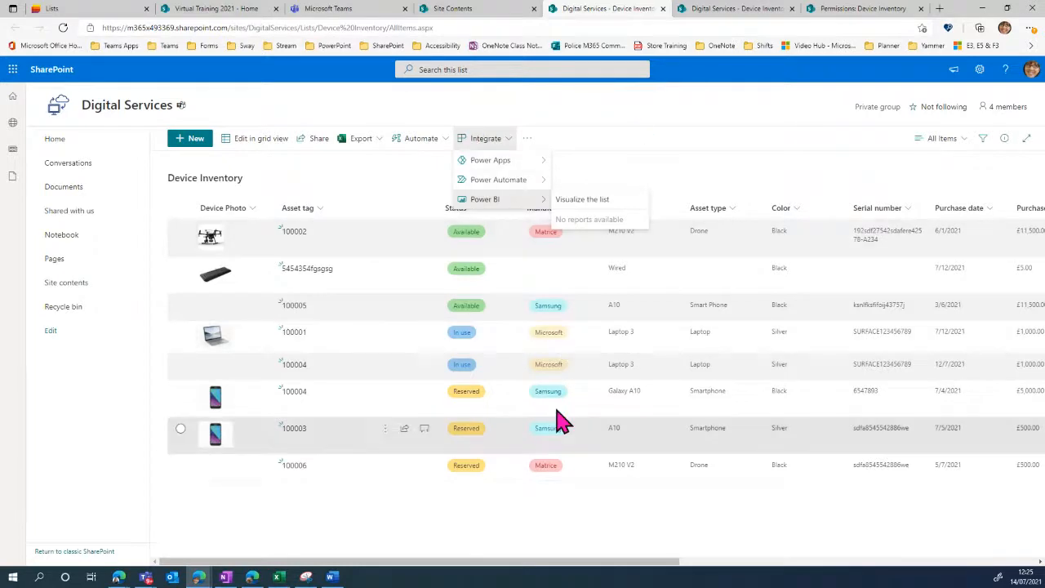
pyautogui.click(502, 528)
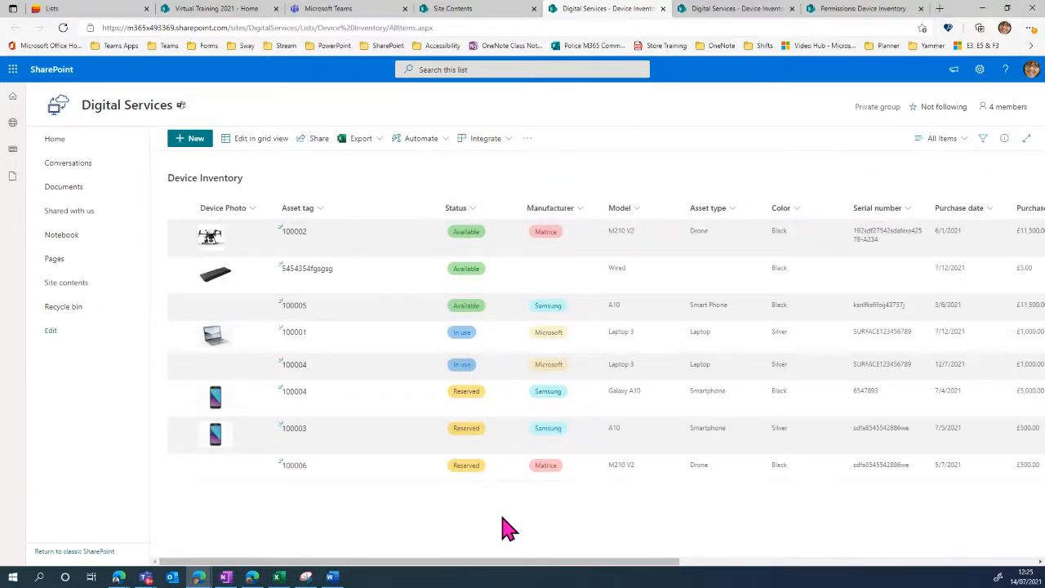
pyautogui.click(505, 140)
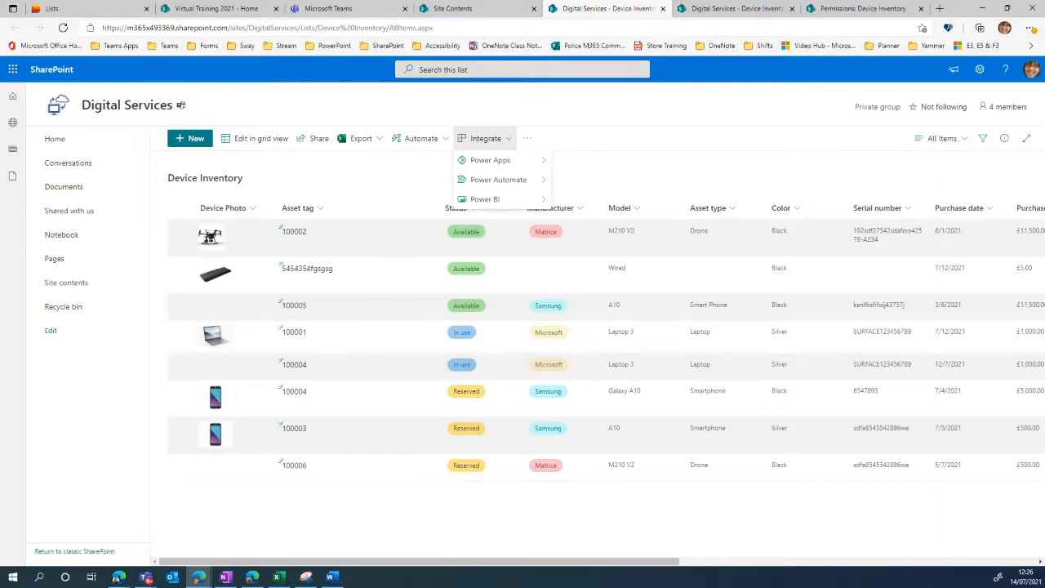
pyautogui.click(226, 577)
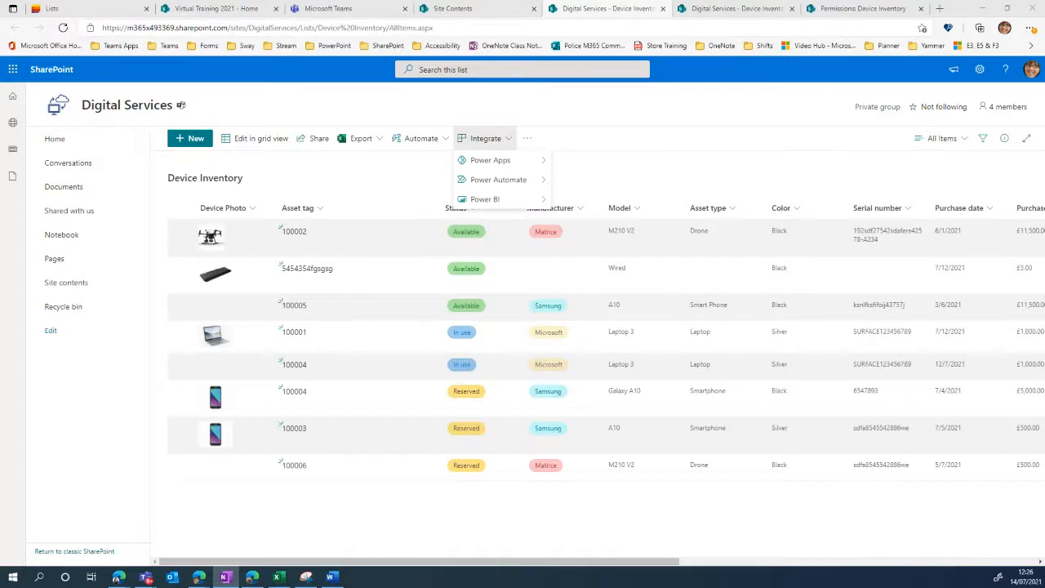
pyautogui.click(383, 177)
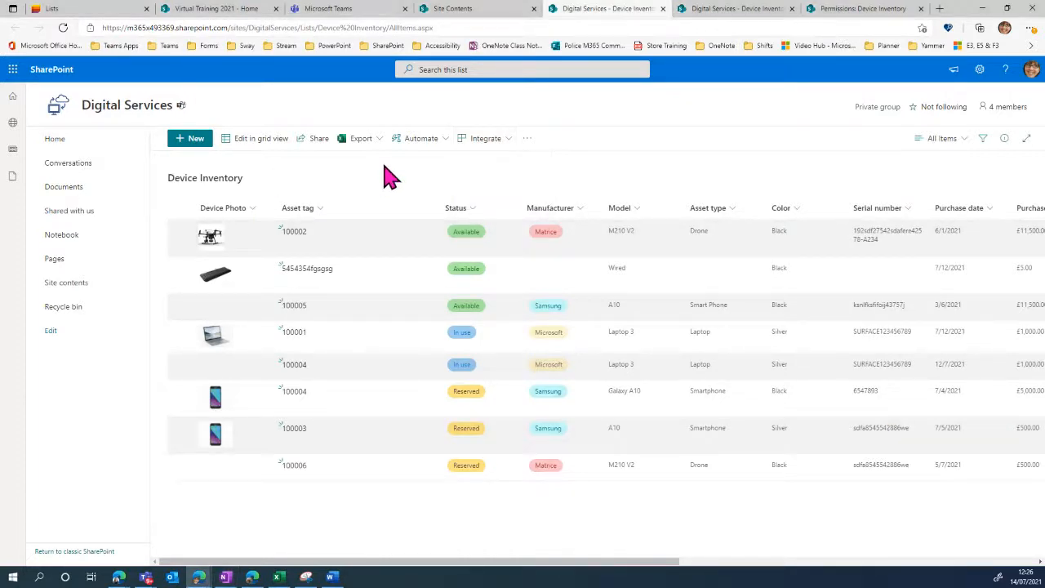
# Try to move the Status column ahead of the Asset tag column in the Device Inventory list.
pyautogui.moveTo(457, 213); pyautogui.dragTo(299, 214)
pyautogui.moveTo(466, 216); pyautogui.dragTo(277, 207)
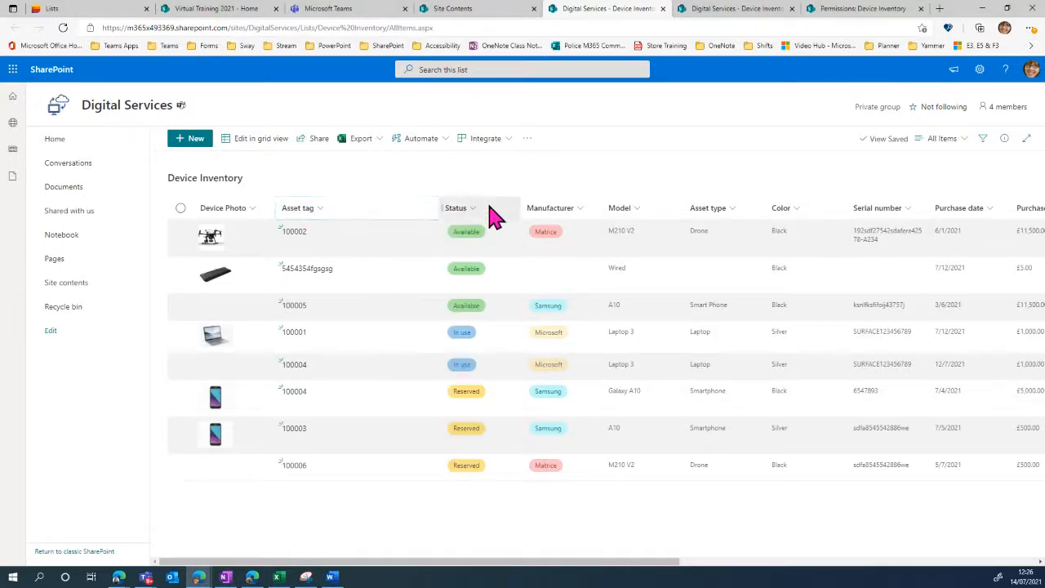
# Examine the Status column's settings and the column types available to add, closing them without changing the Device Inventory list.
pyautogui.click(489, 217)
pyautogui.moveTo(502, 312)
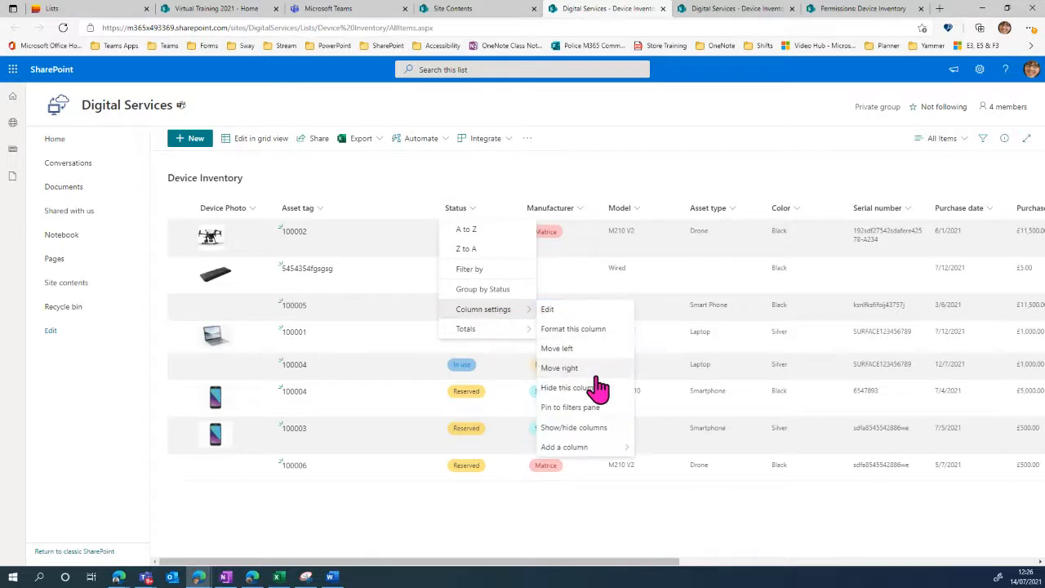
pyautogui.moveTo(583, 447)
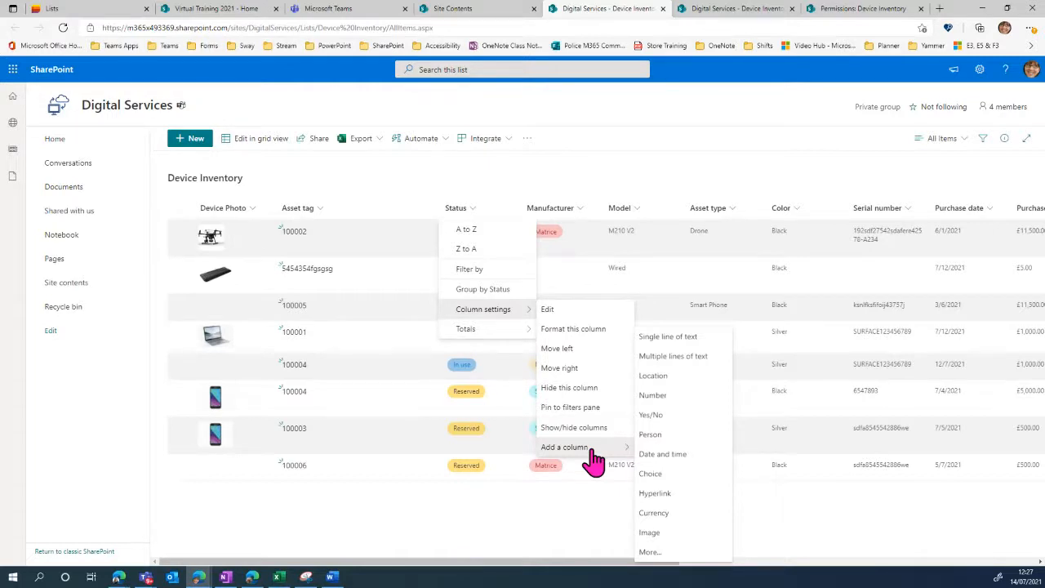
pyautogui.click(393, 501)
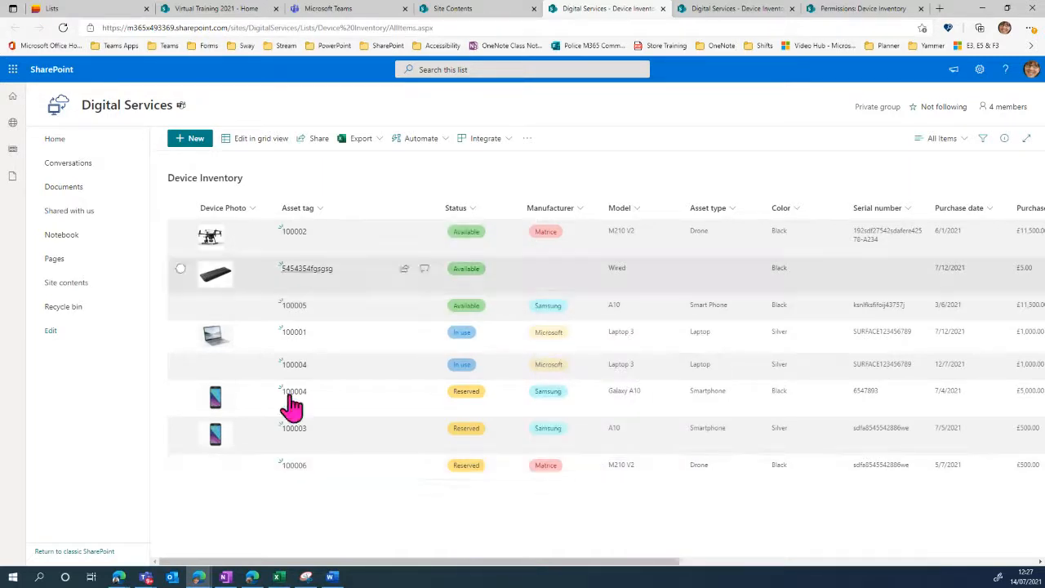
# Switch the Device Inventory list to grid editing and start a blank new item row below item 100006.
pyautogui.click(254, 150)
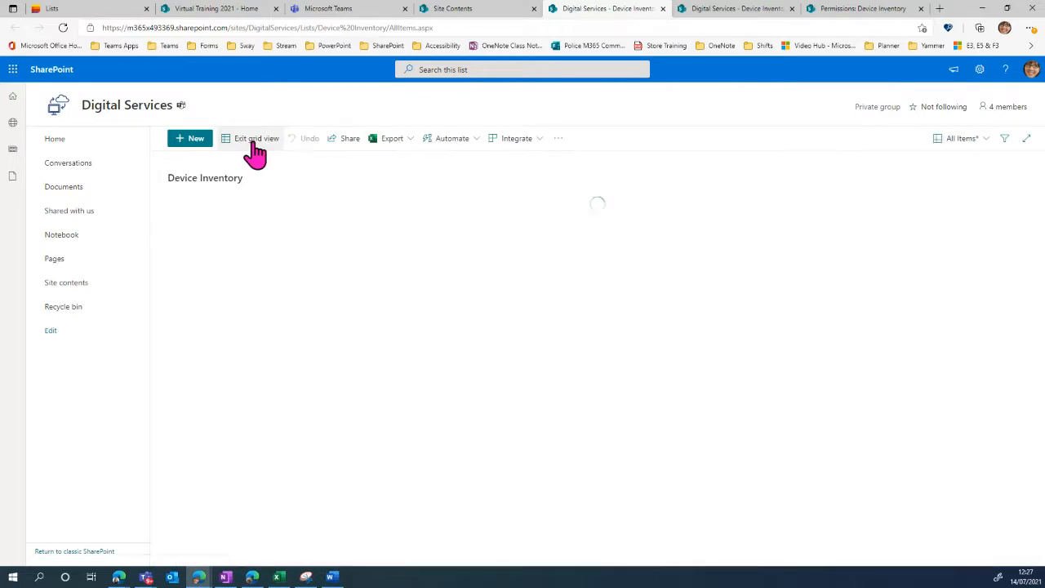
pyautogui.scroll(-2, 345, 489)
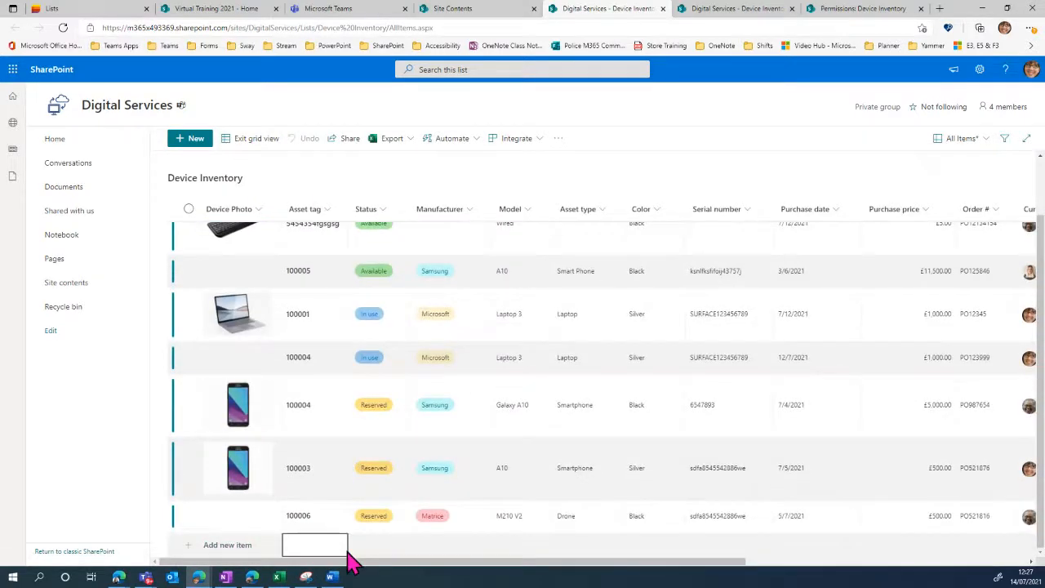
pyautogui.click(230, 545)
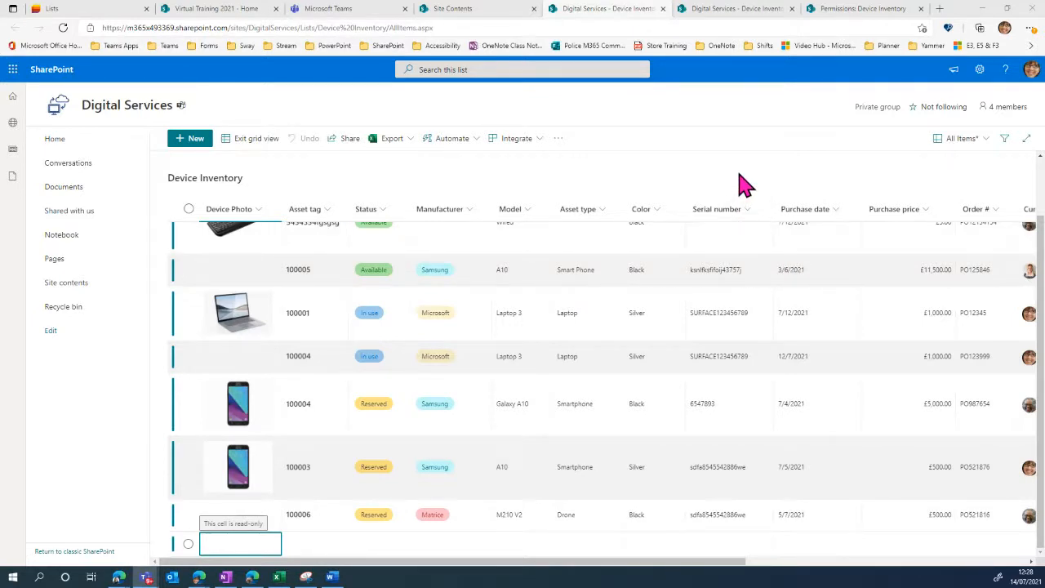
pyautogui.scroll(1, 745, 184)
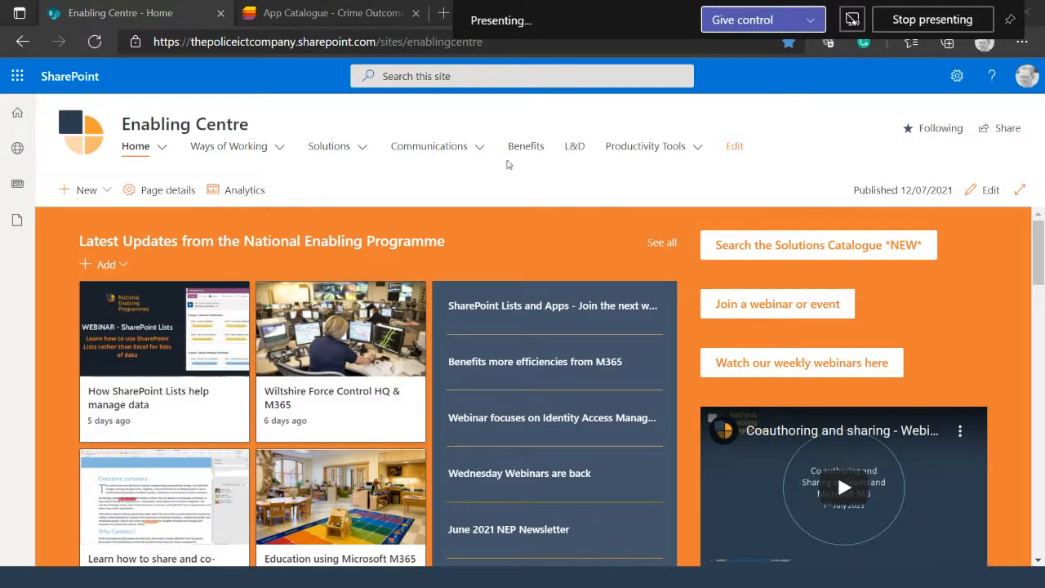
# Open the Solution Catalogue page of the Enabling Centre site and look through its embedded NEP Solution Catalogue app.
pyautogui.click(330, 147)
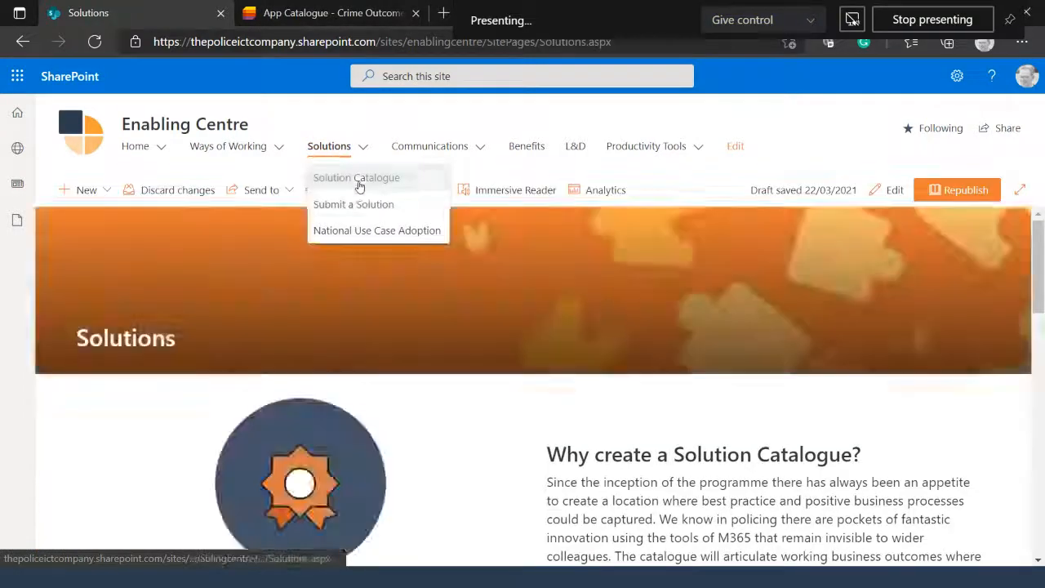
pyautogui.click(359, 181)
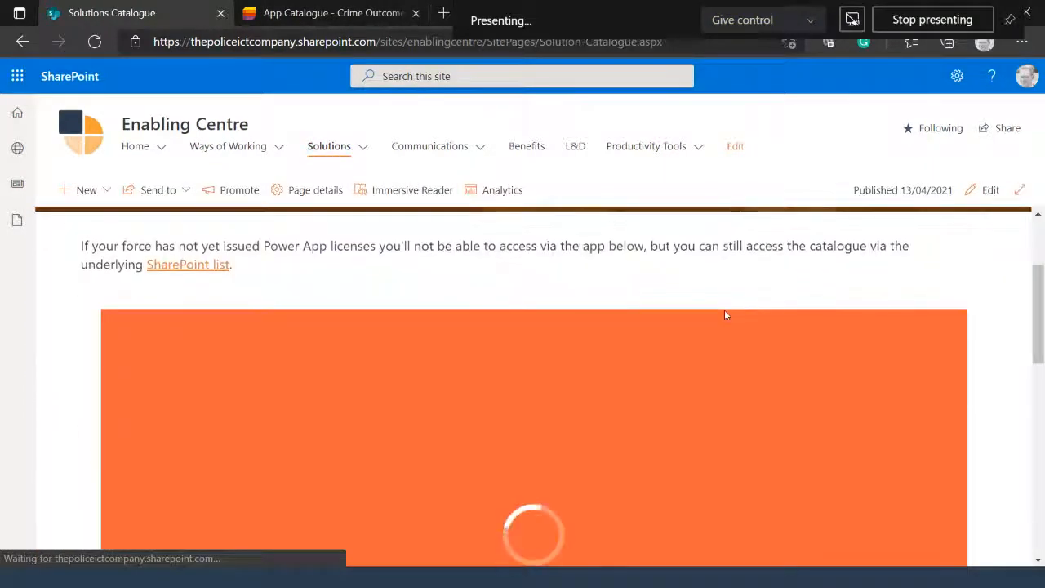
pyautogui.scroll(-5, 724, 310)
pyautogui.scroll(1, 804, 333)
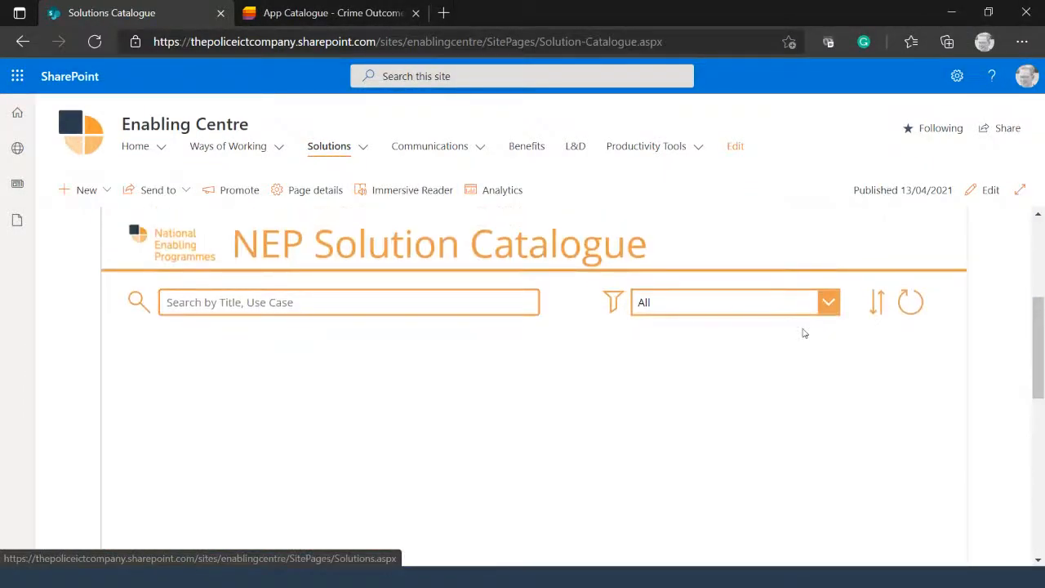
pyautogui.scroll(-5, 803, 331)
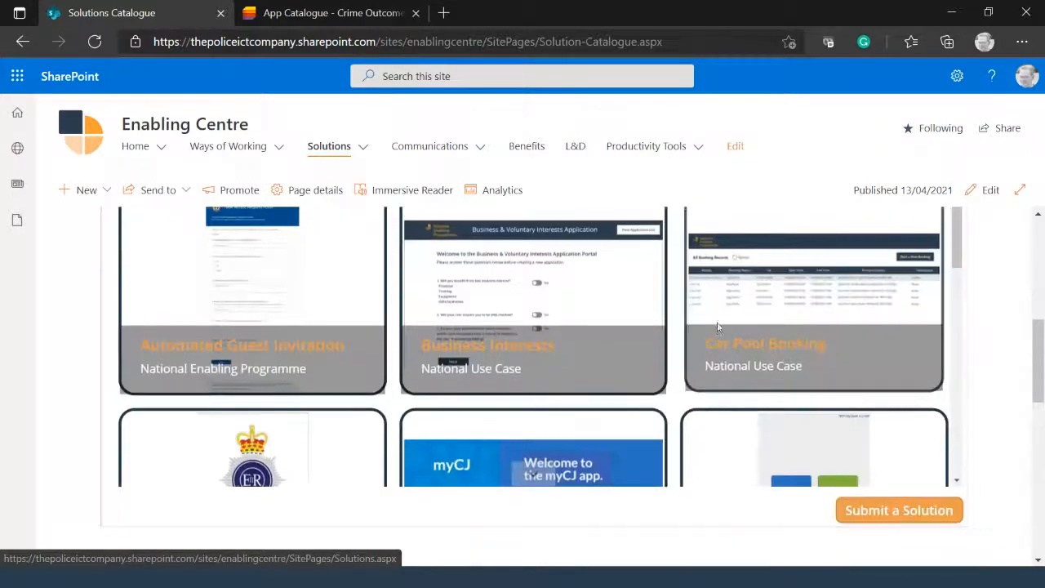
# Switch to the App Catalogue list and look through all its solution cards in the gallery view.
pyautogui.click(322, 16)
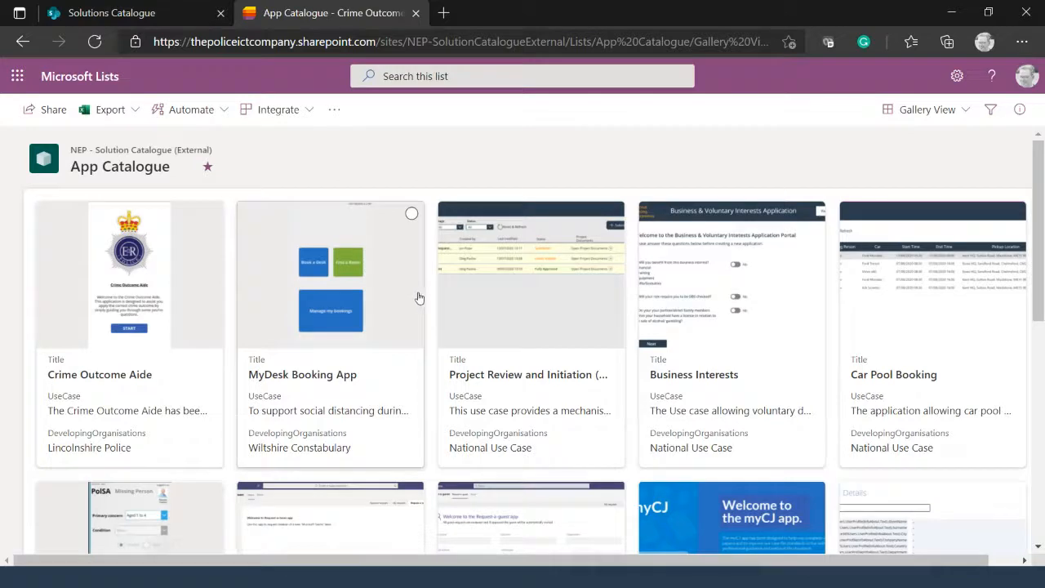
pyautogui.scroll(-1, 415, 299)
pyautogui.scroll(-5, 406, 295)
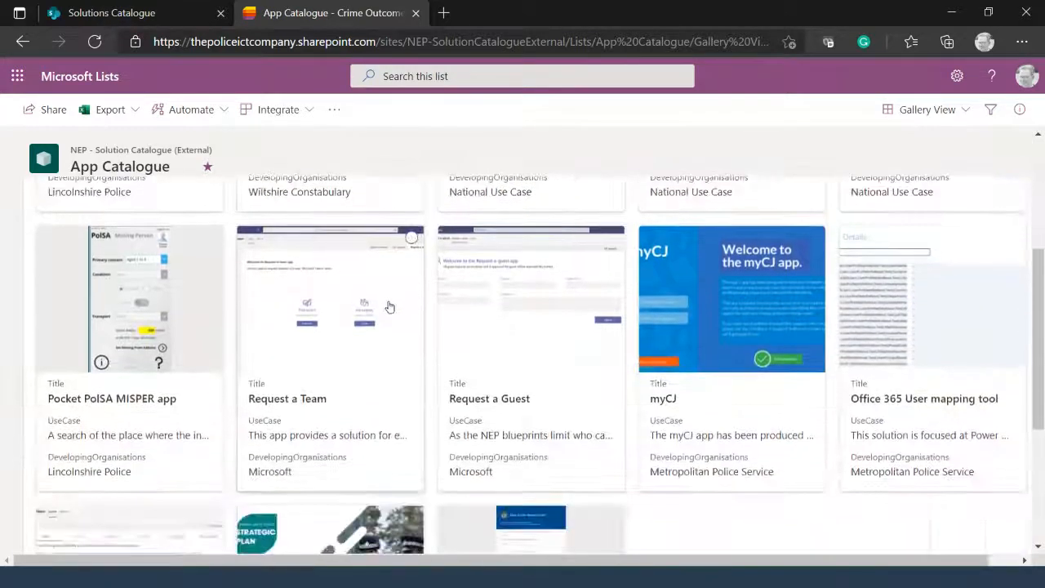
pyautogui.scroll(-1, 329, 355)
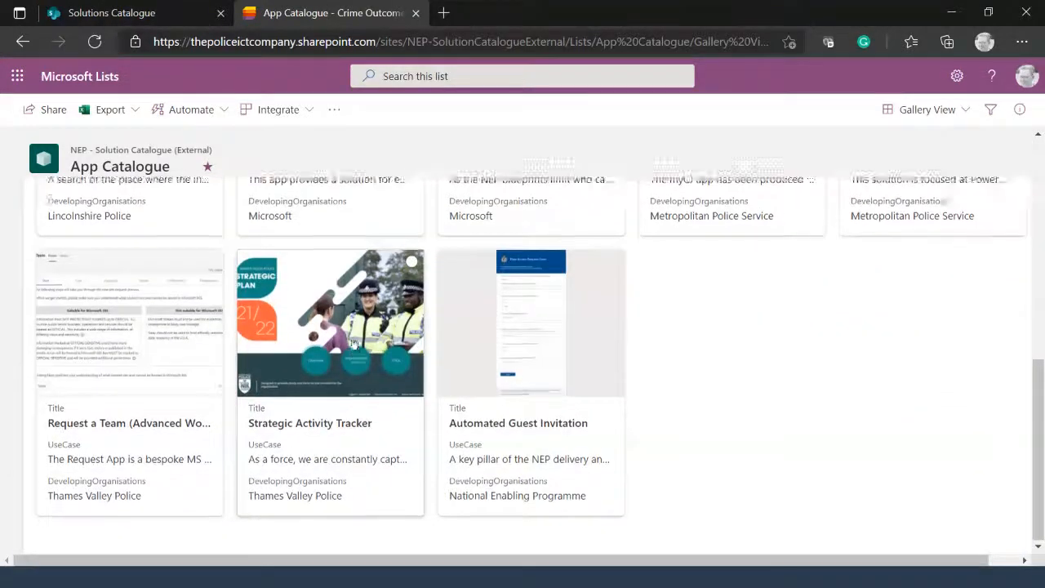
# Examine the MyDesk Booking App item's details in the App Catalogue, close them and look over the gallery again.
pyautogui.scroll(7, 343, 359)
pyautogui.click(343, 400)
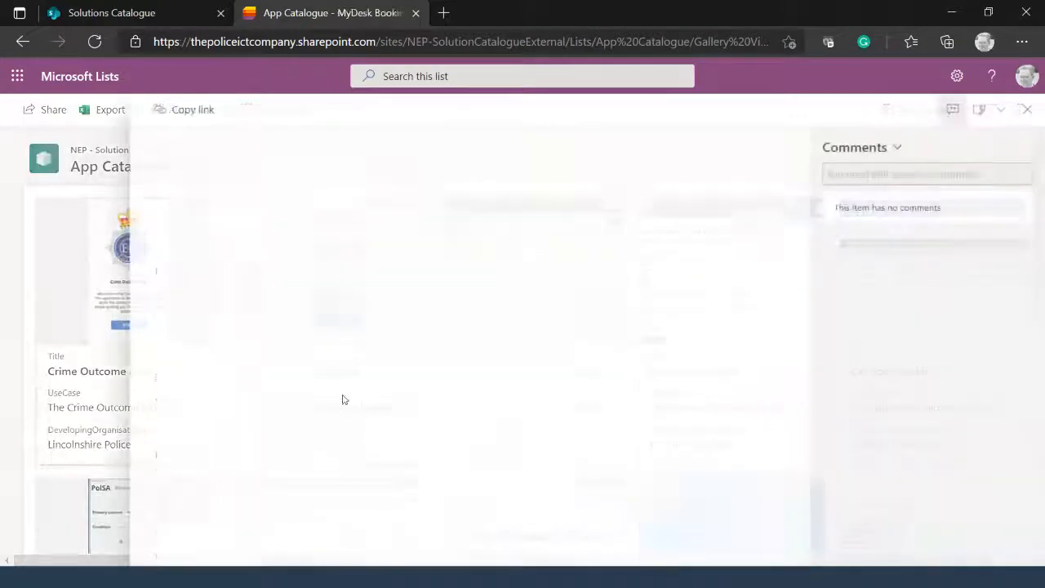
pyautogui.scroll(-2, 563, 346)
pyautogui.scroll(-5, 566, 345)
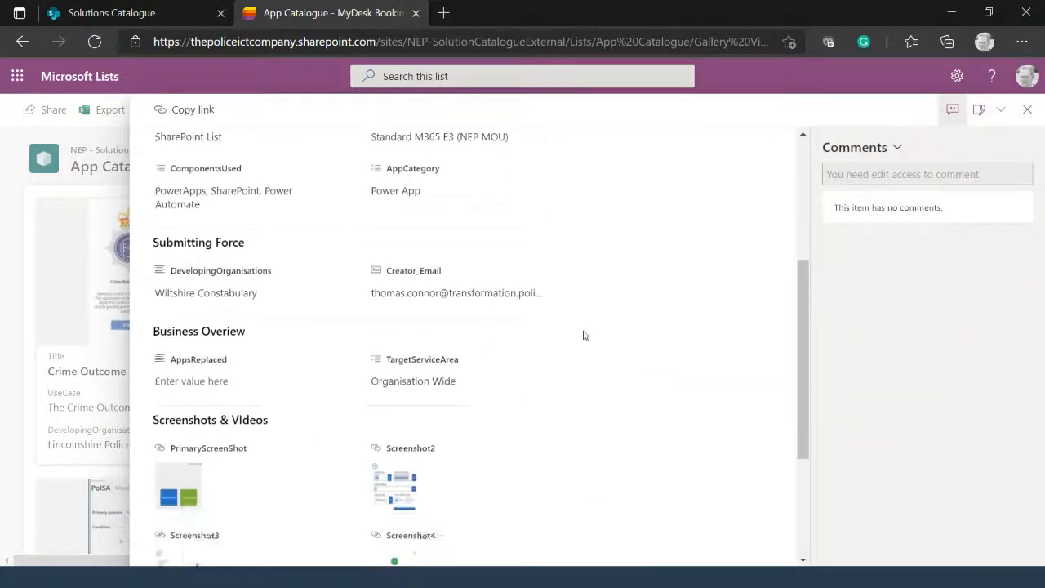
pyautogui.scroll(7, 584, 335)
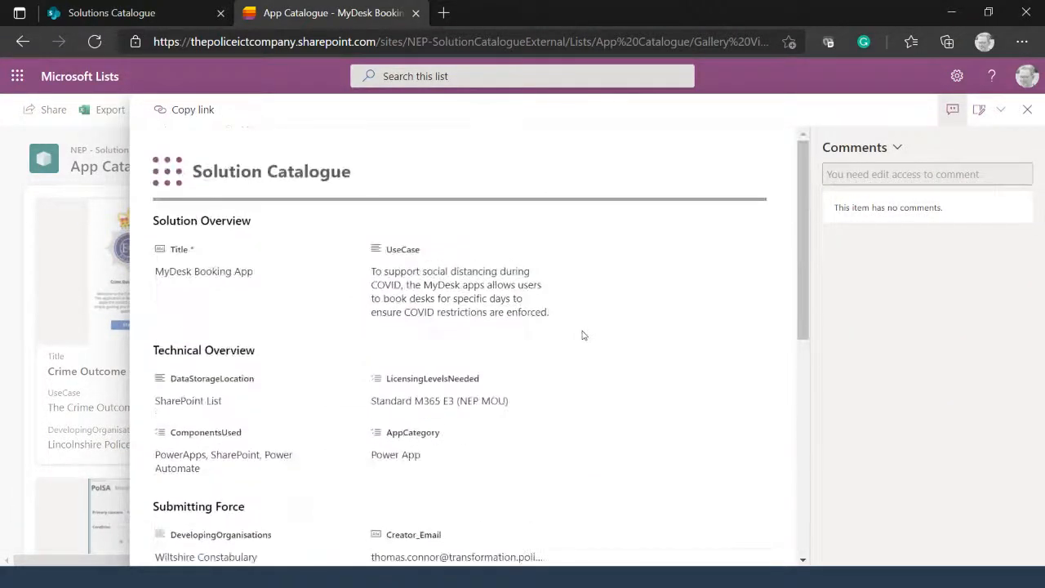
pyautogui.click(1027, 110)
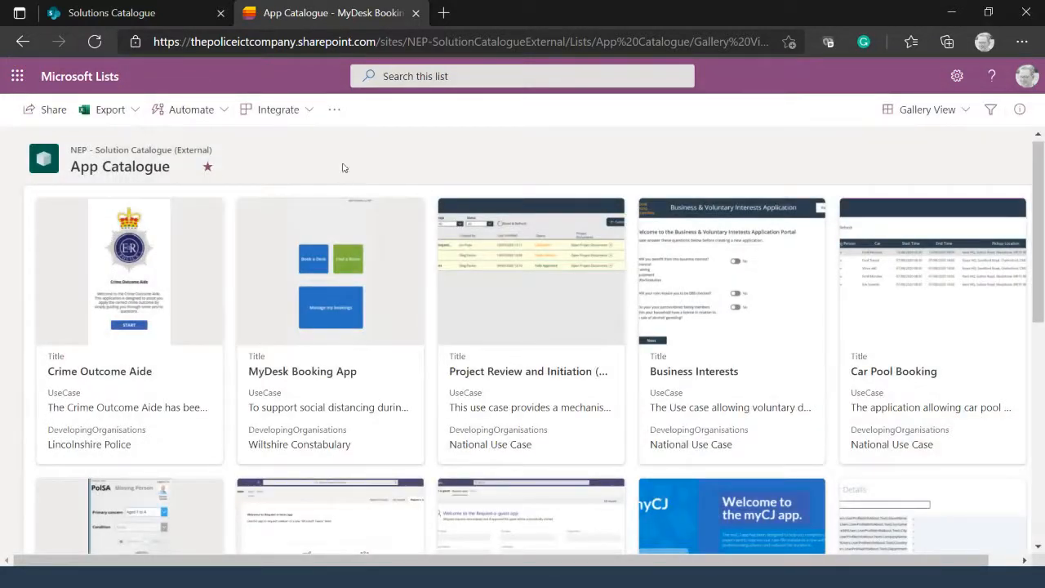
pyautogui.scroll(-3, 424, 314)
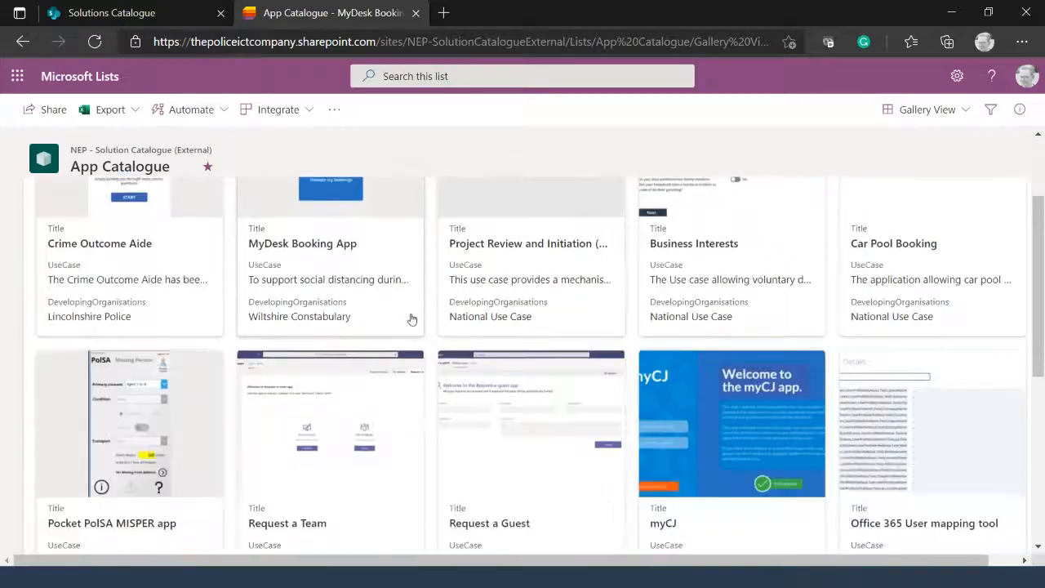
pyautogui.scroll(3, 408, 318)
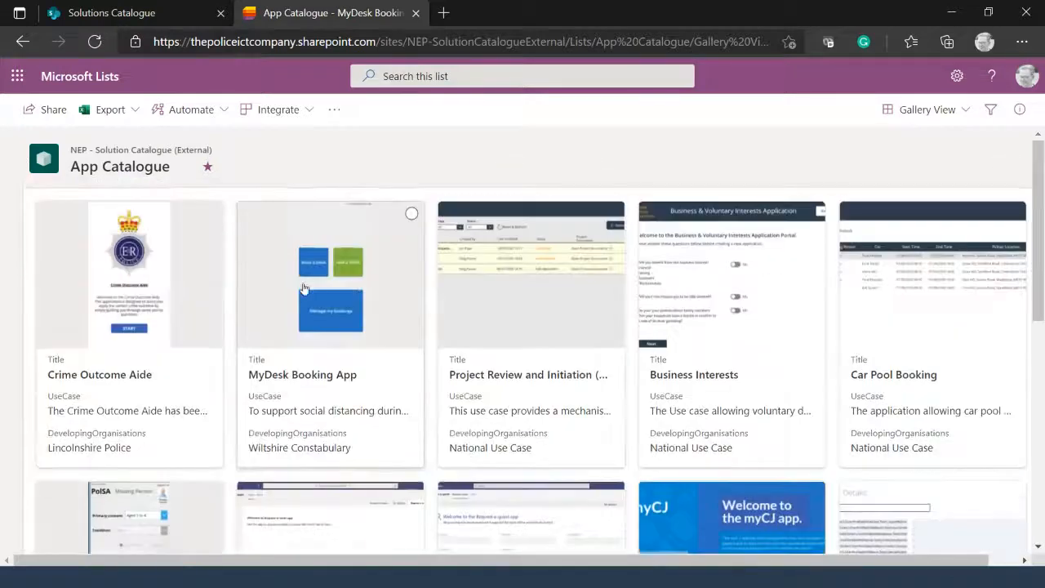
# Open the Use Case Adoption list from the Lists home, examine the UC15 - Force Wide Broadcasts item and close it.
pyautogui.click(82, 76)
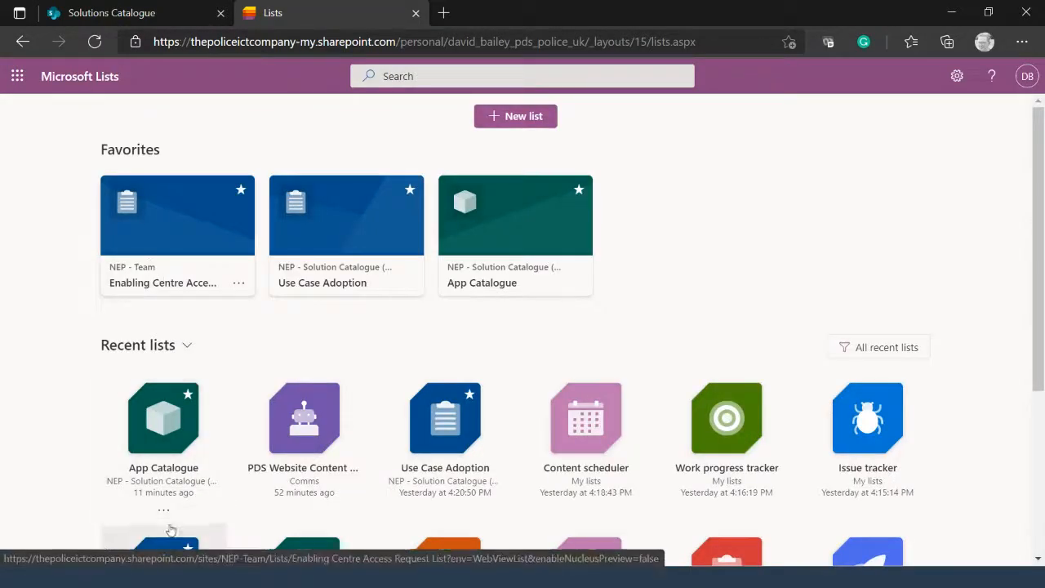
pyautogui.click(447, 434)
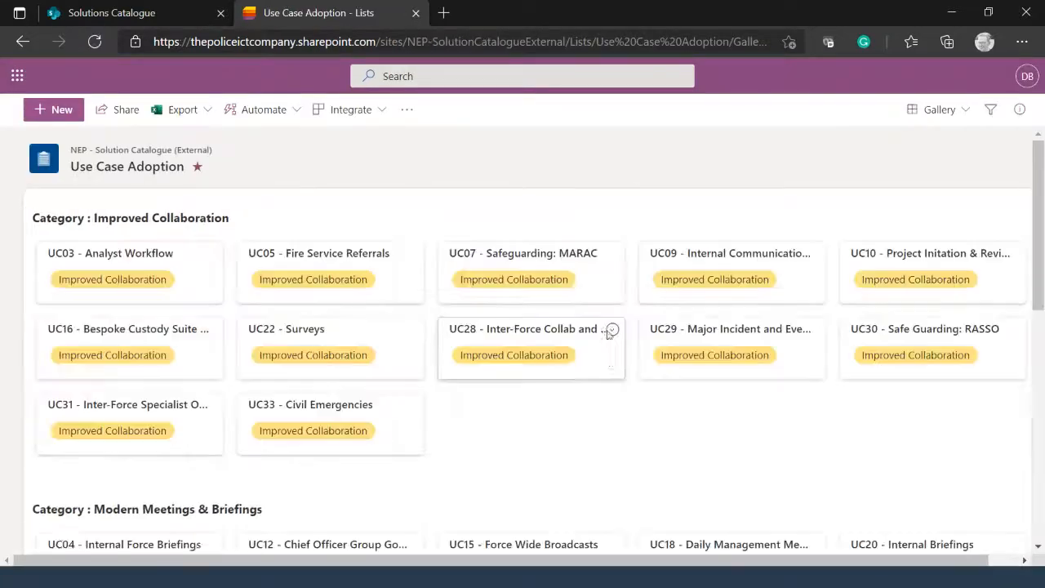
pyautogui.scroll(-2, 645, 423)
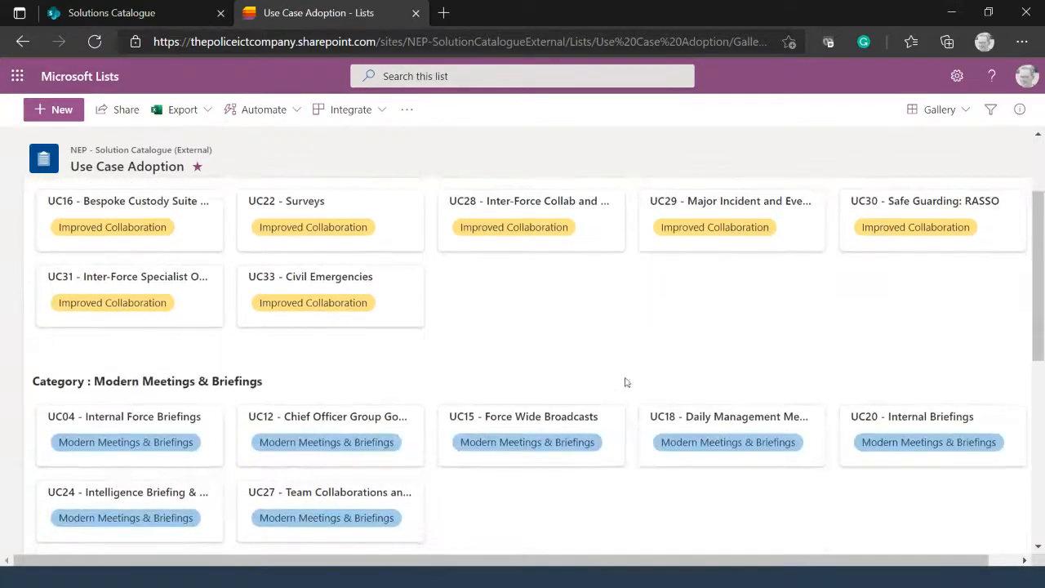
pyautogui.click(556, 458)
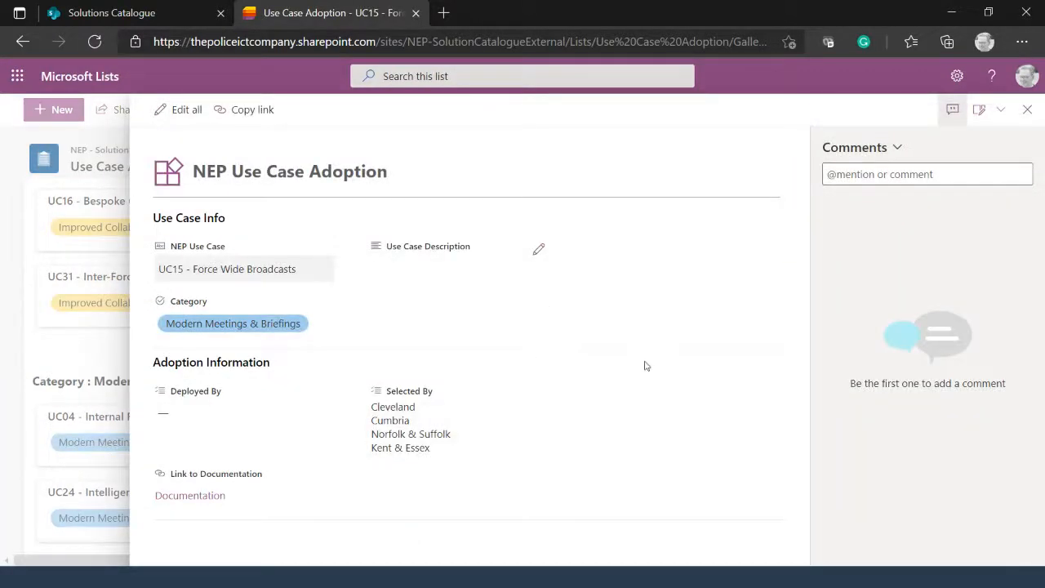
pyautogui.click(1028, 110)
# Return to the Enabling Centre site and open its Solutions page.
pyautogui.click(152, 9)
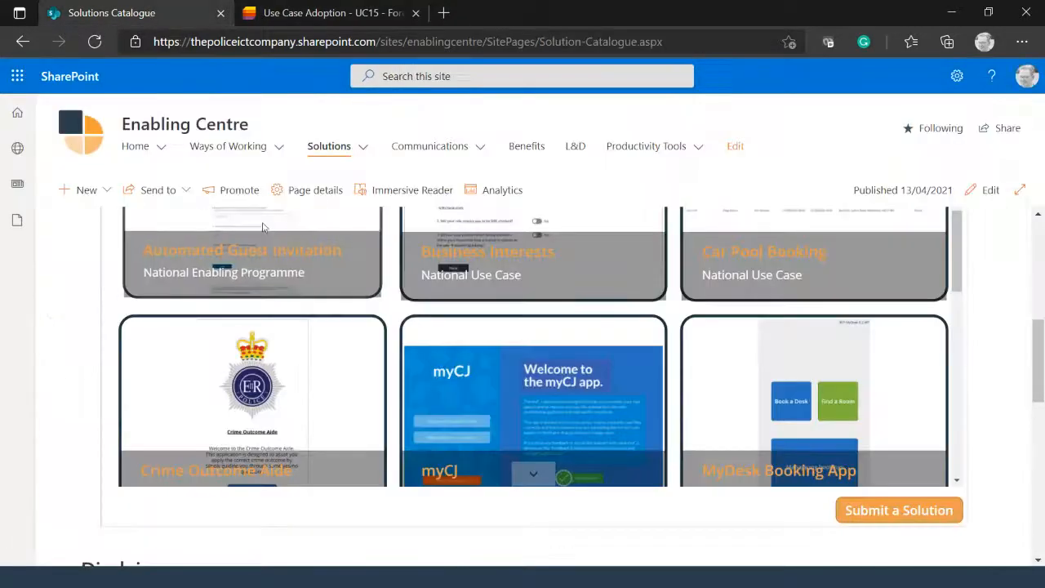
pyautogui.click(334, 148)
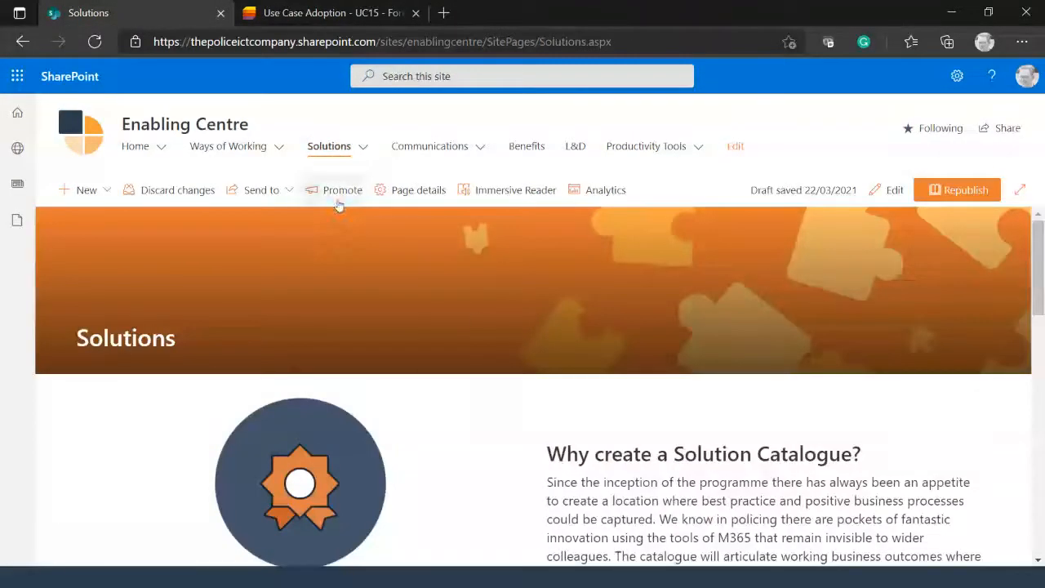